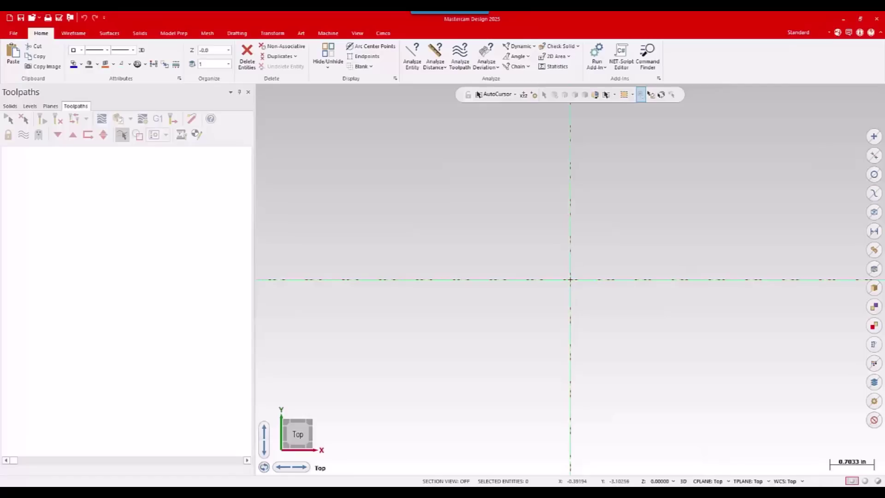
Switch to the browser and review the KOR5 DA square end mill and the Haas CT40 1/2" shrink fit holder pages.
key(alt+Tab)
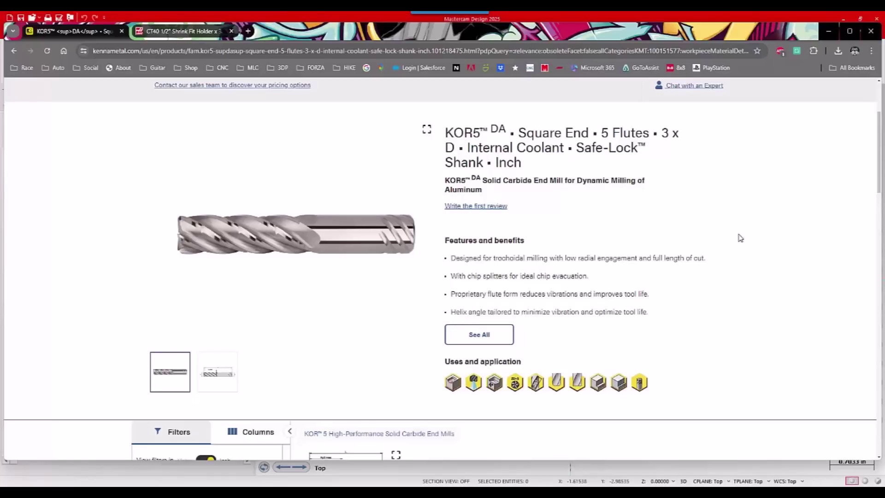
click(184, 31)
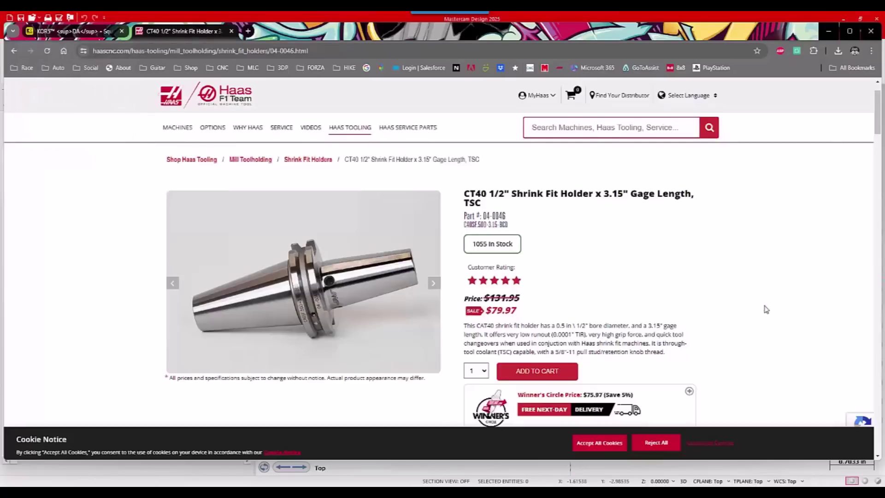
click(830, 34)
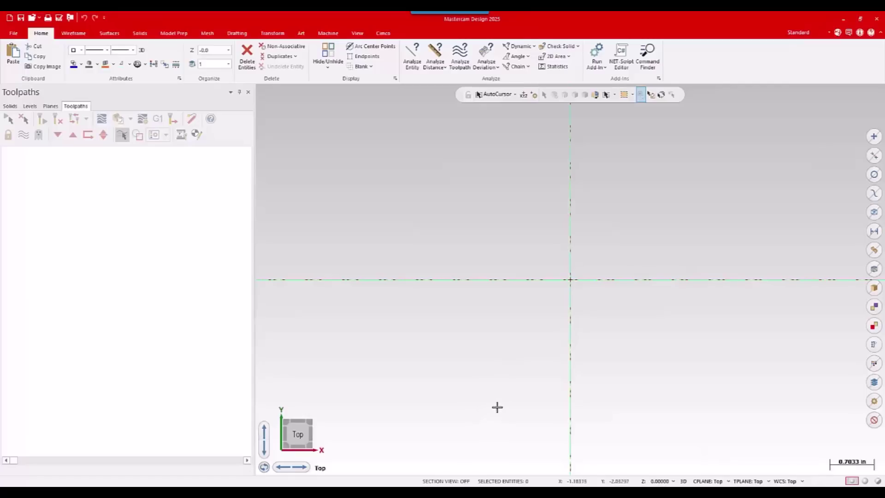
Switch to File Explorer, open the tooling models folder and load 04-0046_3D Model.stp into Mastercam.
key(alt+Tab)
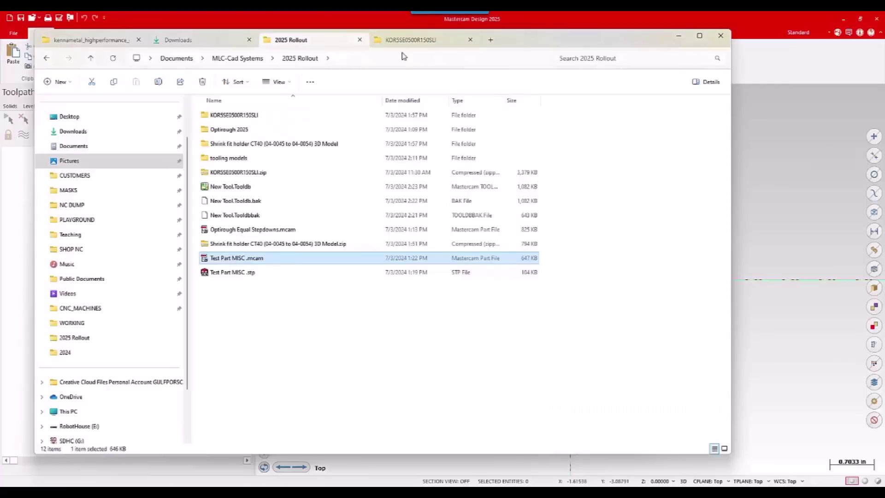
click(241, 161)
double_click(240, 160)
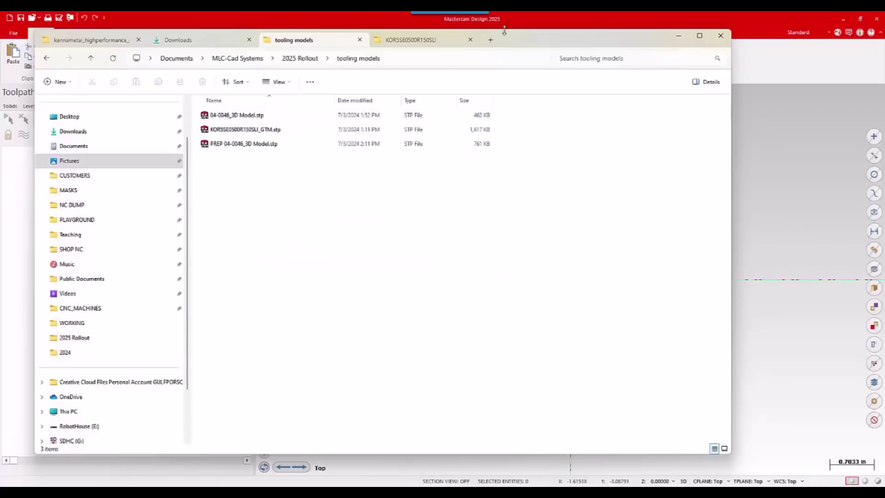
drag(511, 44, 493, 43)
drag(225, 116, 790, 273)
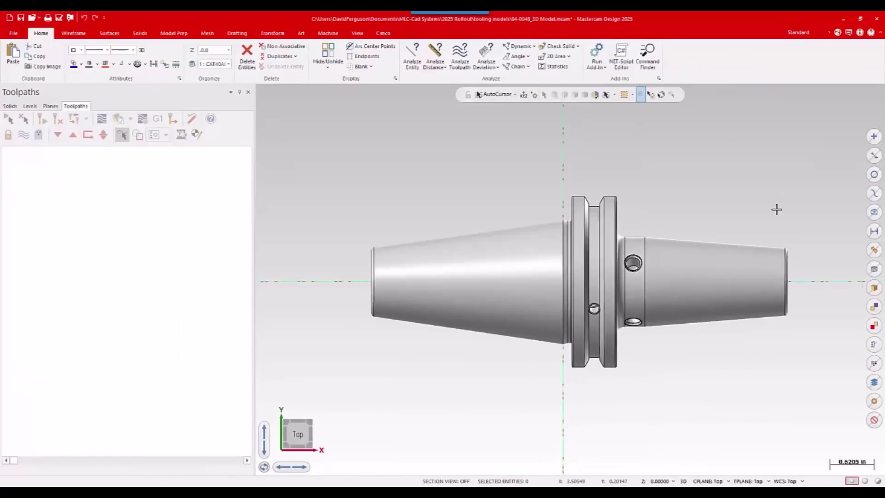
Toggle the imported levels to identify their contents, leaving only level 1 with the holder body visible.
key(alt+7)
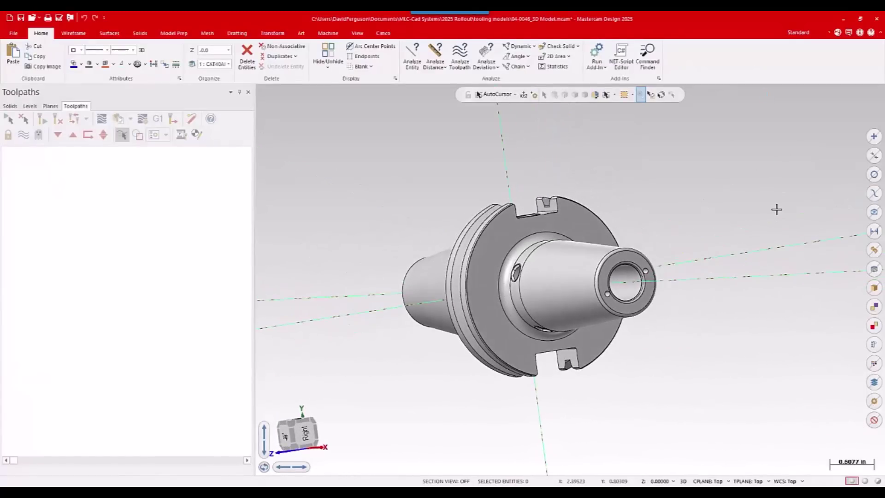
key(alt+1)
key(alt+7)
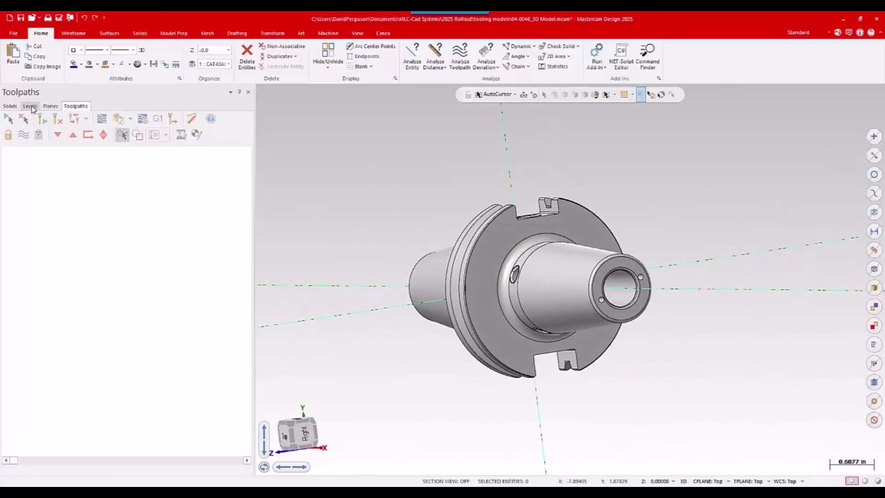
click(30, 106)
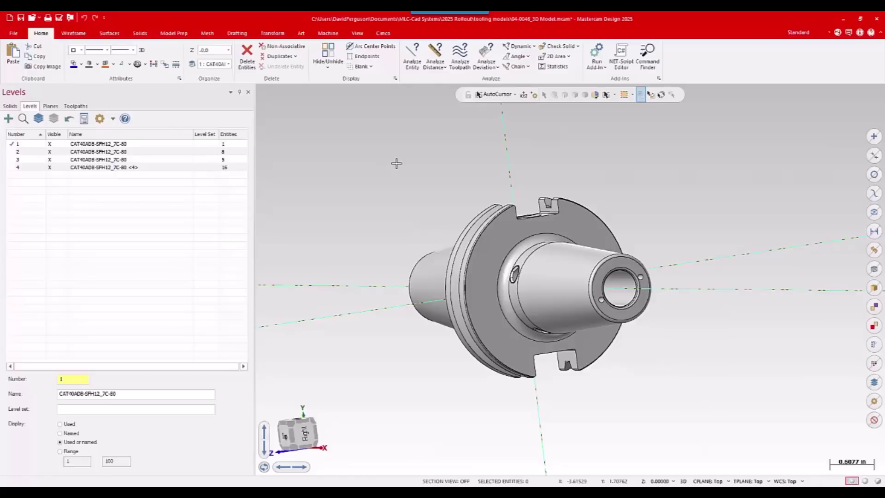
click(50, 145)
click(50, 144)
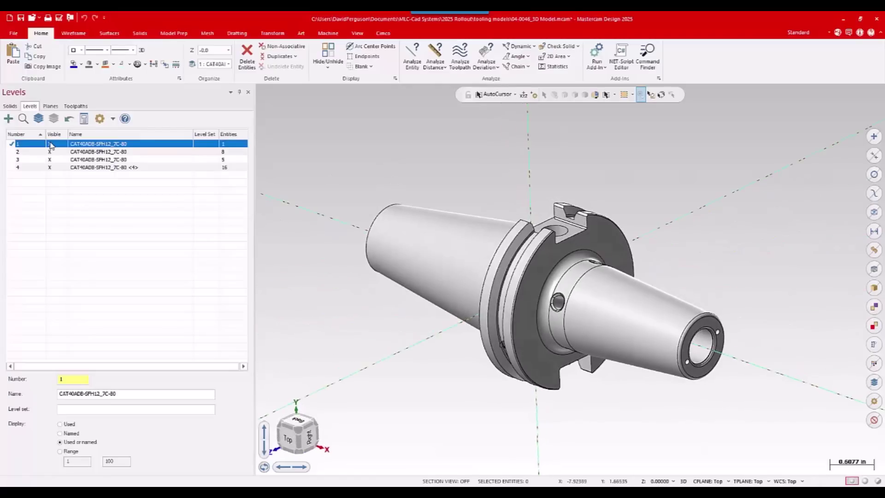
click(51, 144)
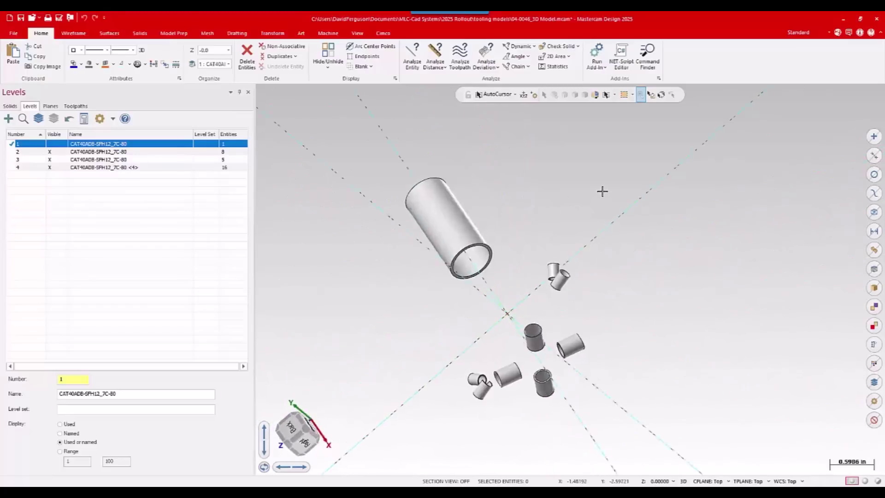
click(50, 152)
click(50, 160)
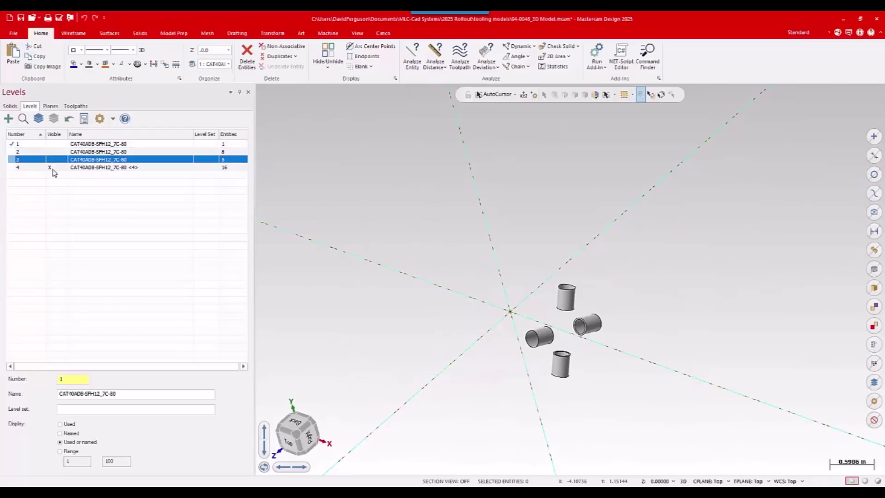
click(48, 167)
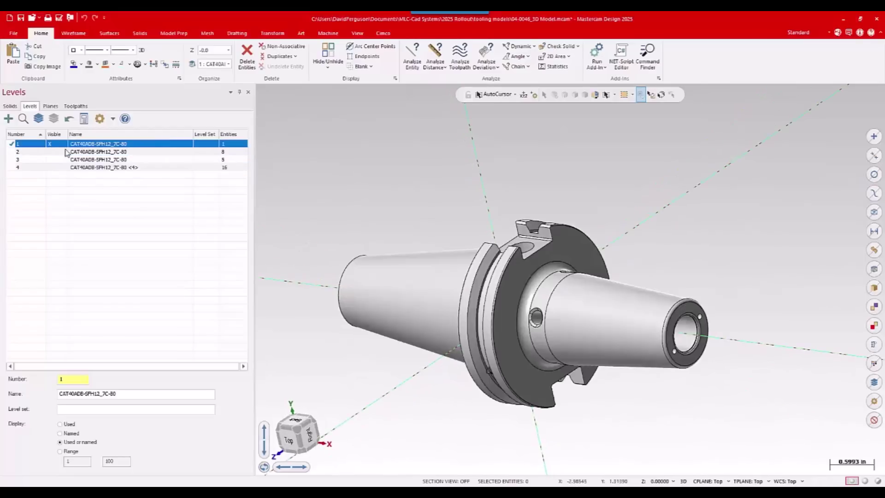
click(50, 144)
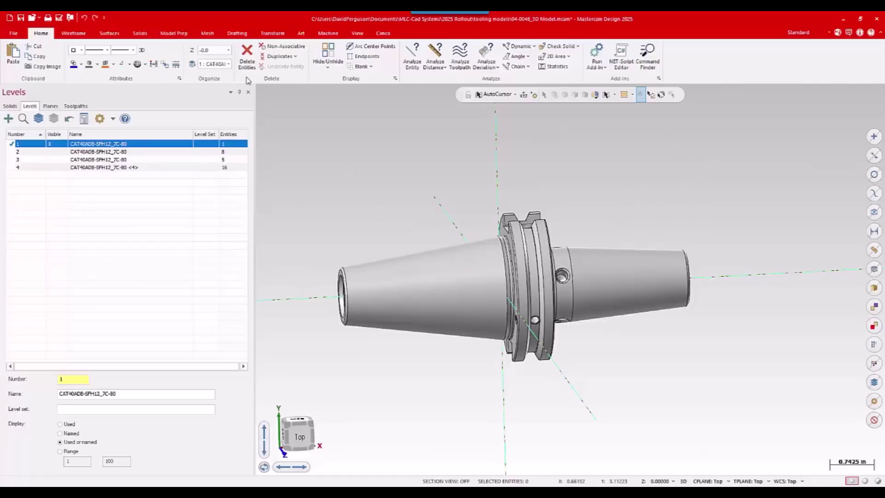
Start a Dynamic move of the holder solid and place the gnomon near the center of the taper's flange end.
click(272, 34)
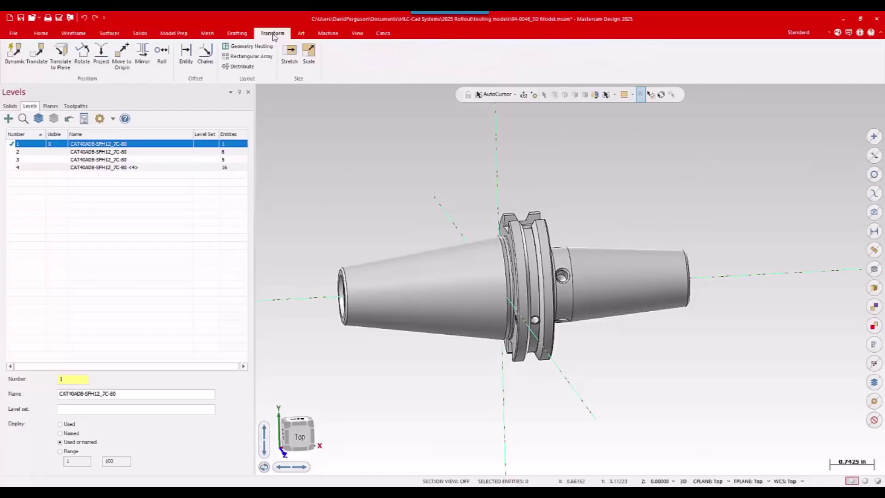
click(15, 54)
click(587, 277)
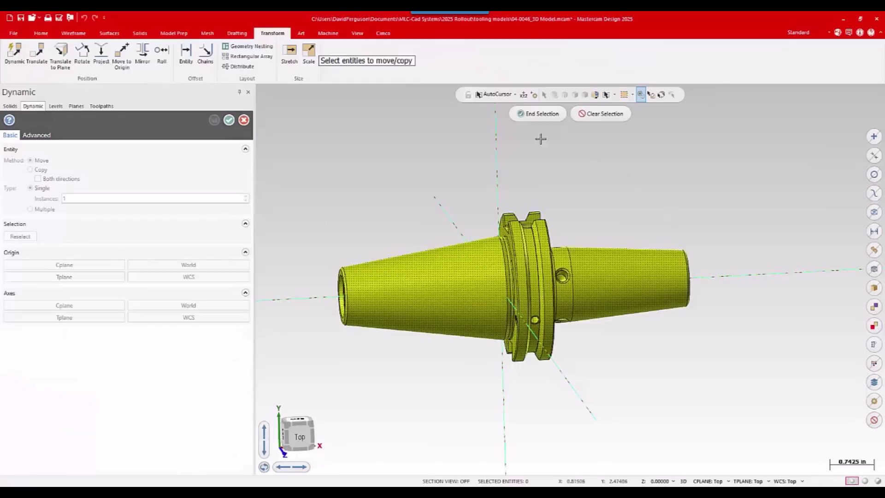
click(538, 113)
middle_drag(728, 172, 764, 85)
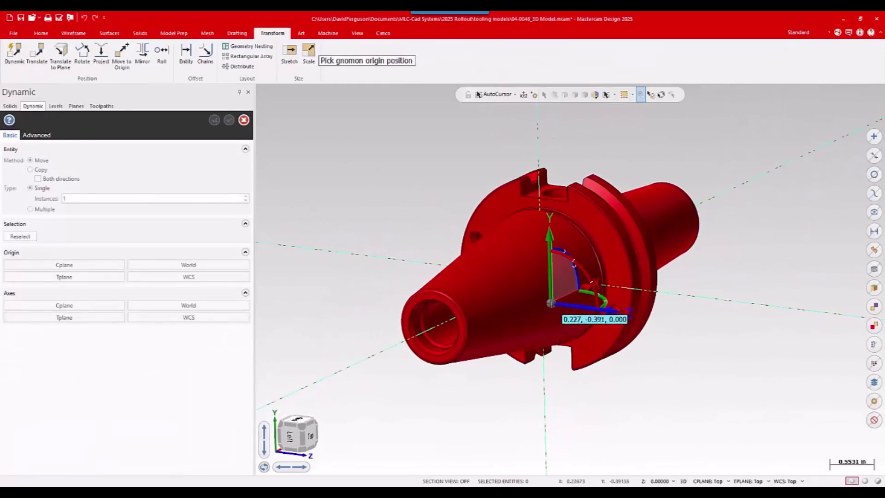
click(553, 279)
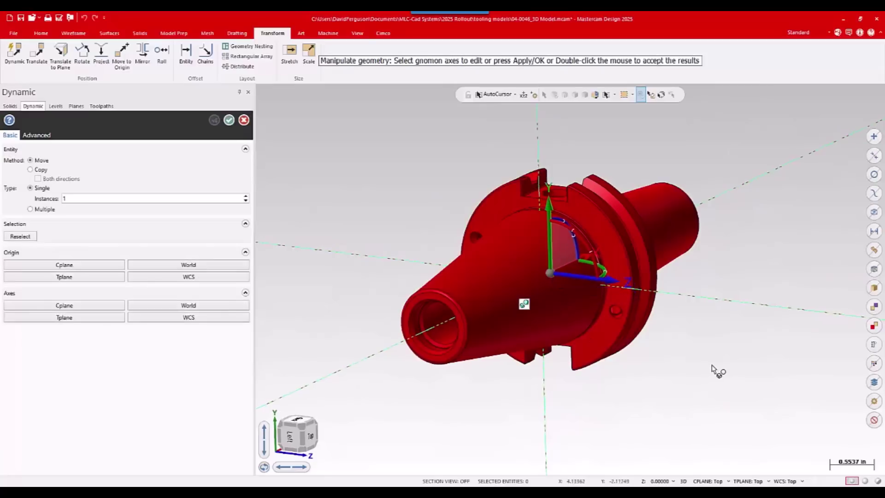
Rotate the holder 90° about the gnomon's Y axis so its taper points up along world Z.
key(alt+Right)
key(alt+Right)
key(alt+Right)
key(alt+Right)
key(alt+Right)
key(alt+Right)
key(alt+Right)
key(alt+Right)
key(alt+Right)
key(alt+Right)
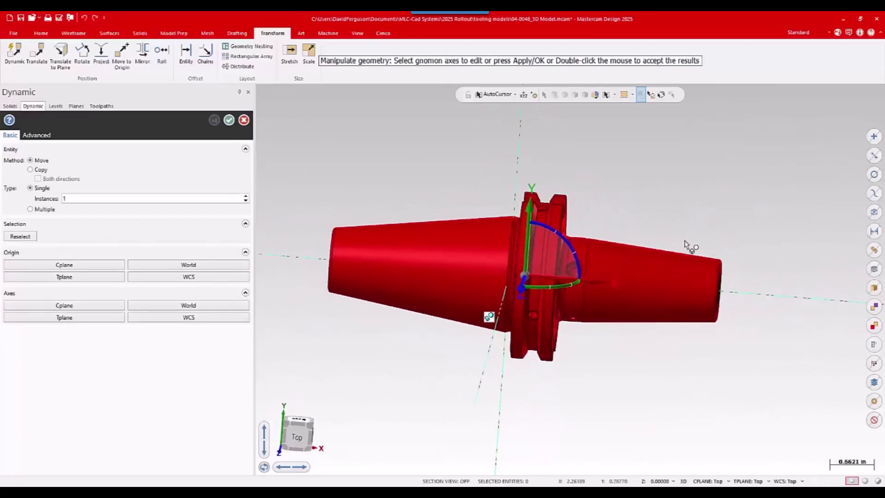
key(alt+Up)
key(alt+Up)
key(alt+Up)
key(alt+Up)
key(alt+Up)
key(alt+Up)
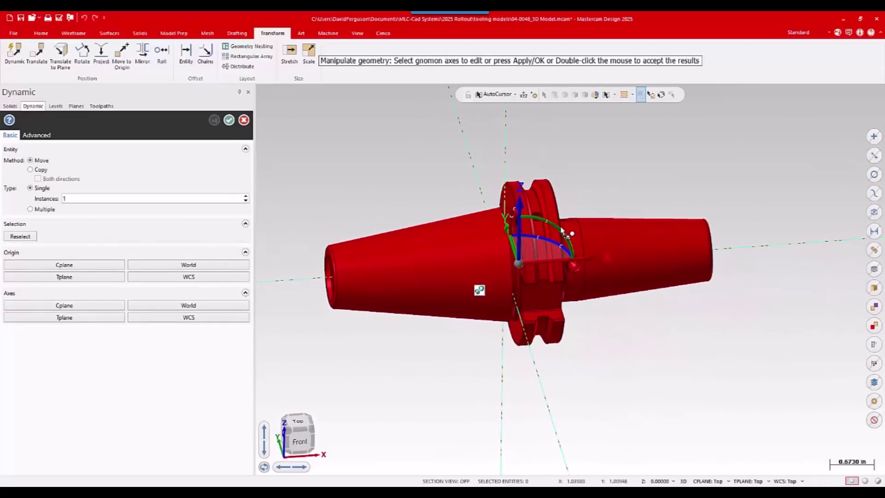
click(572, 240)
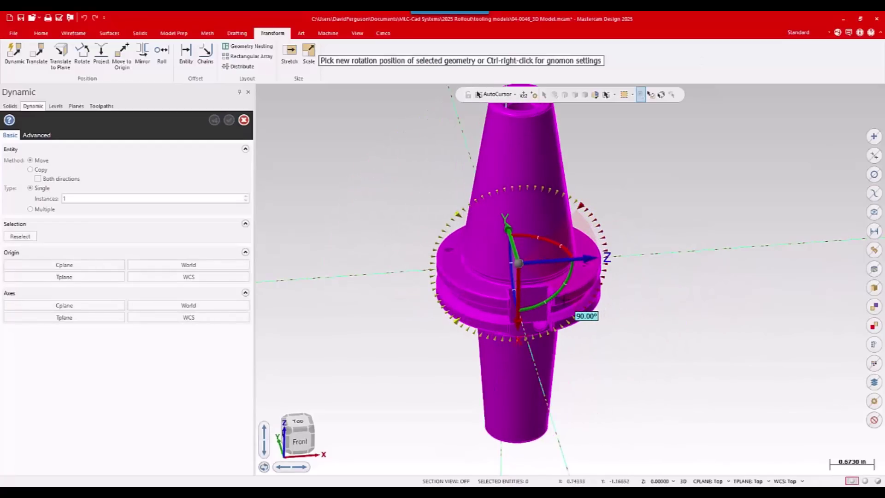
click(579, 313)
Translate the upright holder by its gnomon origin onto the world origin.
key(alt+Down)
key(alt+Down)
key(alt+Down)
key(alt+Down)
key(alt+Down)
key(alt+Down)
key(alt+Down)
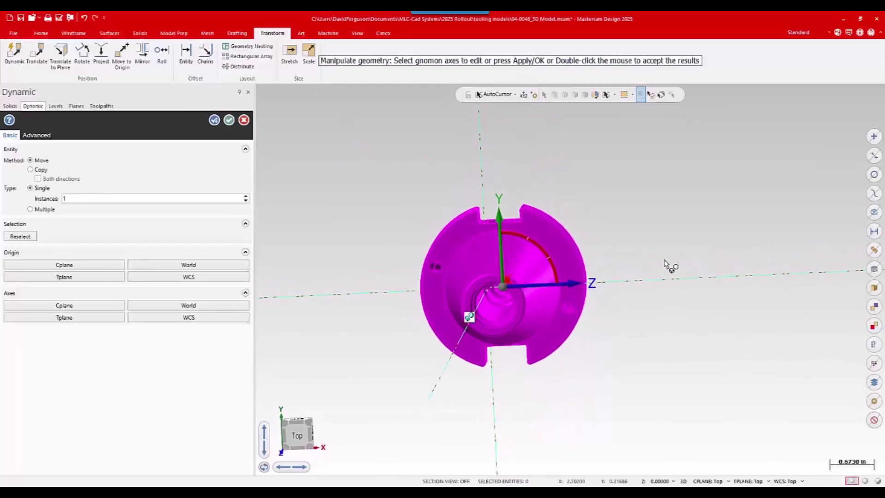
key(alt+Down)
key(alt+Down)
key(alt+Down)
key(alt+Down)
key(alt+Down)
key(alt+Down)
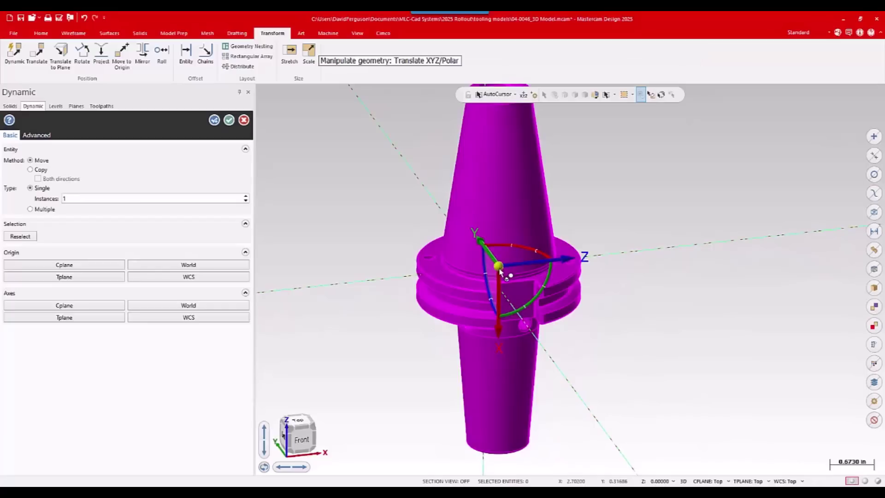
click(498, 267)
key(alt+Up)
key(alt+Up)
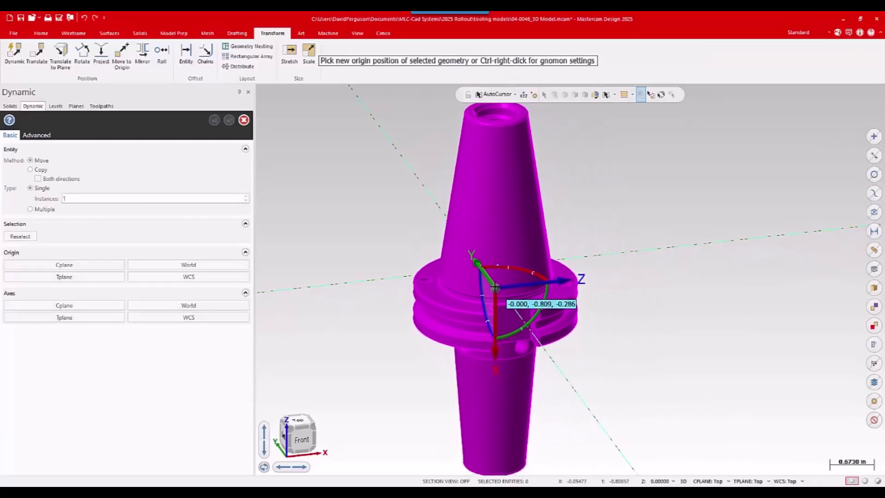
click(484, 266)
Detach the gnomon from the geometry and relocate its origin to the keyway corner on the flange's taper-side face.
key(alt+Up)
key(alt+Up)
key(alt+Up)
key(alt+Up)
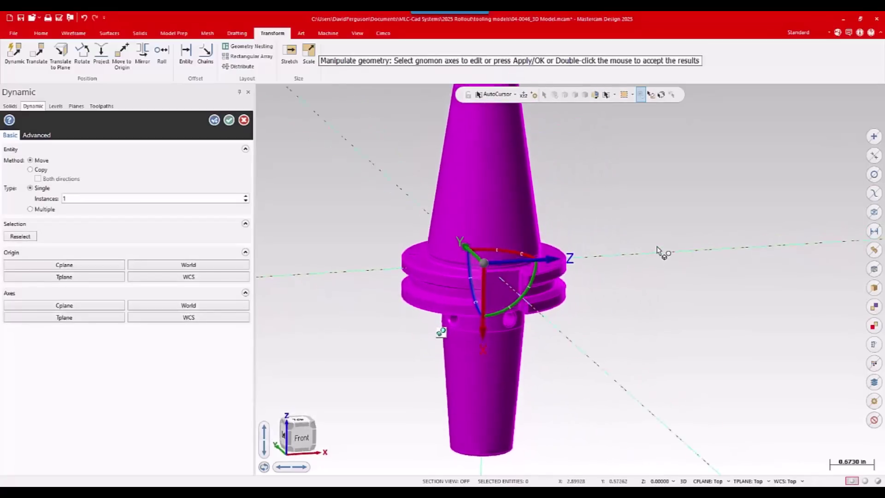
key(alt+Down)
key(alt+Down)
key(alt+Down)
key(alt+Down)
key(alt+Down)
key(alt+Down)
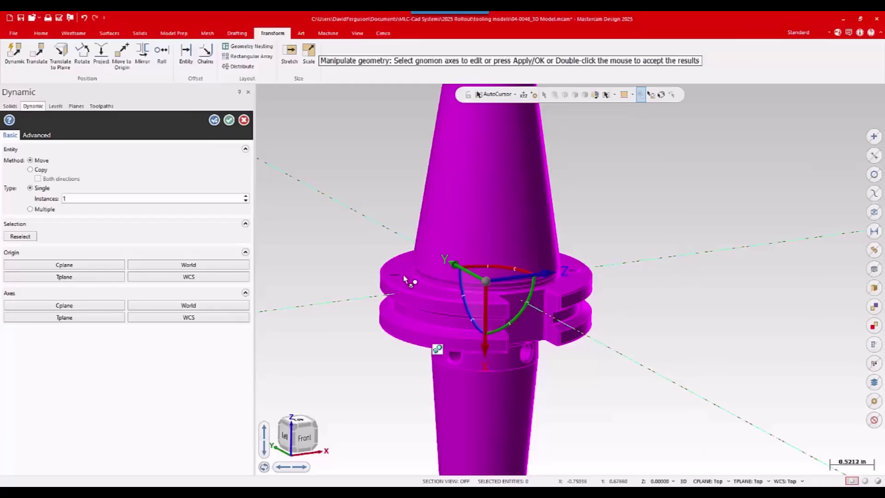
scroll(526, 183, down, 1)
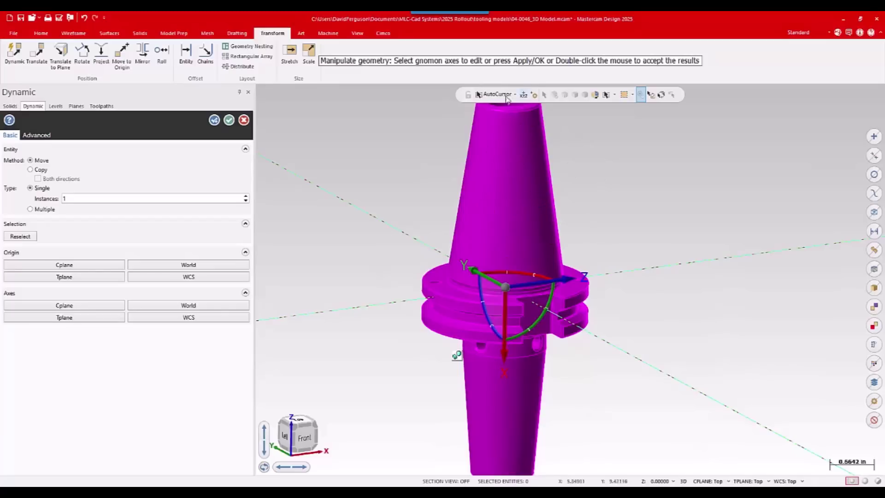
scroll(576, 309, up, 3)
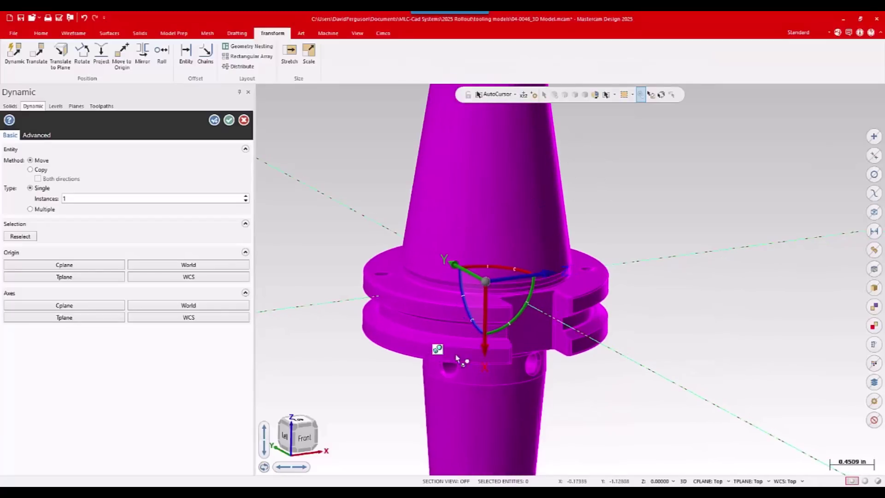
click(493, 292)
click(487, 282)
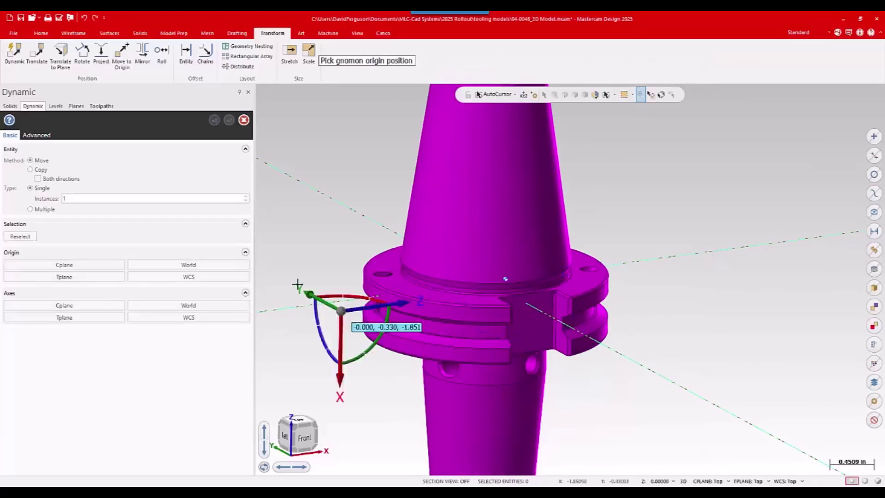
scroll(367, 299, up, 3)
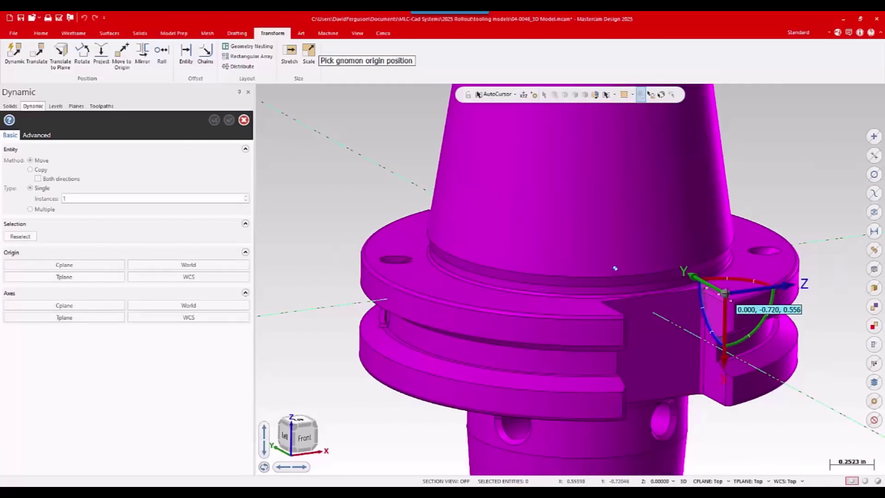
scroll(627, 313, up, 5)
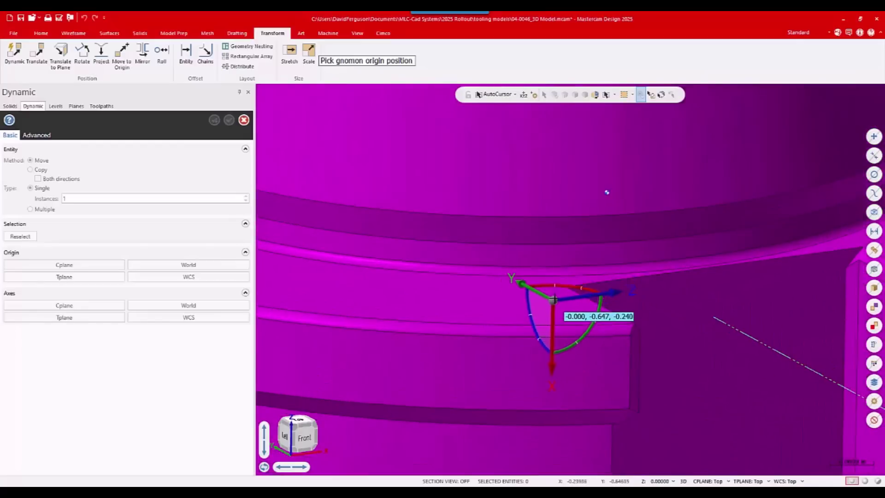
click(565, 292)
scroll(535, 181, down, 5)
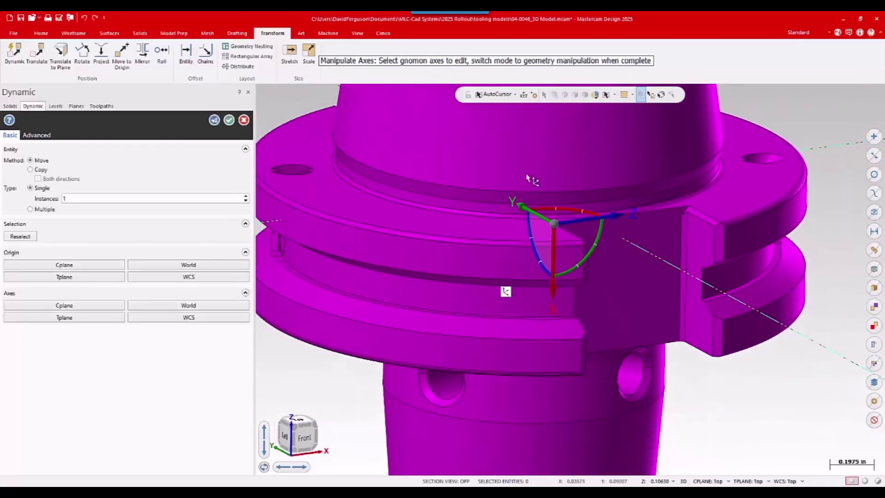
Switch the gnomon back to geometry manipulation and translate the holder vertically along the gnomon's X axis.
click(506, 292)
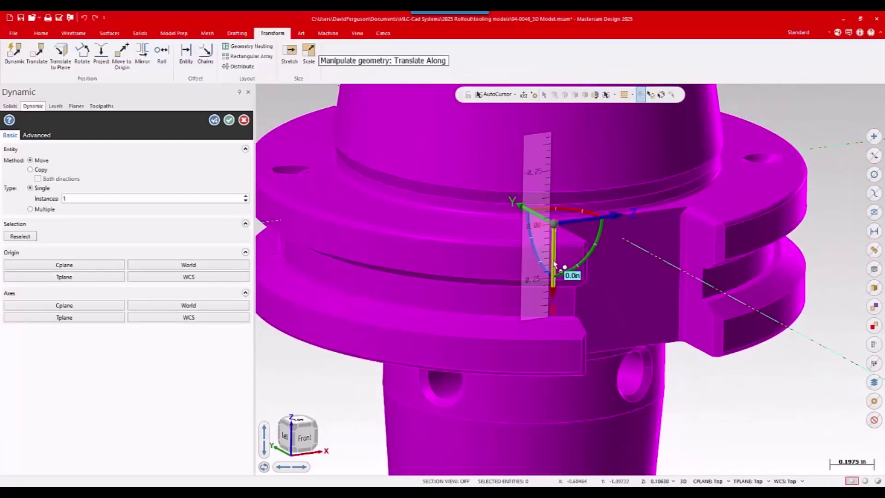
click(557, 258)
scroll(572, 181, down, 3)
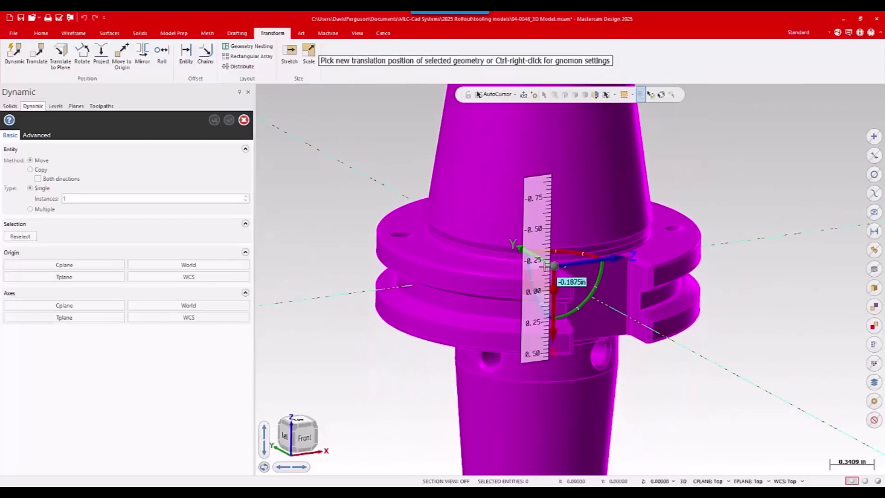
middle_drag(569, 282, 758, 158)
click(544, 271)
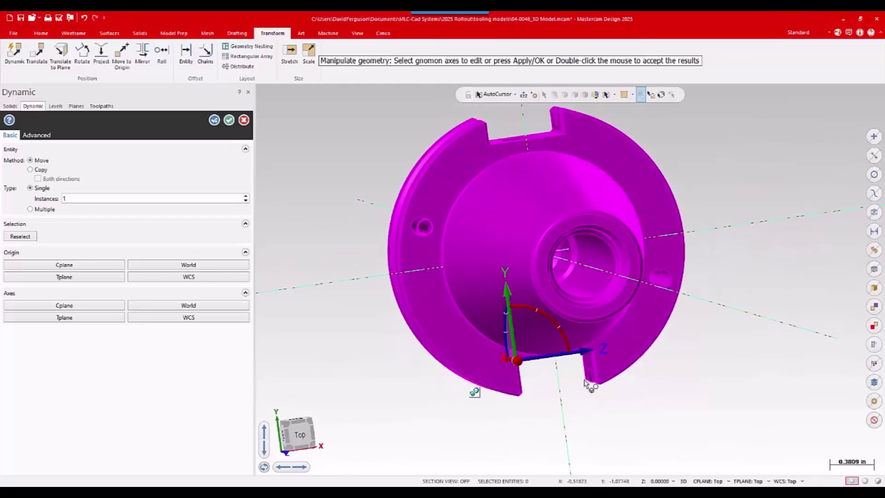
Accept the holder's vertical translation and clear the transform result colors from the solid.
middle_drag(443, 203, 459, 255)
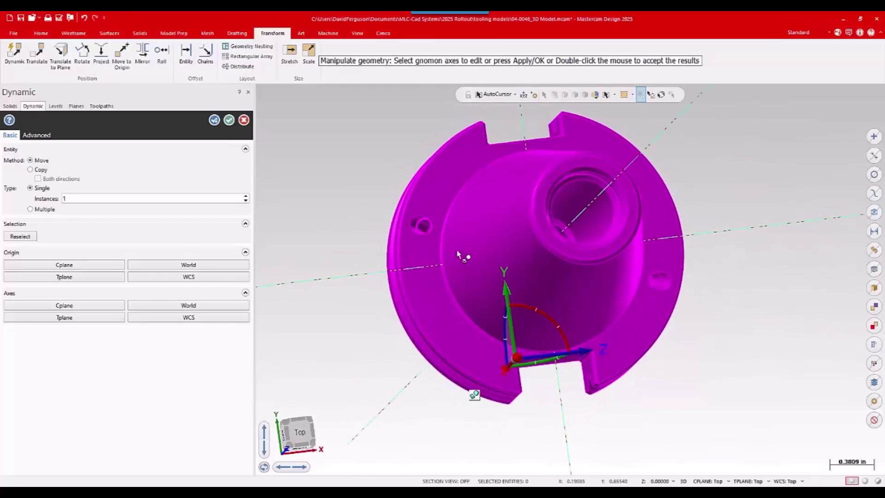
middle_drag(690, 293, 738, 258)
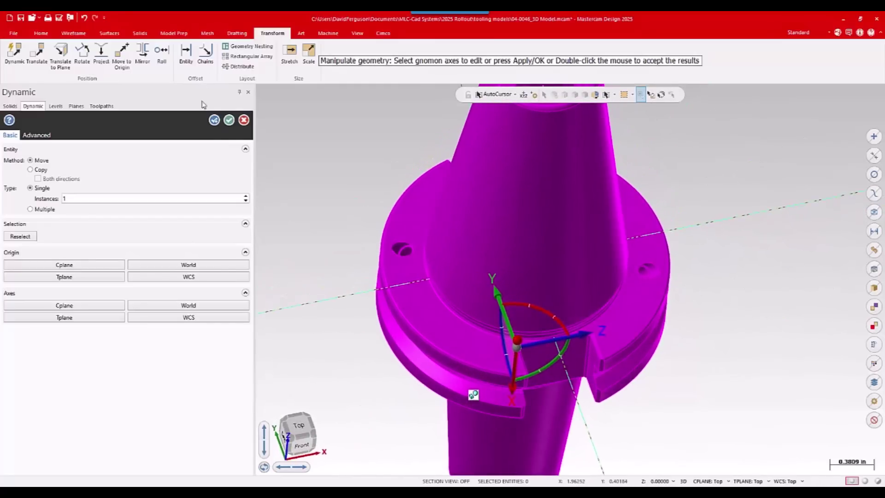
click(229, 120)
middle_drag(306, 190, 326, 180)
right_click(326, 180)
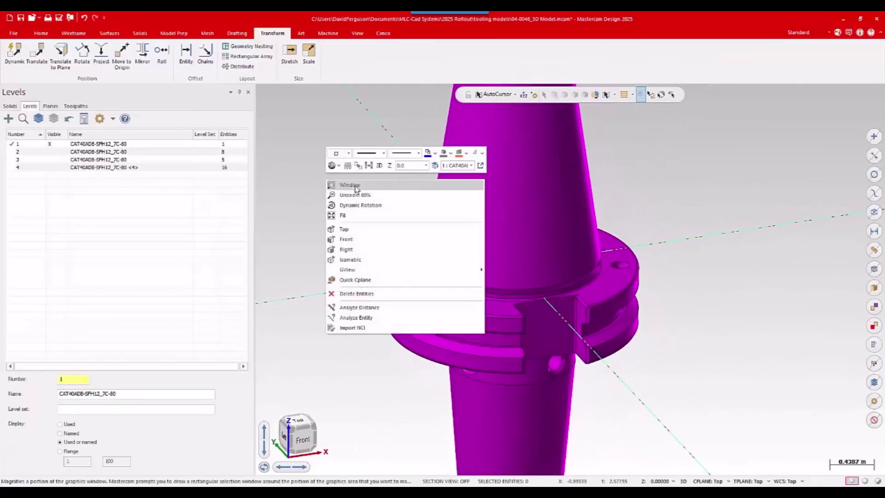
click(368, 165)
mouse_move(332, 237)
middle_down()
mouse_move(342, 251)
mouse_move(332, 230)
middle_up()
Apply Trim to Plane to the holder solid, using the named Top plane as the cutting plane.
click(140, 33)
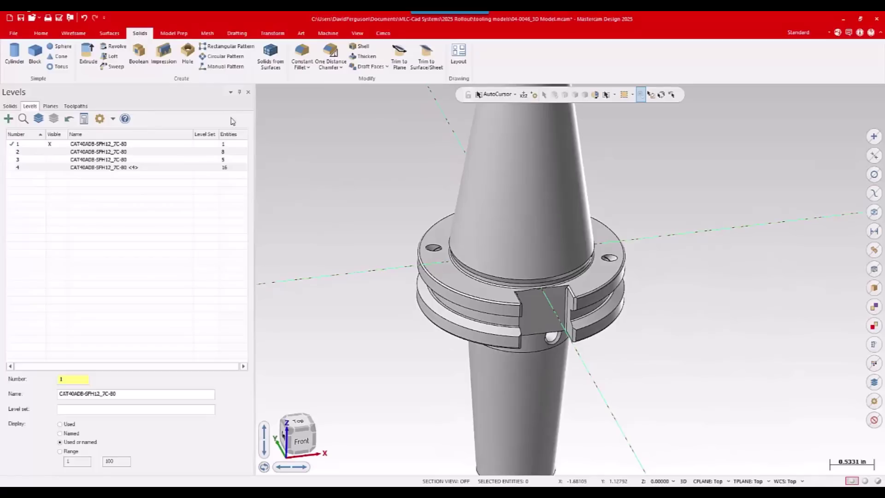
click(400, 57)
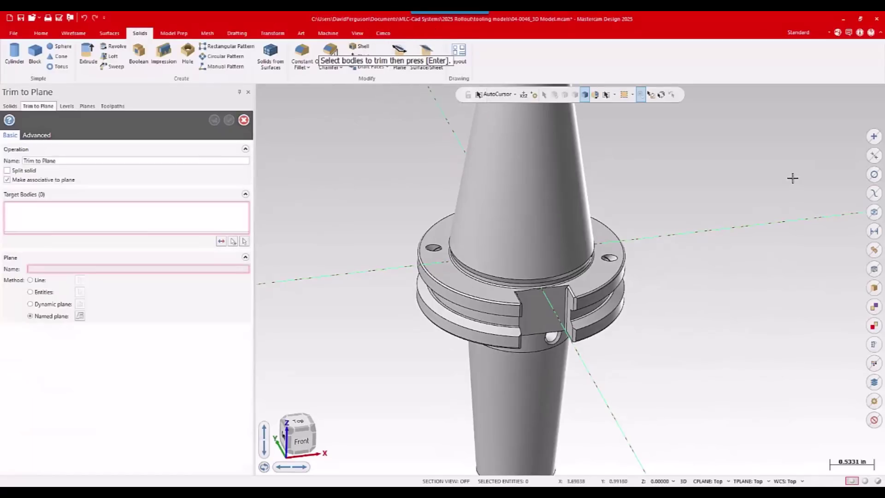
click(572, 231)
key(Return)
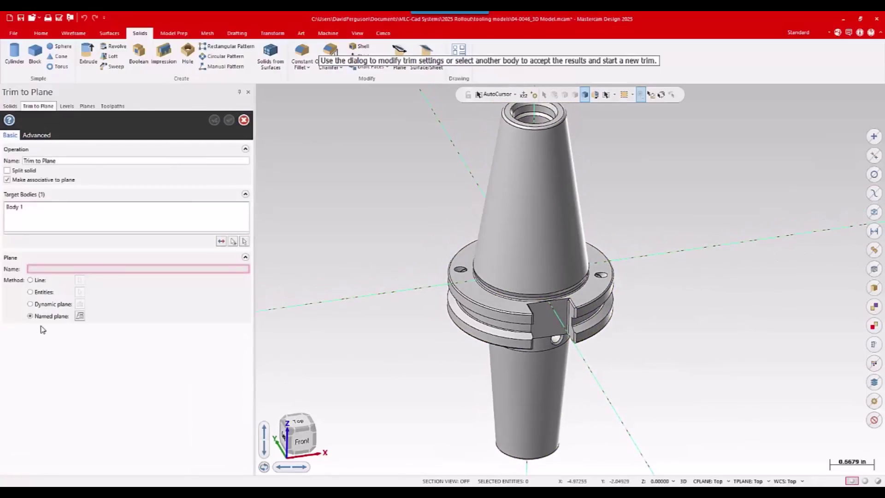
click(31, 317)
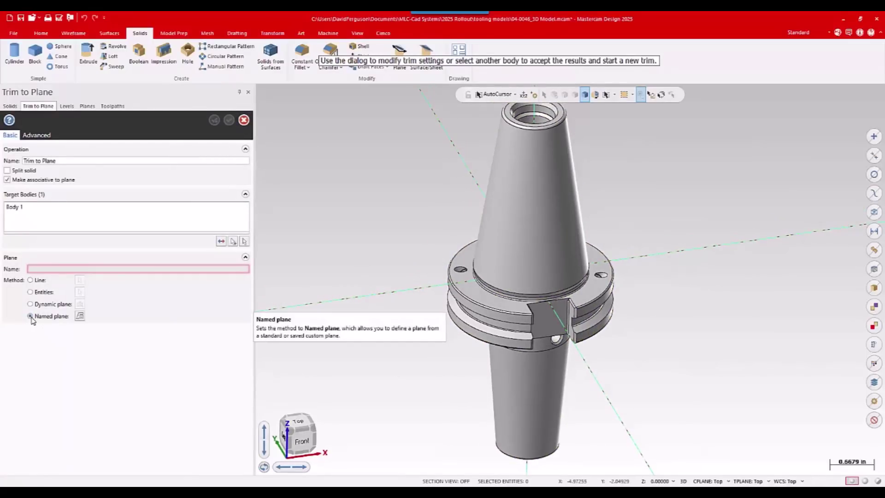
click(80, 315)
click(37, 159)
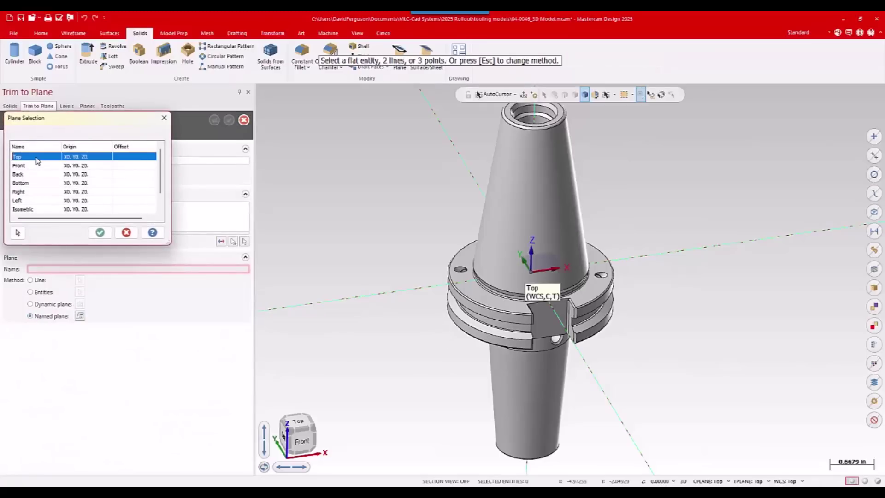
click(99, 232)
Reverse the trim direction so the taper is removed and the flange with the nose is kept, and accept the trim.
key(alt+2)
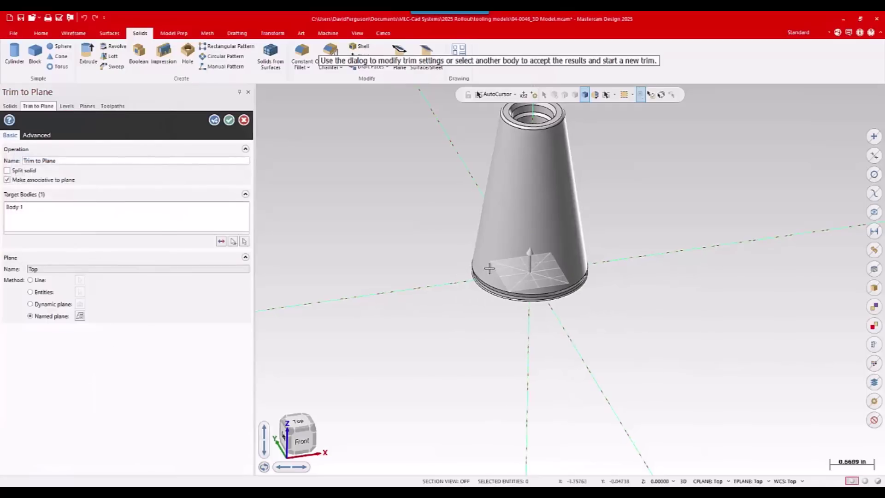
key(alt+7)
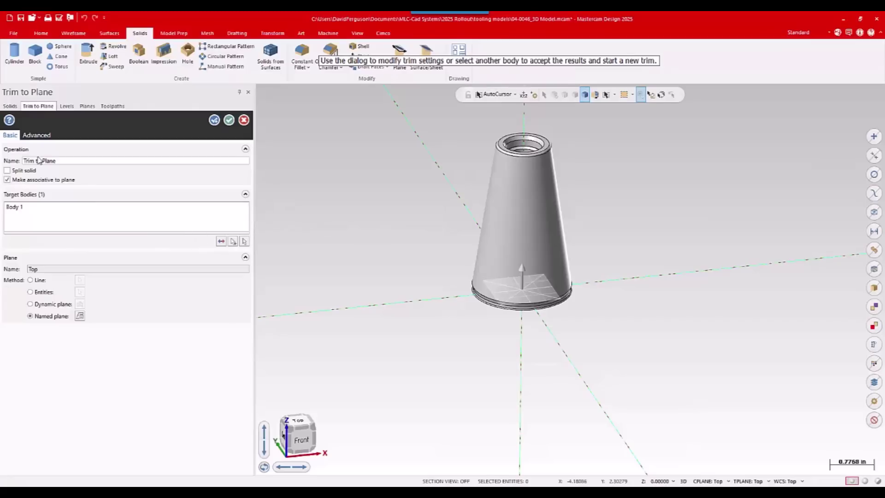
click(221, 244)
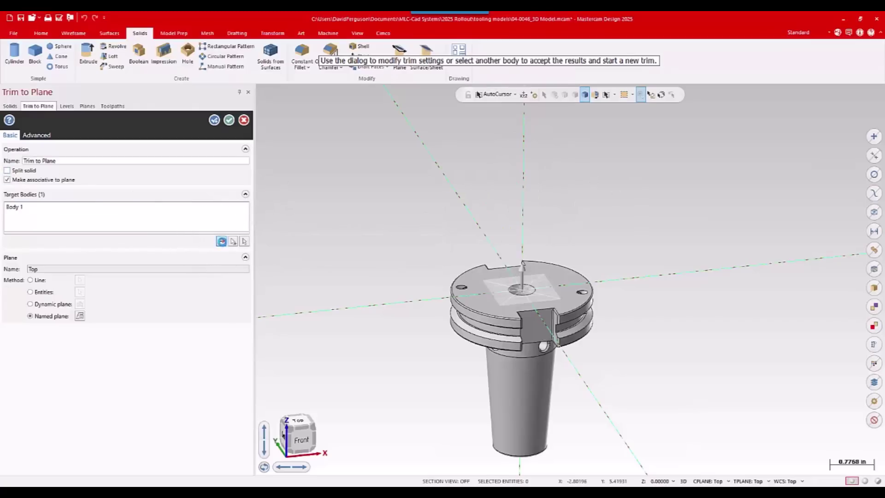
click(222, 245)
click(222, 242)
key(alt+2)
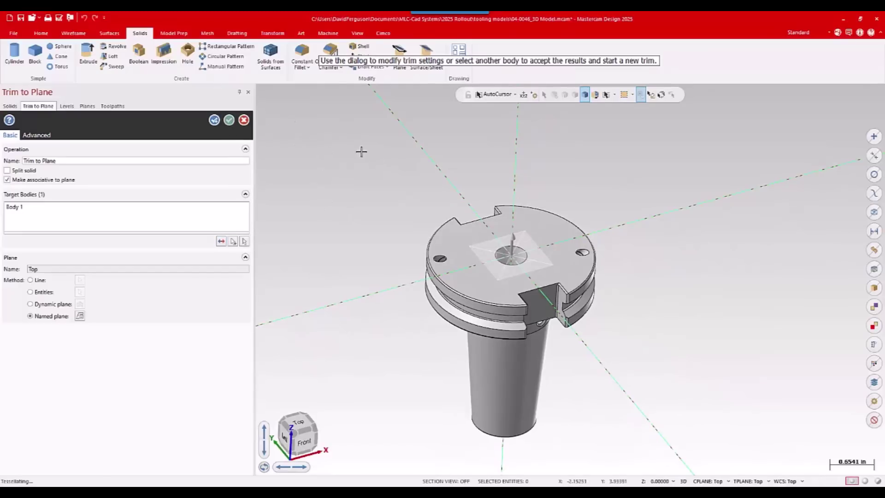
key(Return)
Save only the trimmed holder solid in STEP format, overwriting PREP 04-0046_3D Model.stp in the tooling models folder.
click(13, 33)
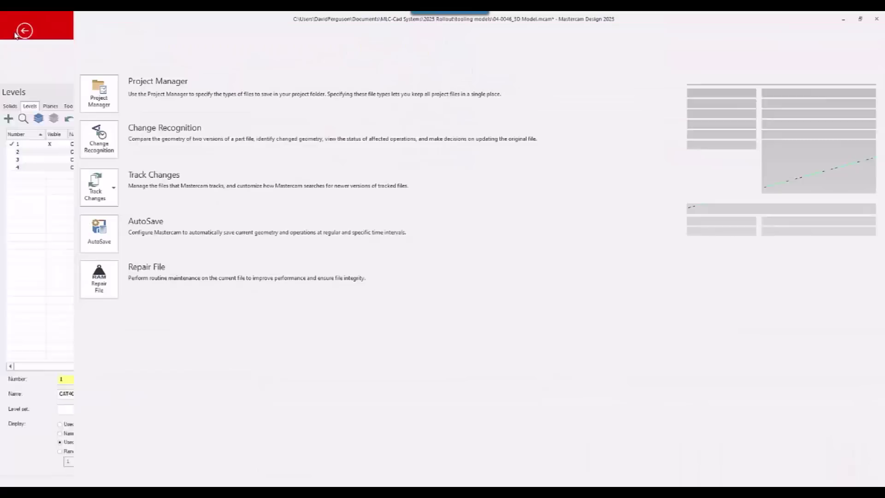
click(27, 174)
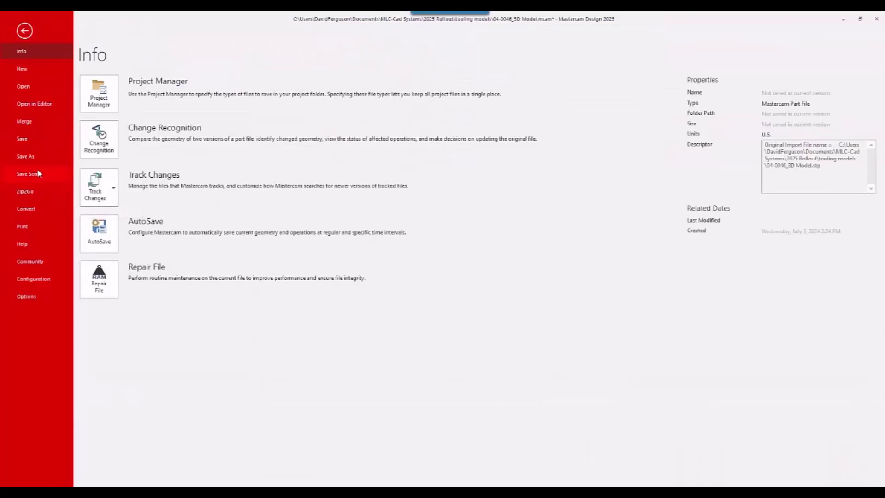
key(ctrl+a)
click(540, 114)
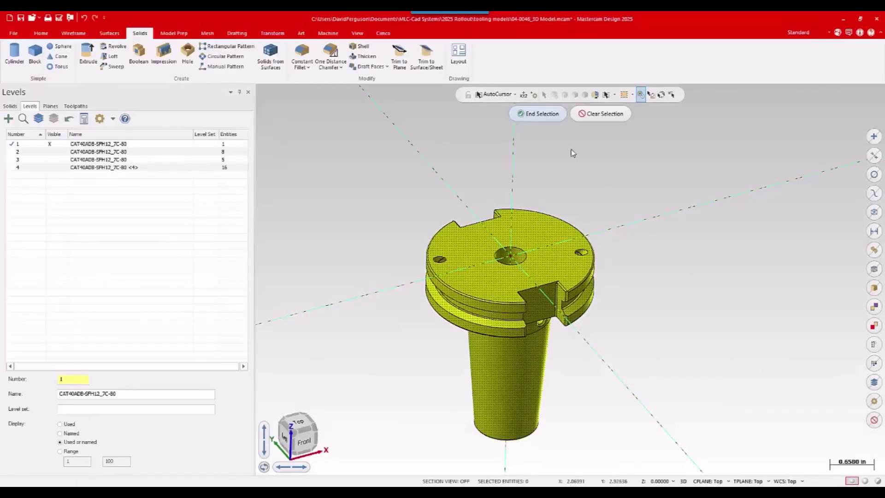
click(772, 412)
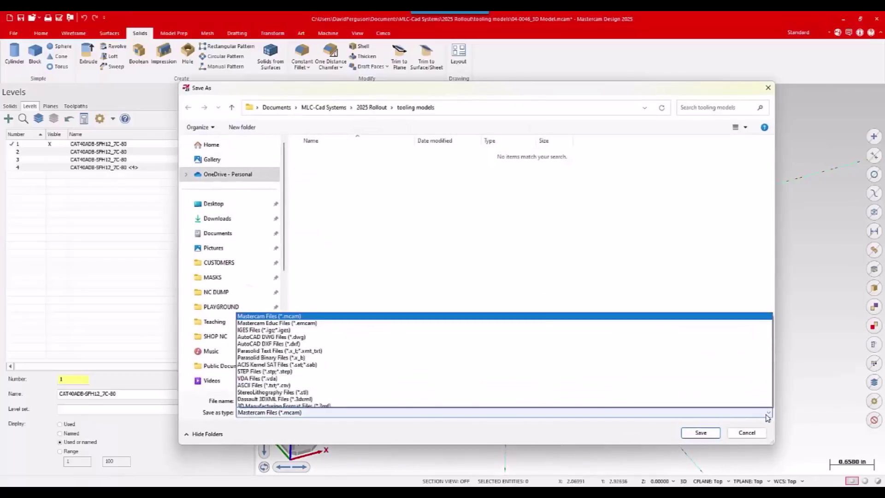
click(479, 341)
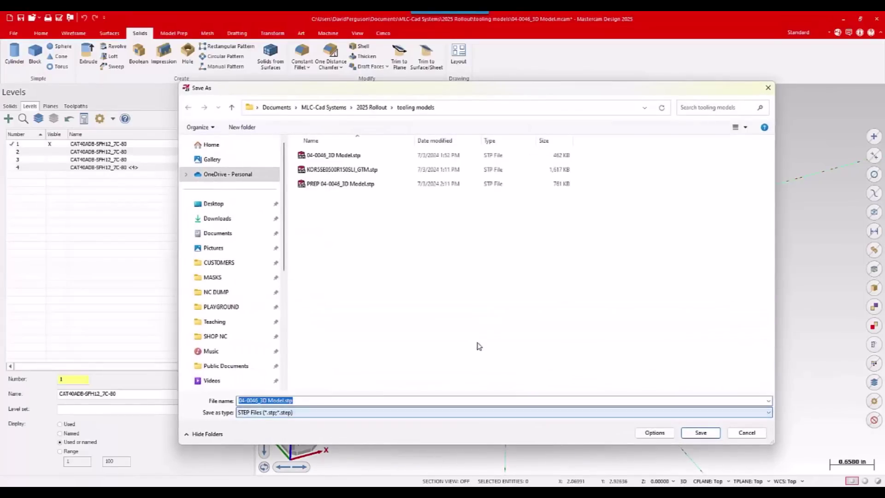
click(337, 184)
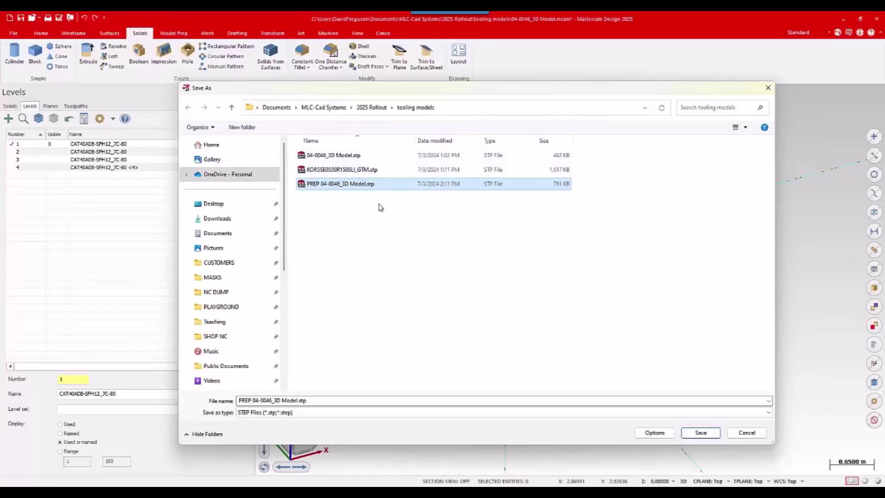
click(705, 435)
click(465, 254)
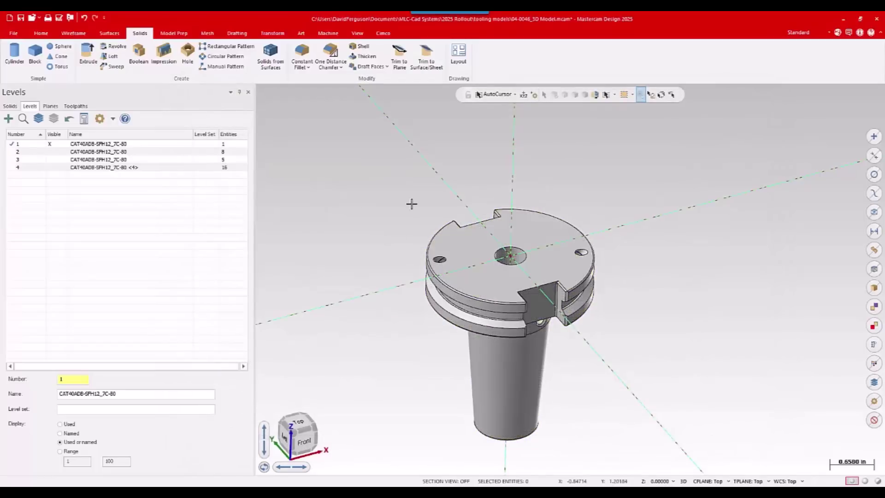
Start a new file without saving the holder part, import KOR5SE0500R150SLI_GTM.stp from the tooling models folder, and examine the end mill's entities and orientation.
click(11, 19)
click(469, 271)
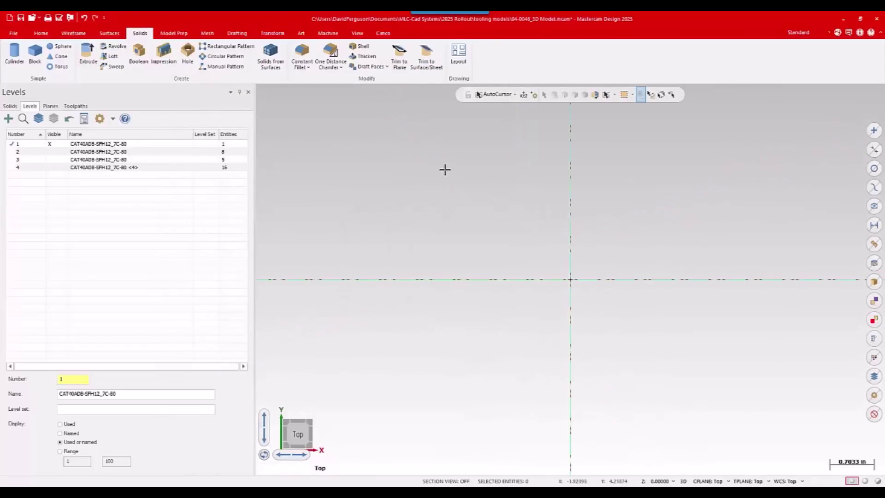
click(415, 431)
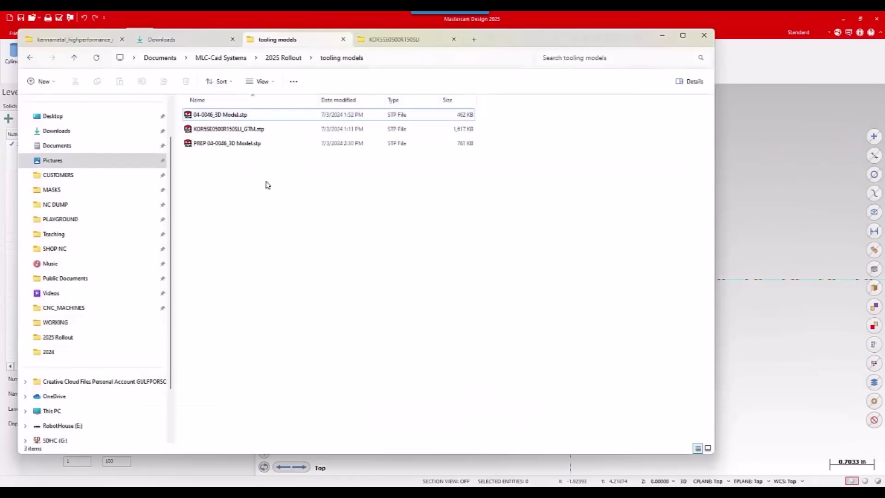
drag(220, 130, 772, 262)
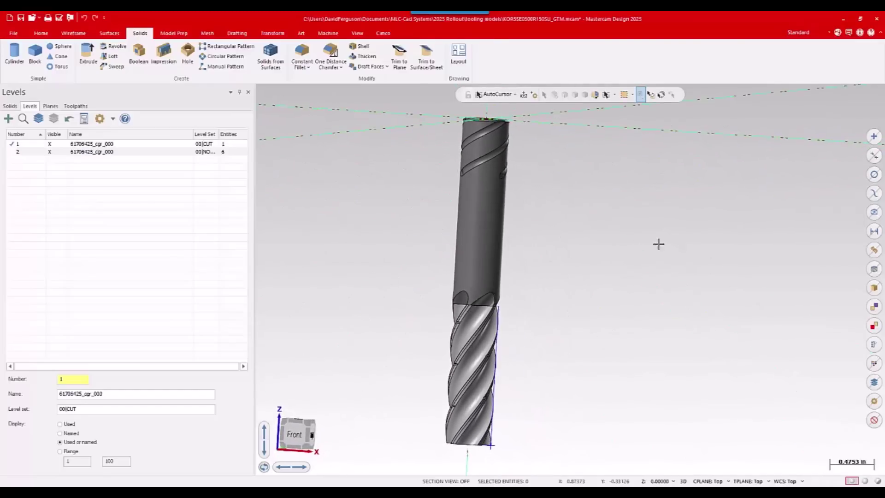
key(ctrl+a)
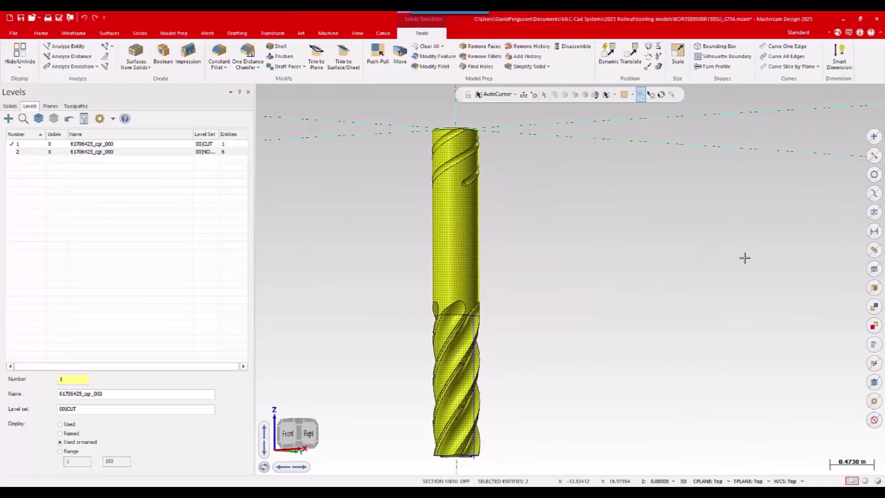
key(Escape)
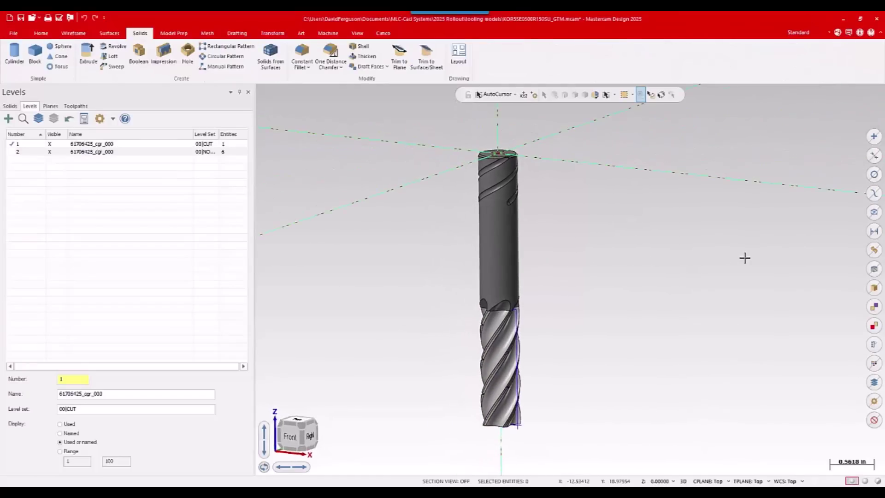
middle_drag(745, 257, 509, 250)
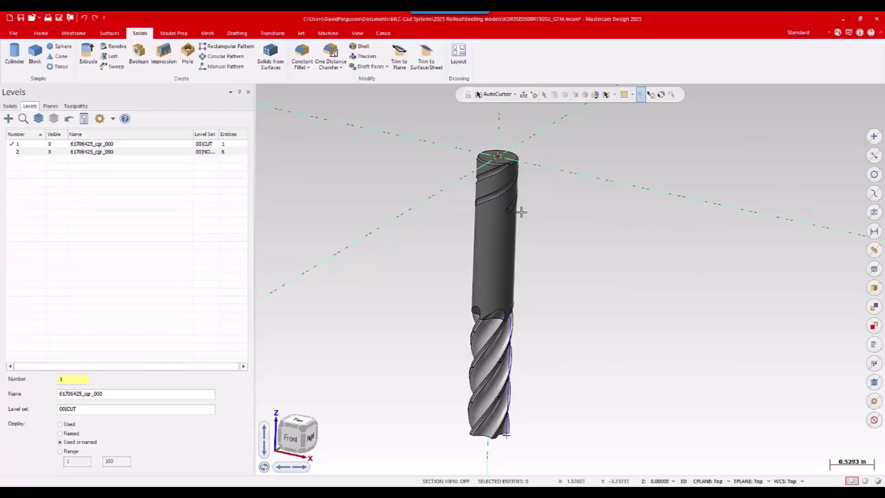
Start a new part without saving the end mill file and add a mill machine definition.
click(10, 20)
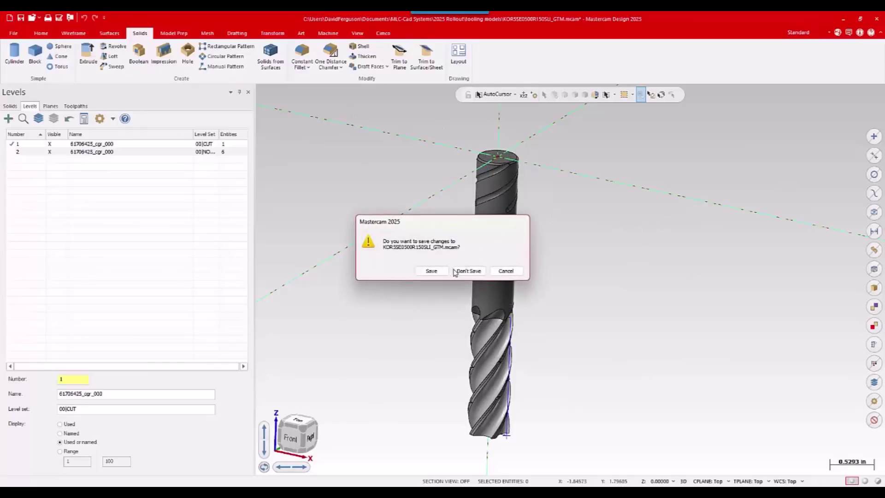
click(468, 271)
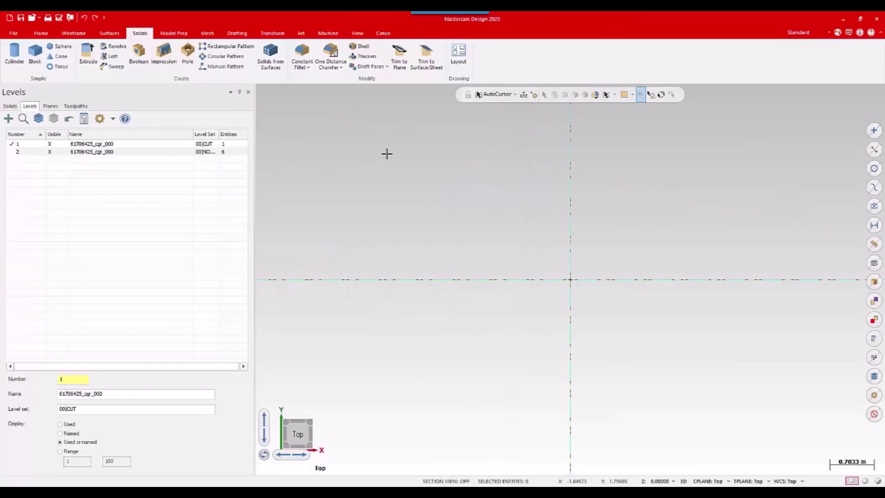
click(328, 33)
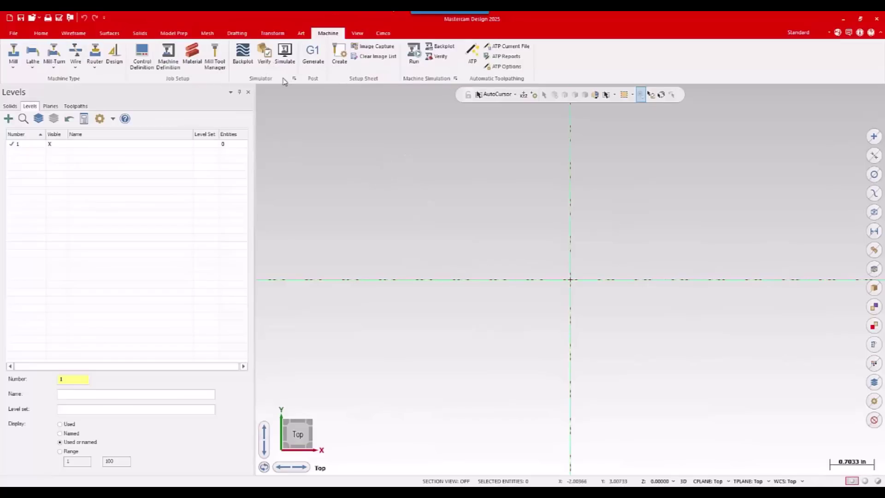
click(13, 60)
click(44, 93)
click(10, 106)
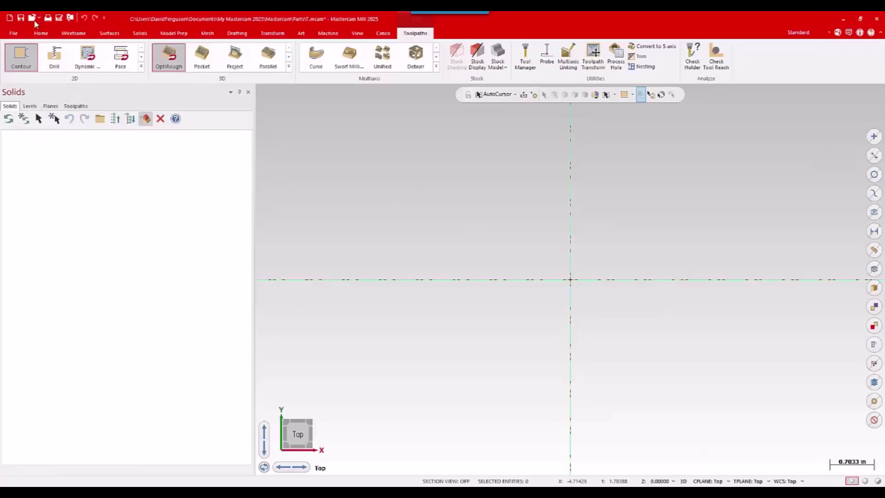
Draw a wireframe rectangle of about 3.39 by 3.33 in, anchored by its center on the origin.
click(74, 33)
click(276, 53)
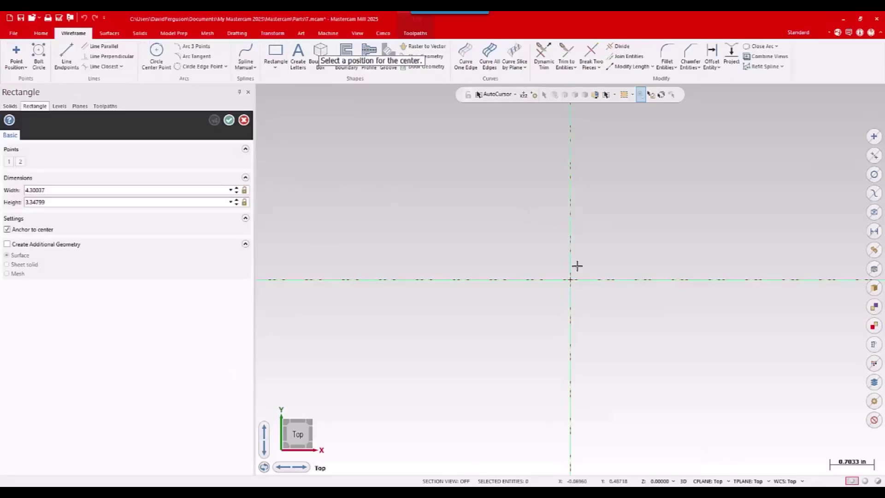
click(677, 384)
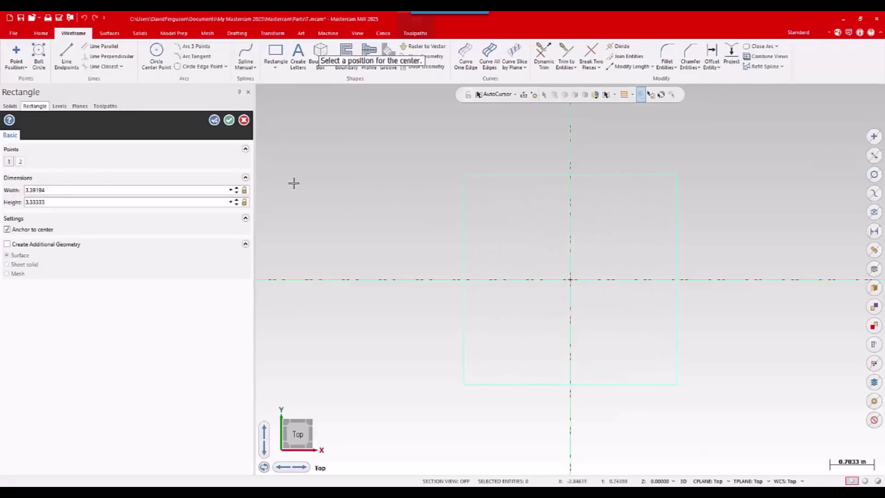
click(230, 120)
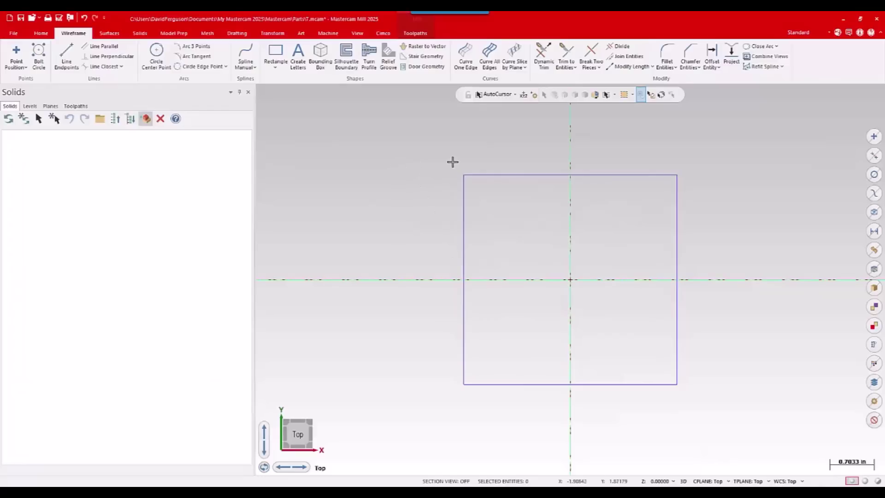
Start a 2D Contour toolpath and chain the rectangle from its upper edge as the cutting geometry.
click(416, 35)
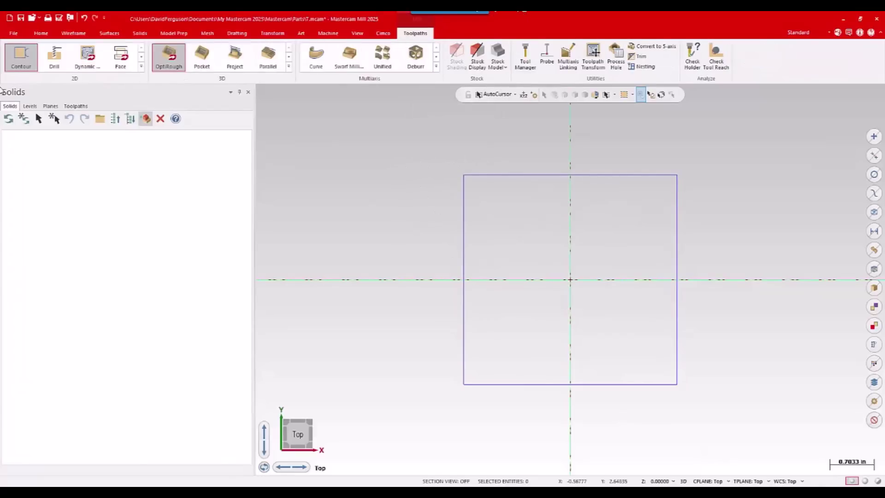
click(21, 58)
click(523, 175)
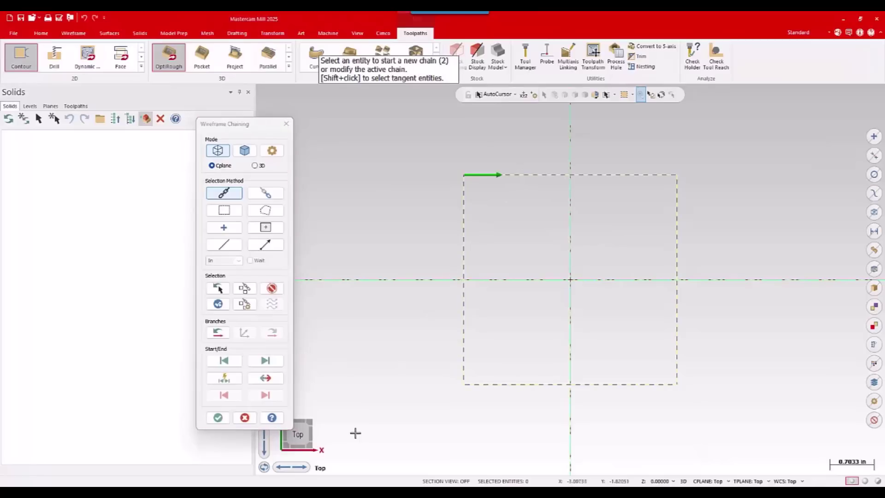
click(218, 417)
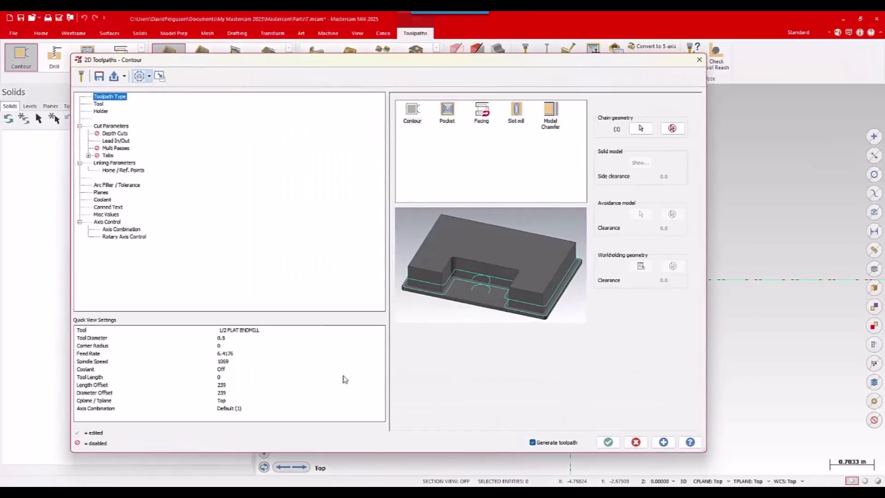
Start creating a new tool for the contour toolpath, review the available tool types, and choose Flat endmill.
drag(422, 63, 427, 59)
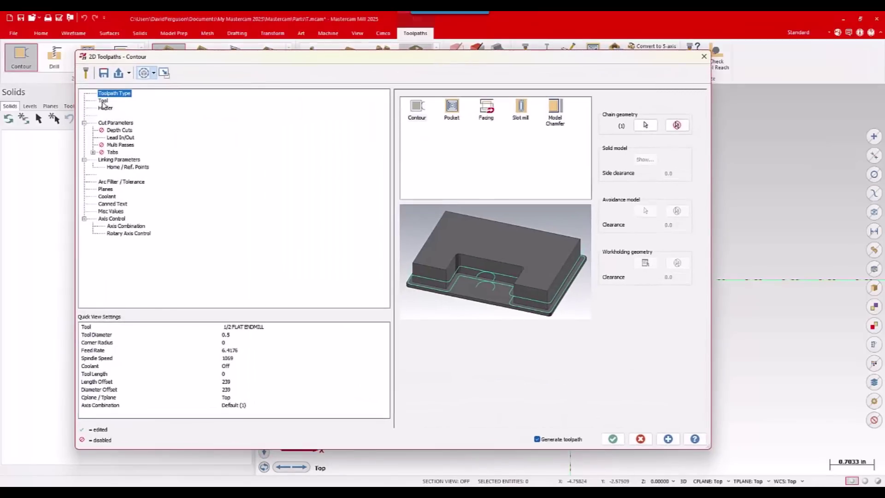
click(103, 101)
right_click(478, 115)
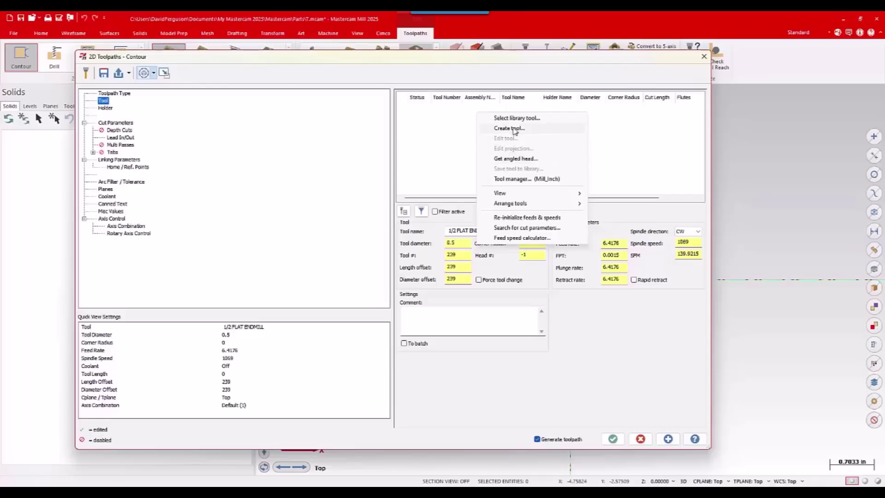
click(507, 132)
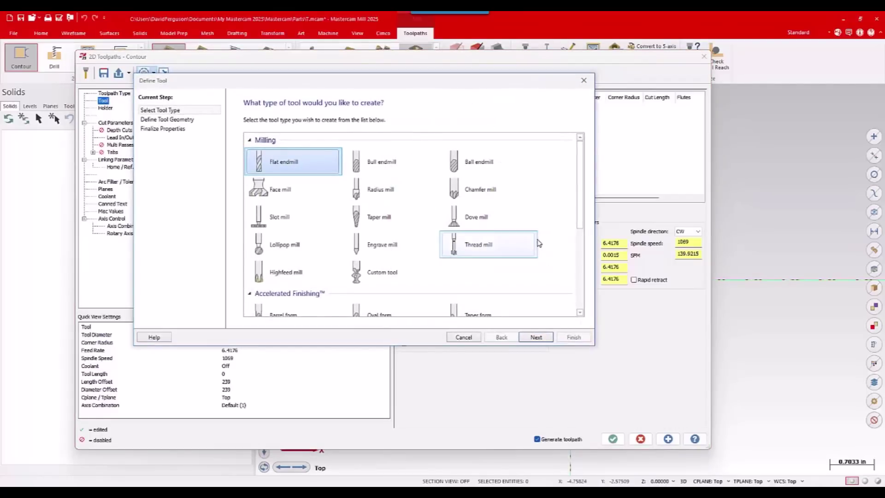
scroll(544, 247, down, 4)
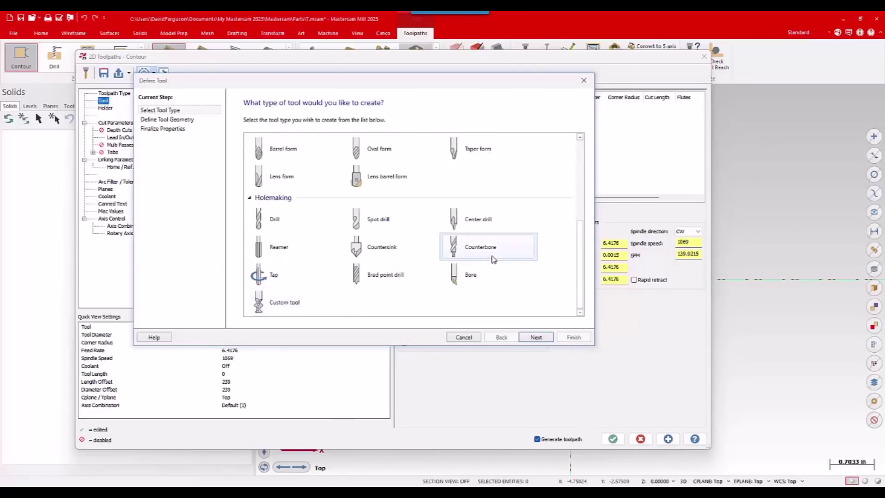
scroll(509, 241, up, 5)
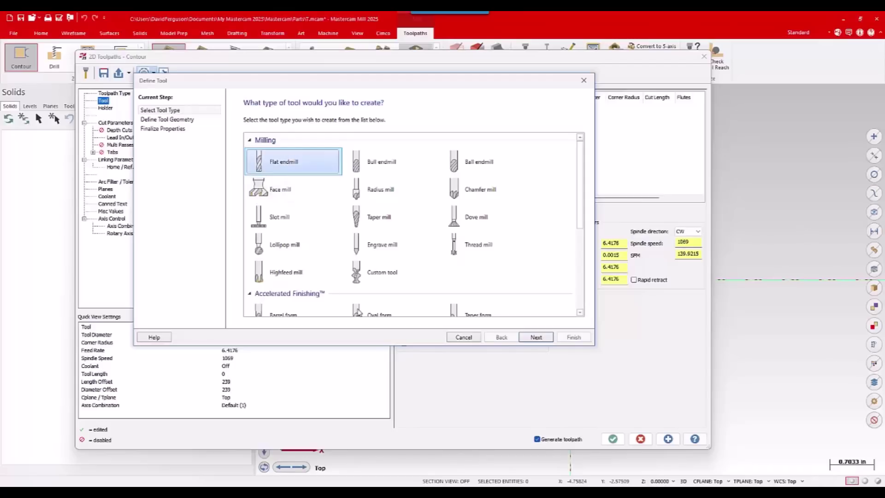
scroll(507, 280, down, 5)
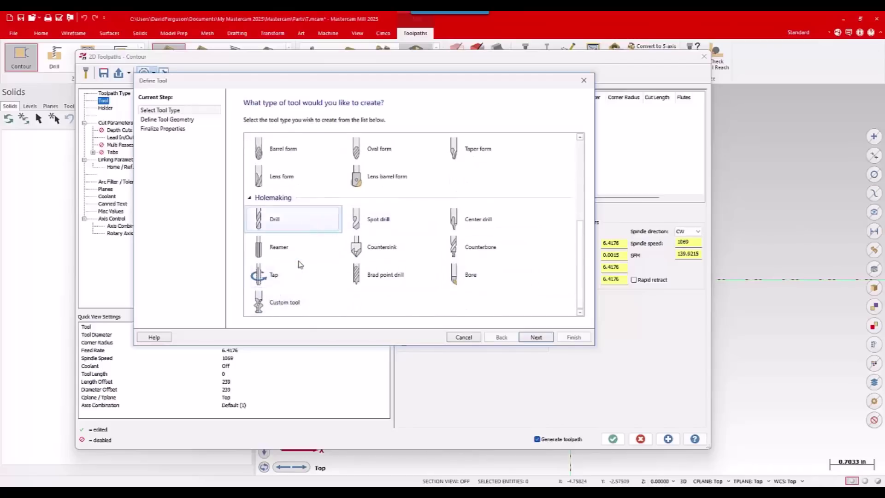
scroll(297, 262, up, 3)
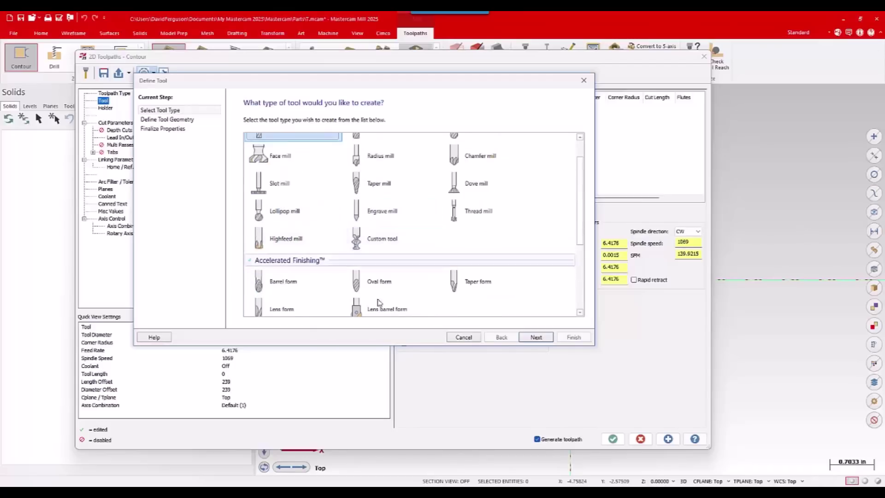
scroll(379, 302, down, 2)
scroll(560, 218, up, 3)
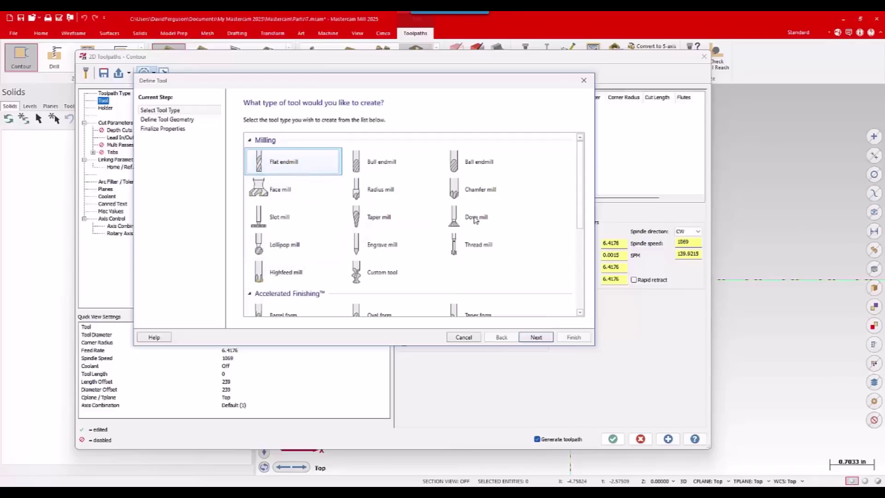
click(537, 337)
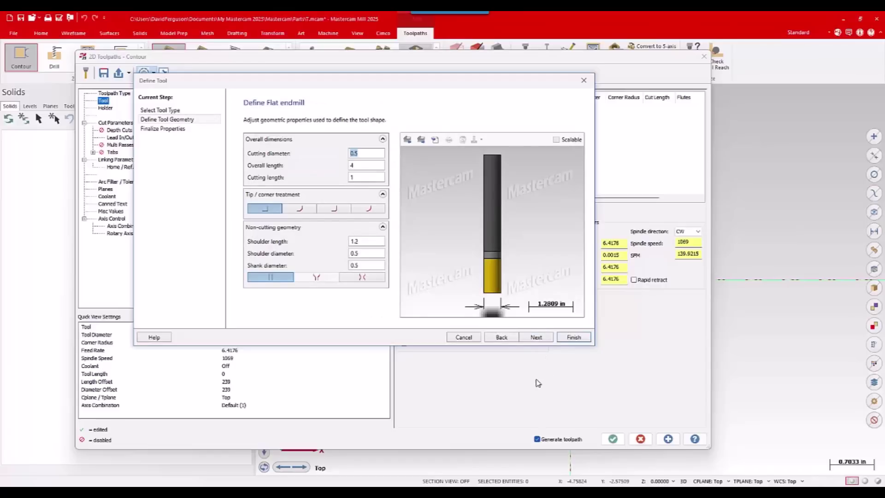
Import the end mill's geometry from KOR5SE0500R150SLI_GTM.stp in the tooling models folder.
click(436, 143)
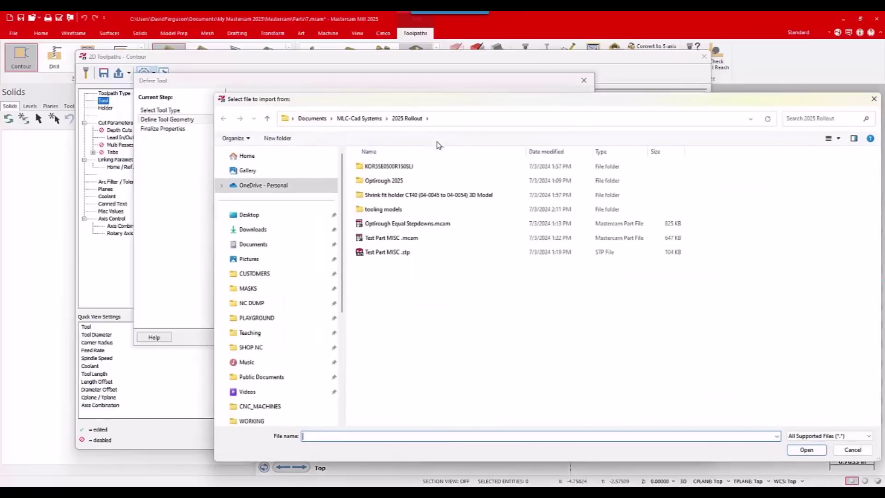
drag(487, 103, 434, 86)
double_click(337, 193)
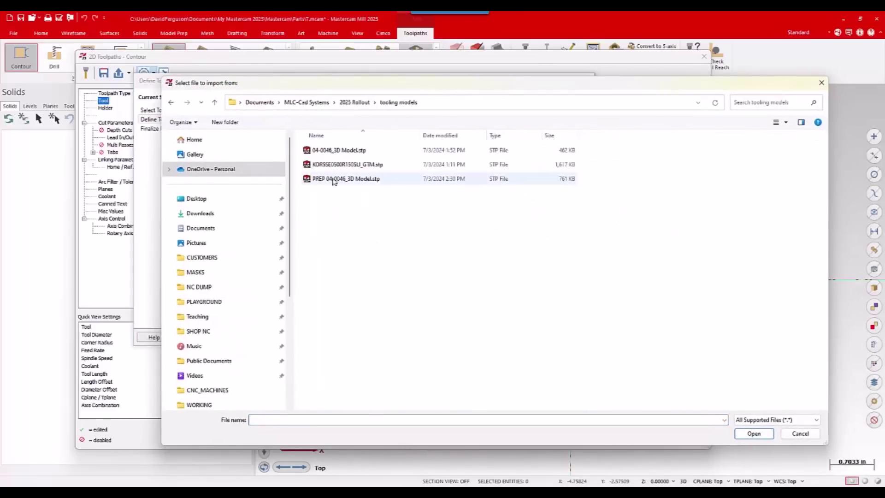
click(383, 167)
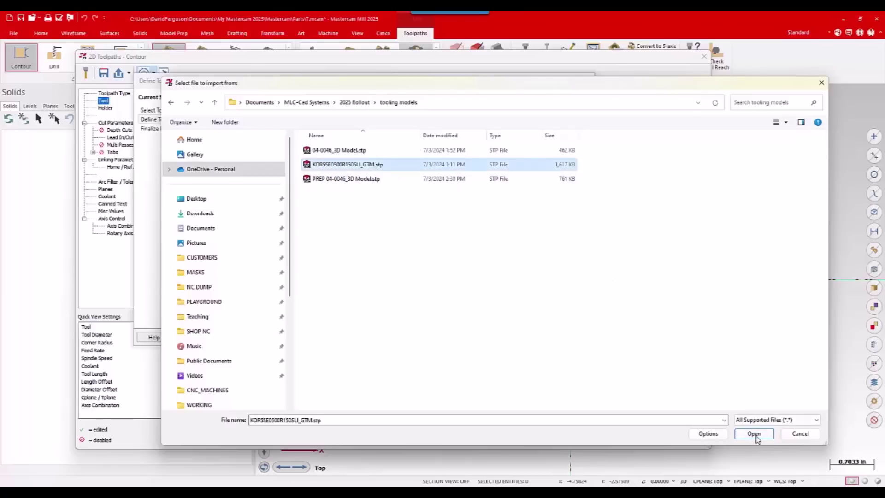
click(754, 435)
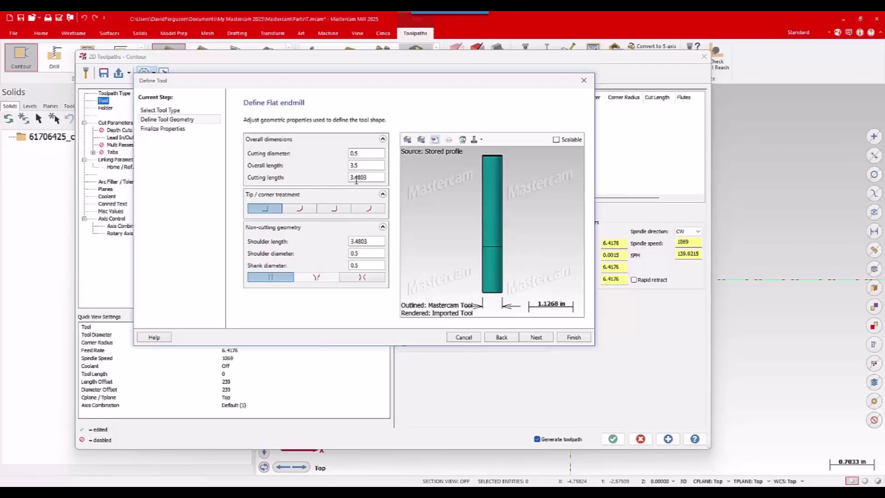
Set the end mill's cutting length to 1.5 and its shoulder length to 1.6.
double_click(372, 177)
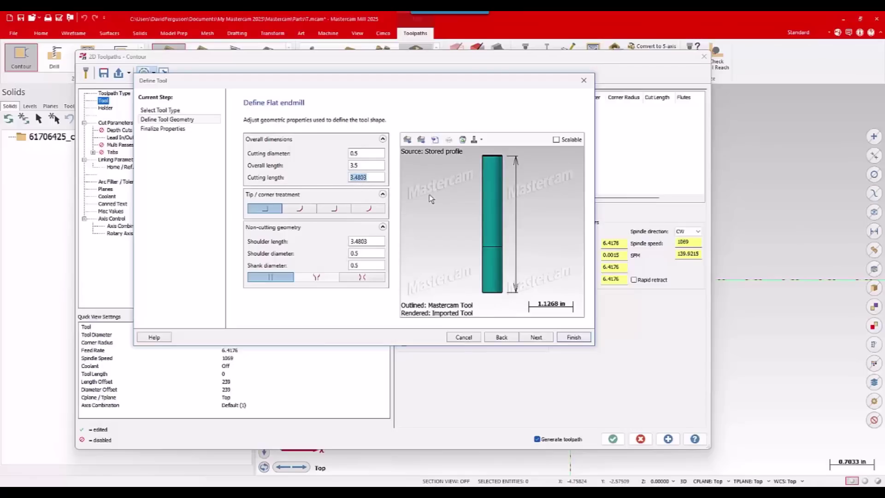
text(1.5)
key(Tab)
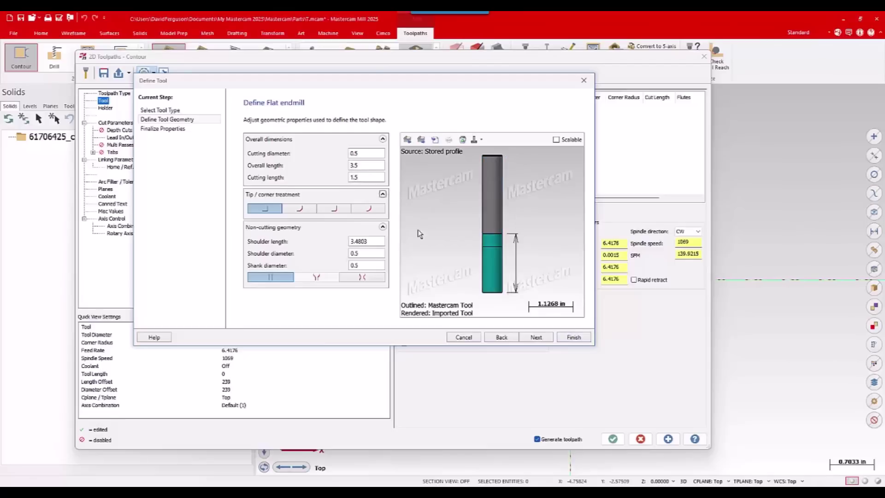
double_click(354, 243)
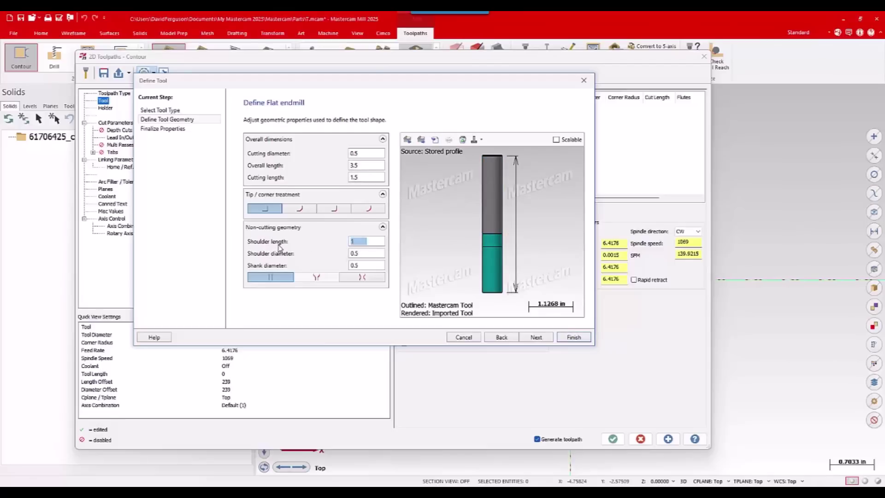
text(1.6)
key(Tab)
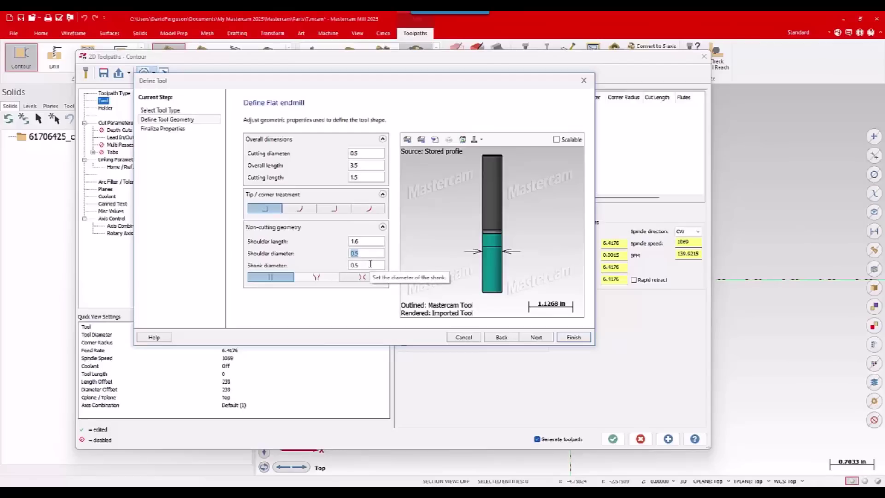
In the tool's final properties, set the tool number, length offset and diameter offset to 10.
click(162, 129)
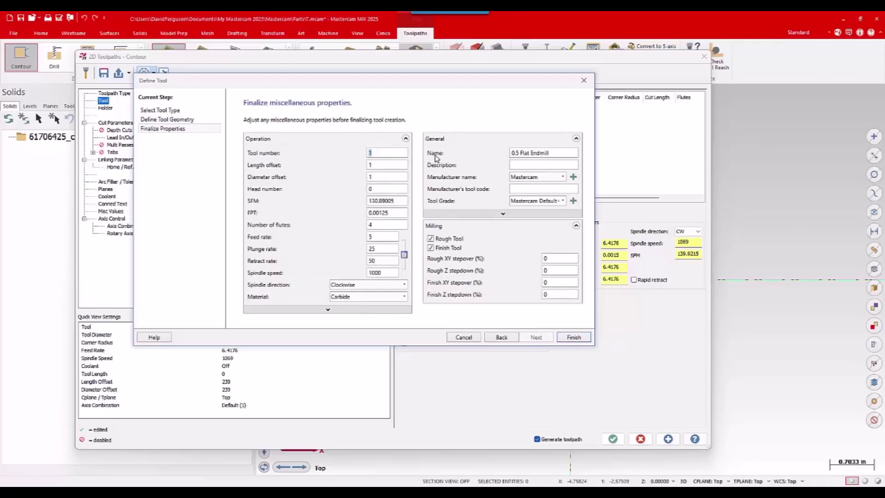
text(10)
key(Tab)
text(10)
key(Tab)
text(10)
key(Tab)
Set the end mill to 5 flutes, a spindle speed of 6500 and a feed per tooth of 0.003.
key(Tab)
key(Tab)
text(5)
key(Tab)
key(Tab)
key(Tab)
key(Tab)
text(6500)
click(388, 212)
text(0.003)
key(Tab)
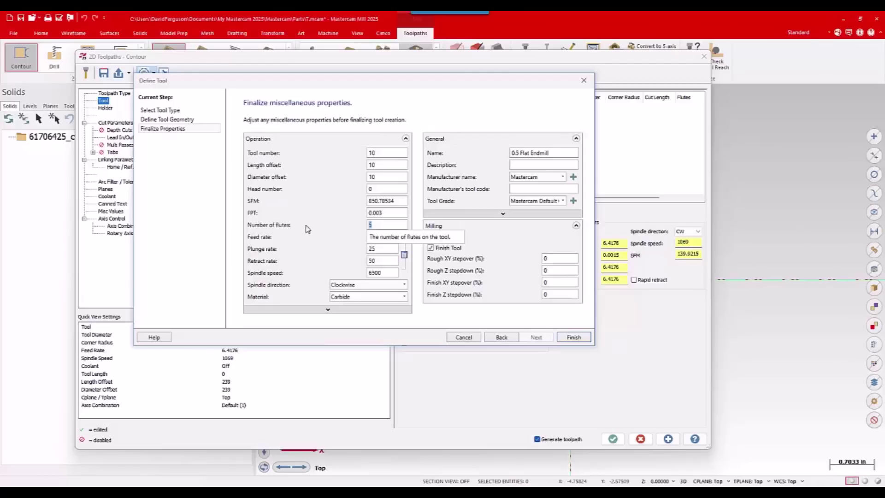
click(379, 225)
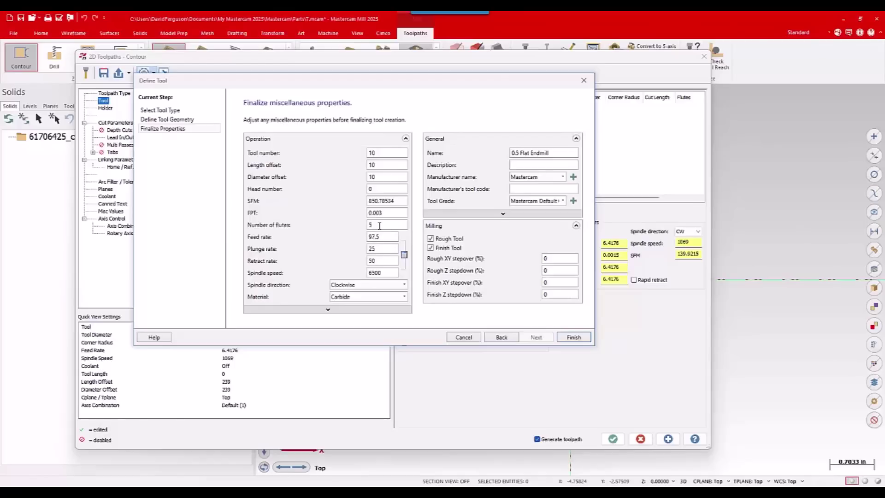
Set the flood coolant for the end mill in its custom coolant settings.
click(327, 312)
click(265, 296)
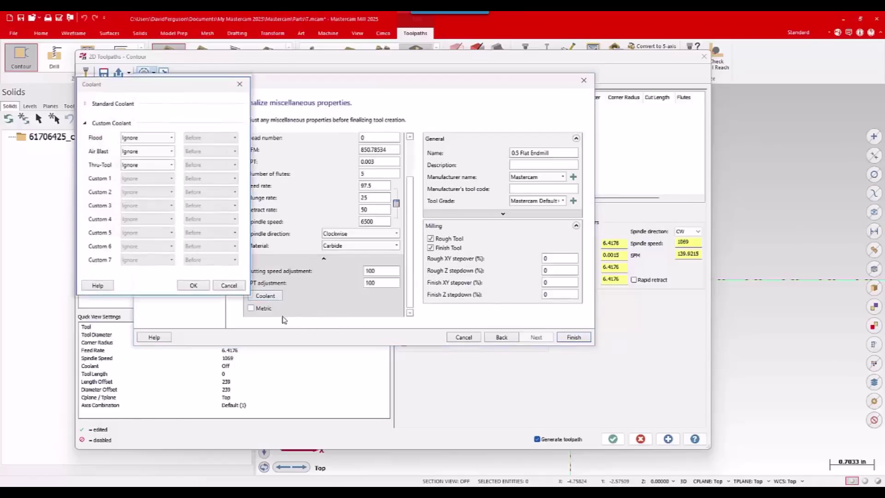
click(171, 137)
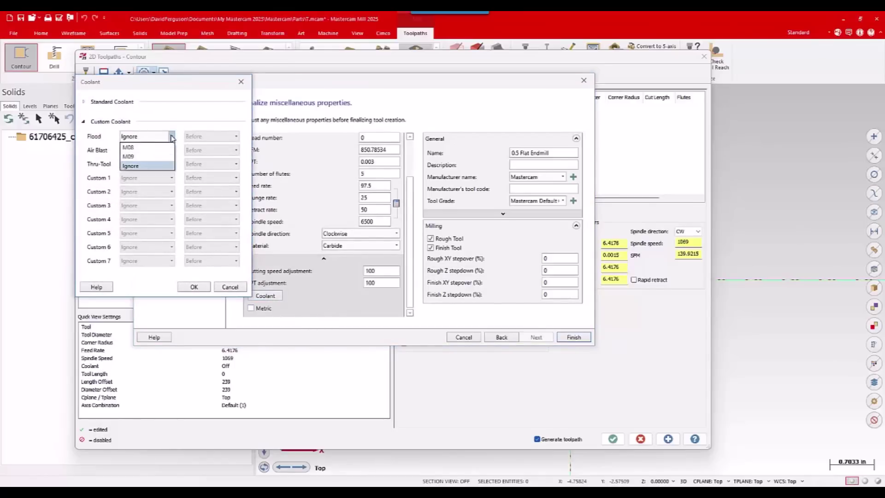
click(152, 153)
click(194, 287)
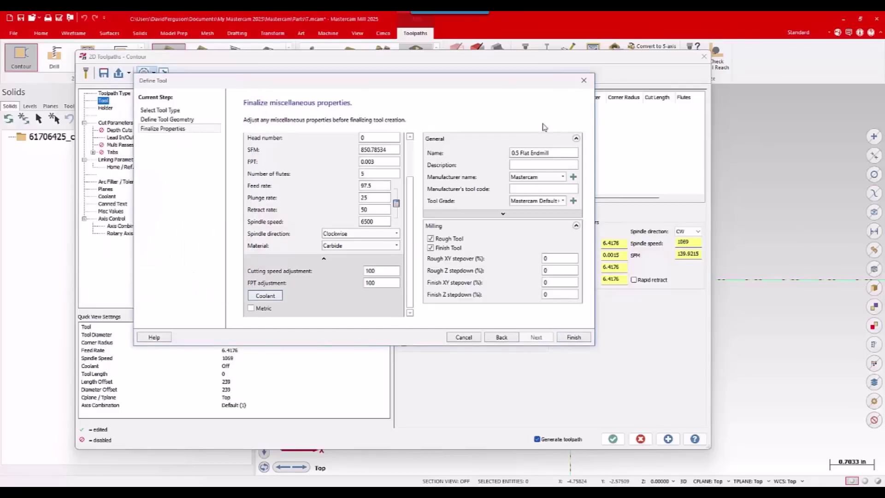
Copy ".5 KOR5 DA Square End" from the Untitled.txt notes and use it as the tool's name.
drag(506, 84, 488, 92)
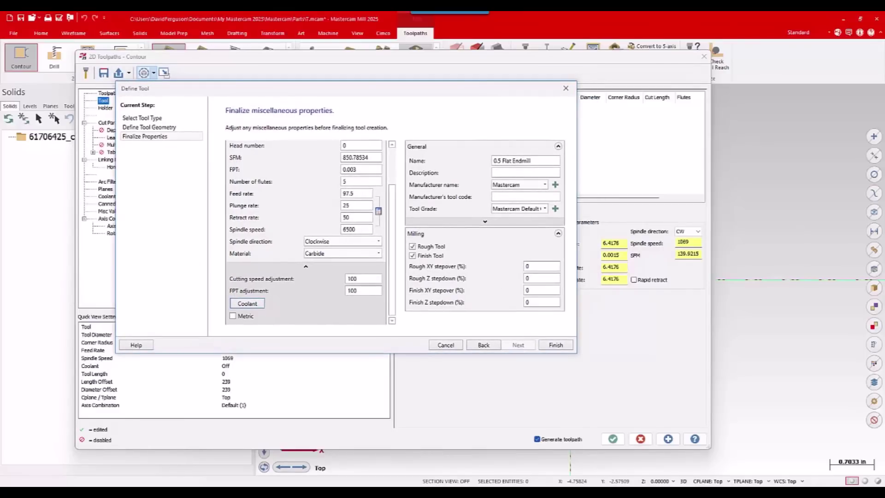
key(alt+Tab)
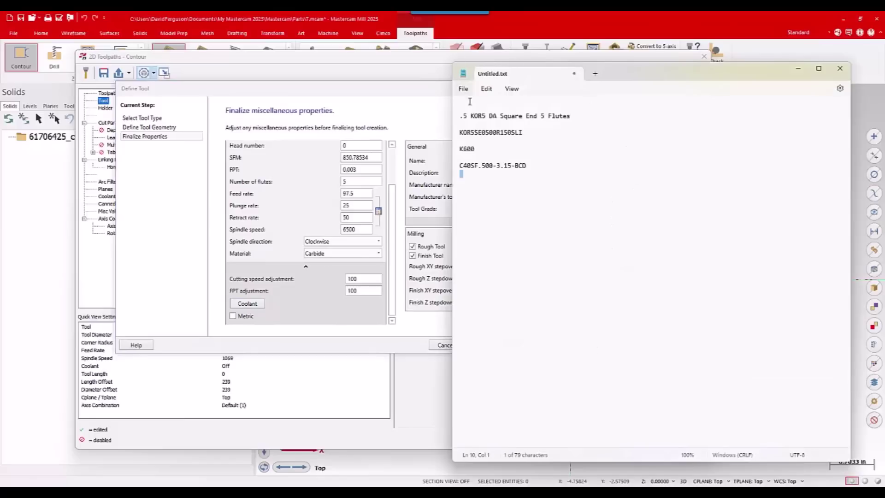
drag(461, 117, 535, 121)
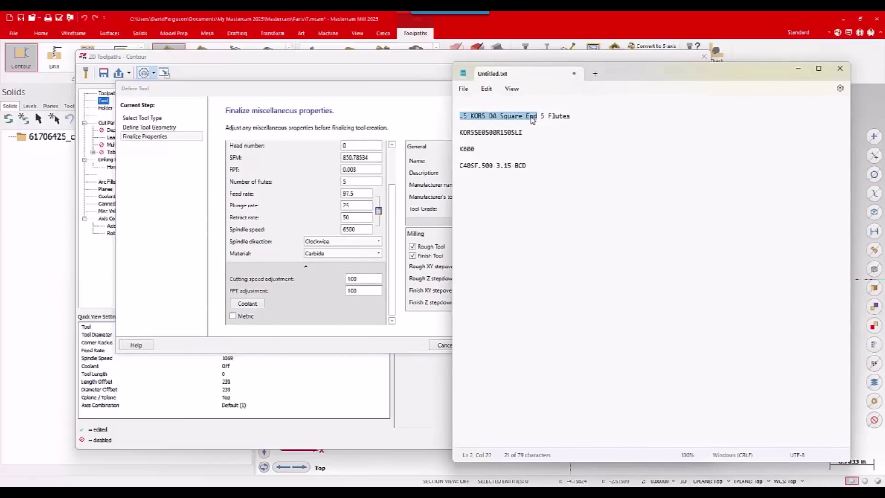
right_click(535, 121)
click(555, 165)
click(449, 119)
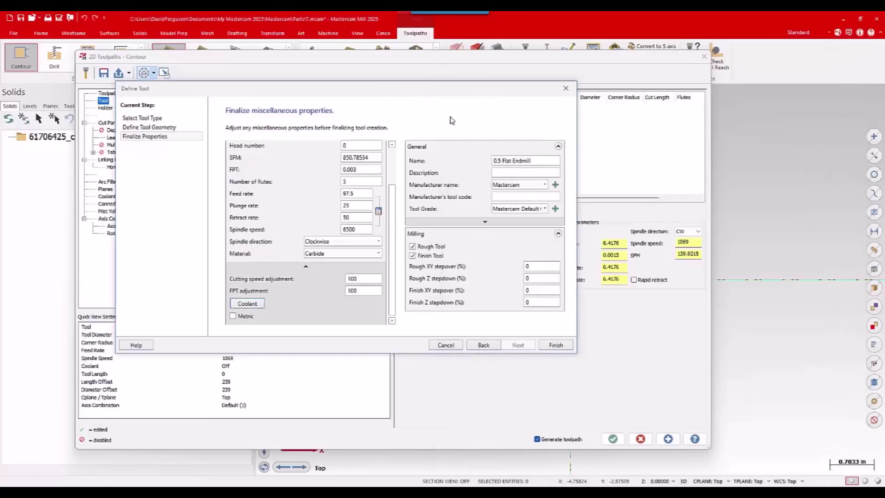
drag(537, 163, 412, 166)
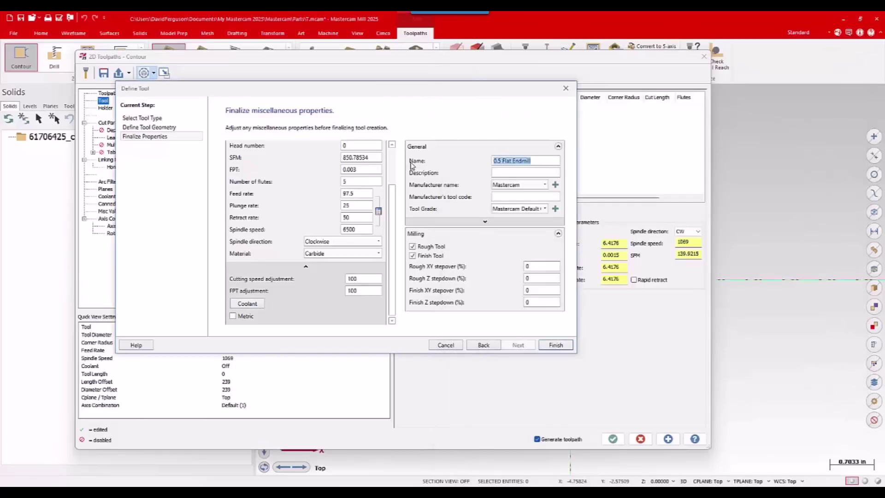
key(ctrl+v)
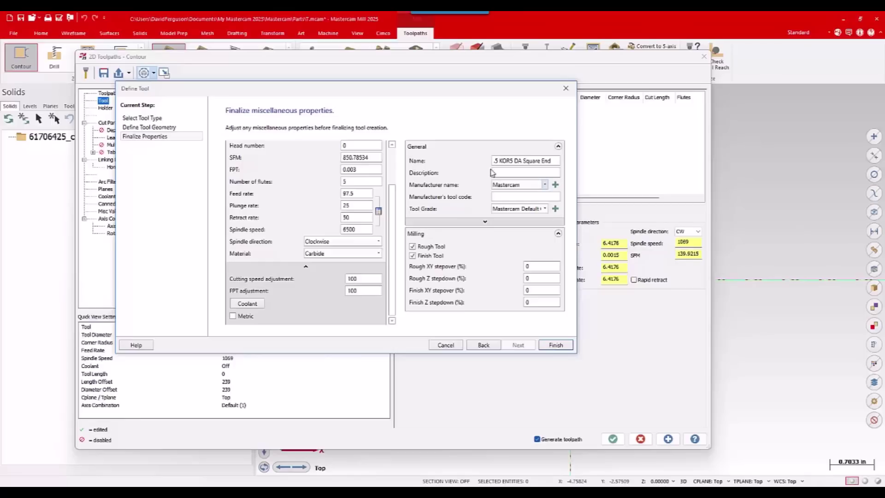
Choose Kennametal as the tool's manufacturer.
click(545, 185)
scroll(521, 220, up, 8)
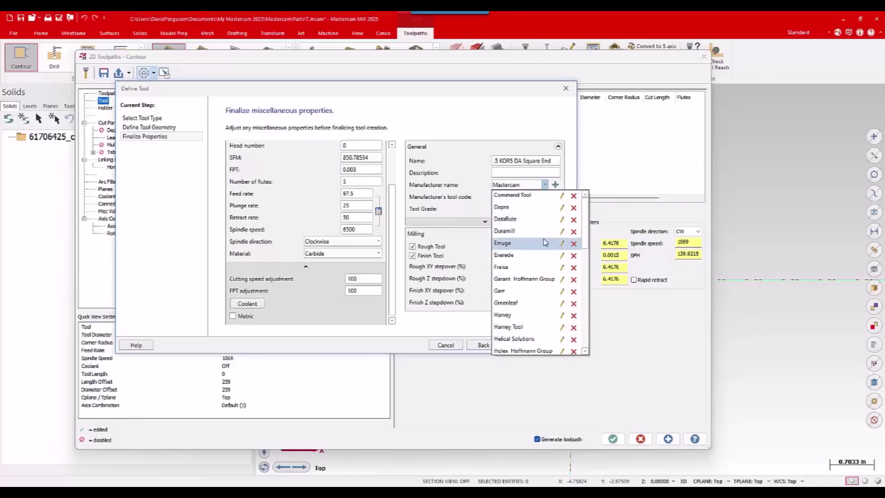
scroll(542, 246, down, 3)
click(525, 295)
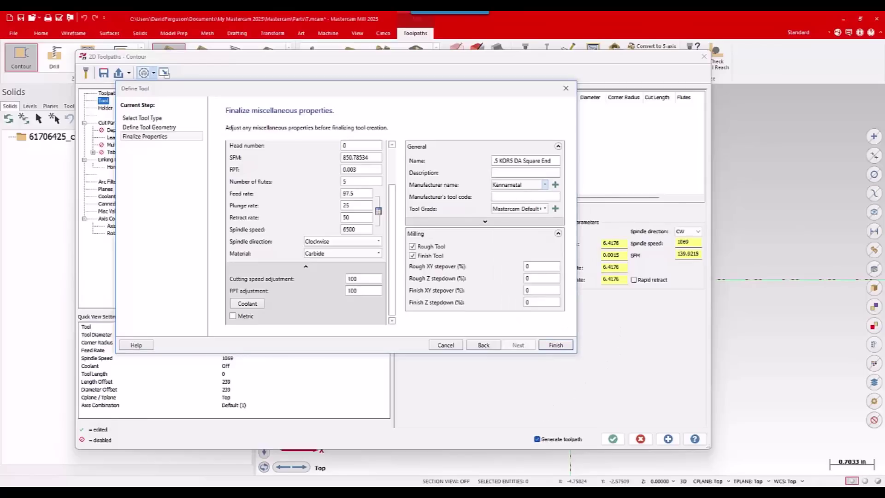
Copy KOR5SE0500R150SLI from the notes into the manufacturer's tool code, and expand the additional general properties.
key(alt+Tab)
click(540, 151)
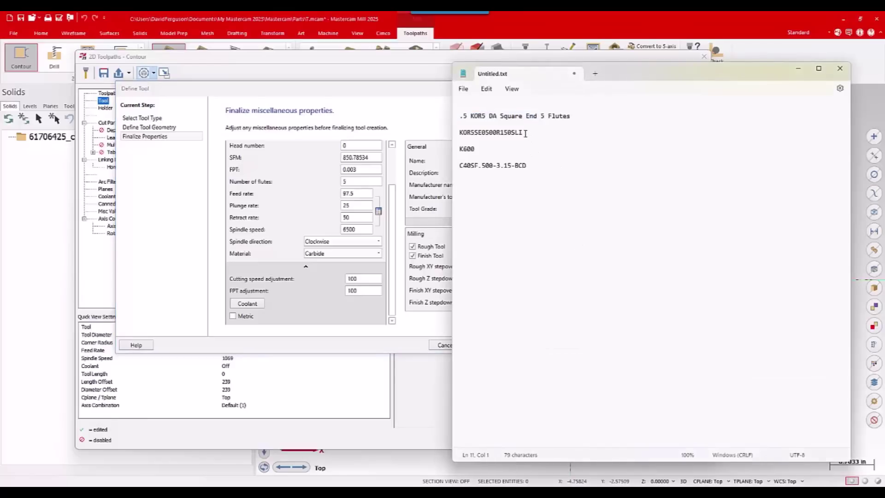
drag(523, 132, 457, 134)
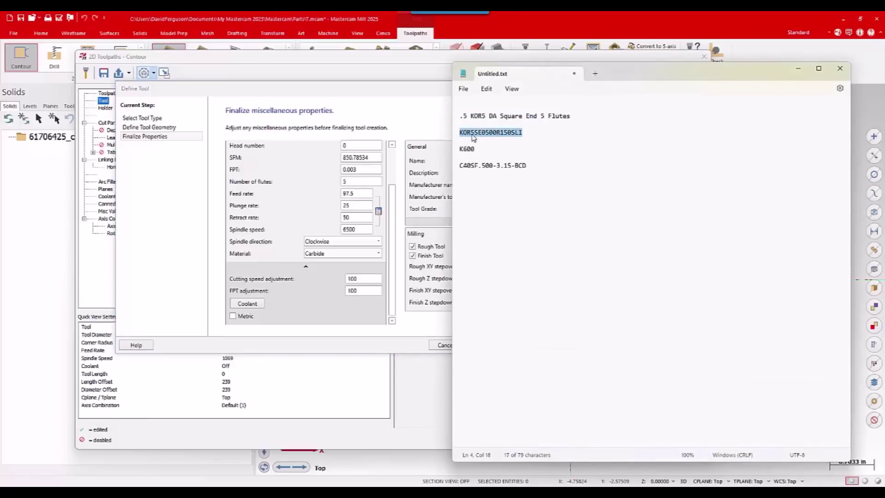
right_click(473, 136)
click(526, 182)
click(396, 103)
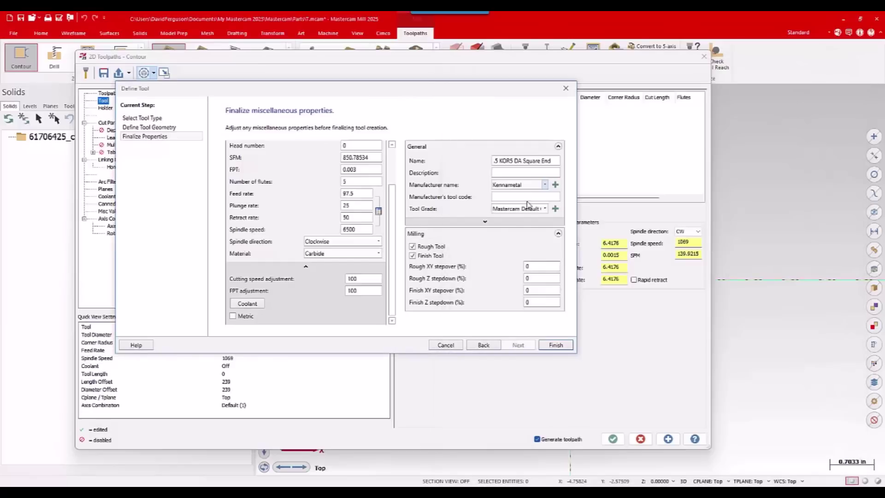
click(525, 195)
key(ctrl+v)
click(486, 223)
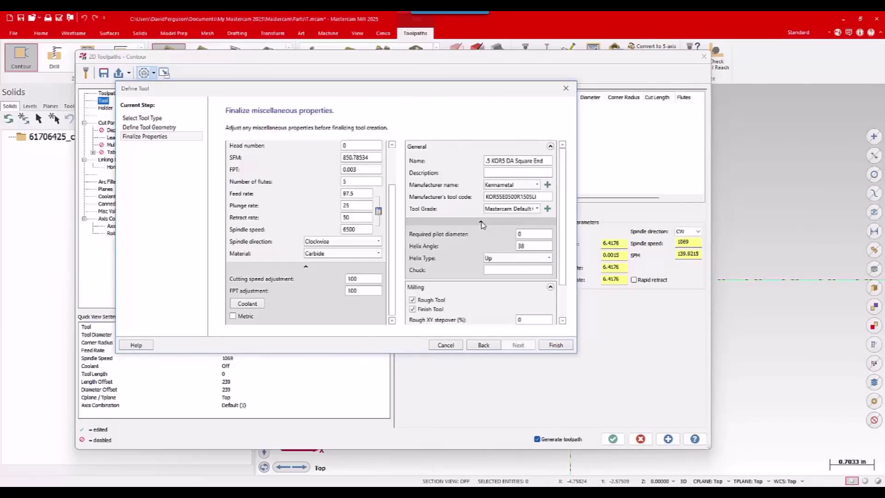
Restrict the end mill to roughing only, set its rough XY stepover to 7%, and finish the tool definition.
click(482, 223)
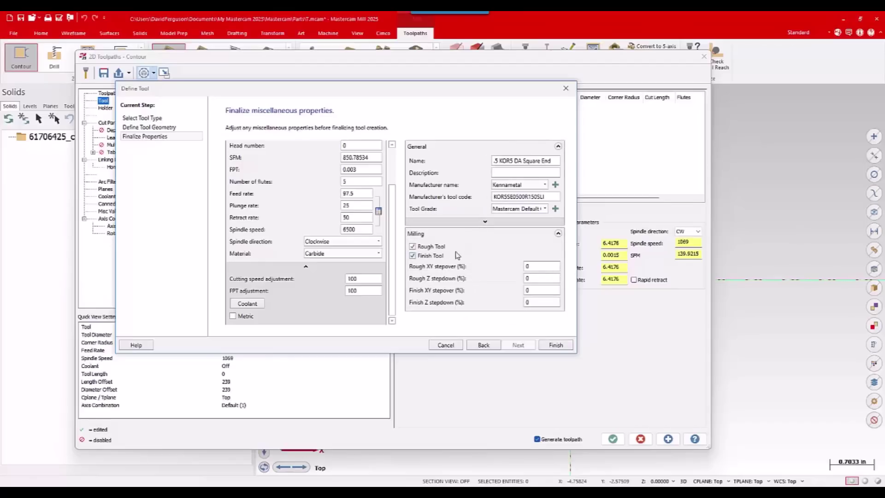
click(413, 255)
click(530, 267)
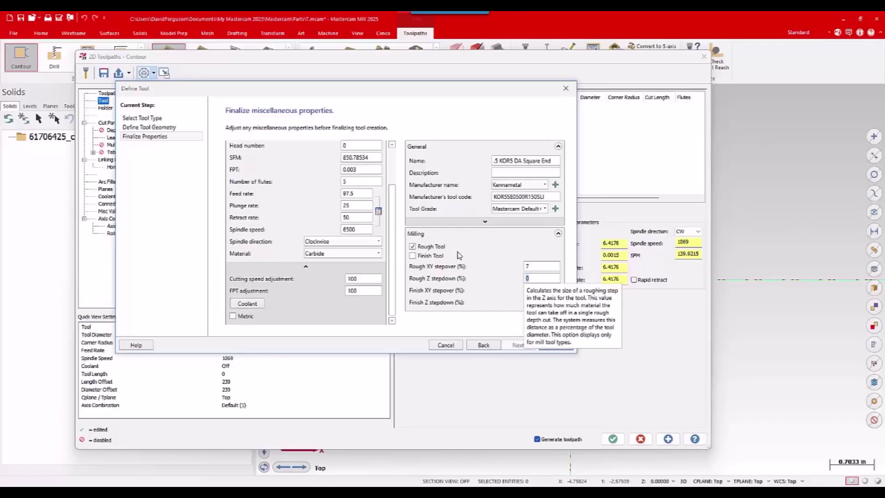
click(534, 266)
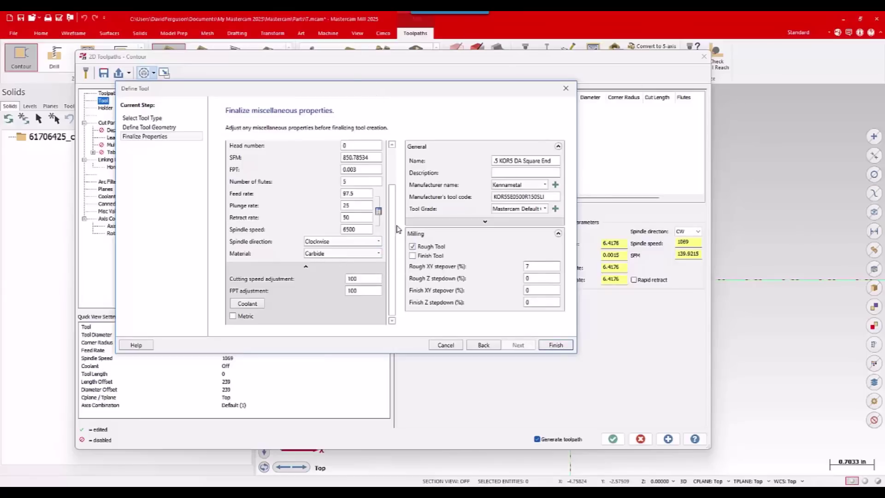
scroll(392, 184, up, 3)
scroll(392, 185, down, 3)
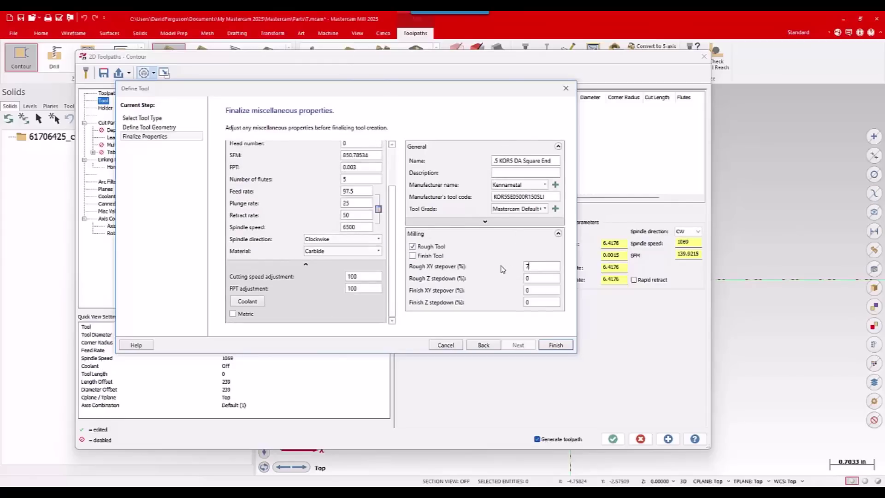
click(564, 350)
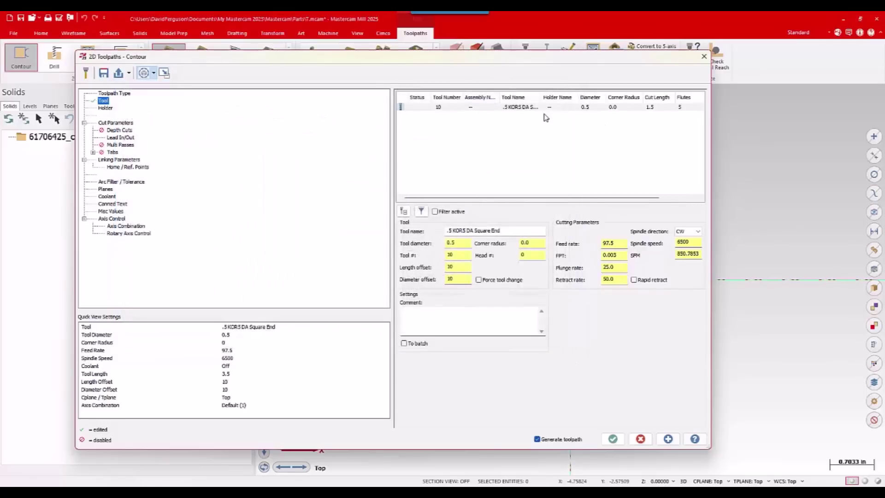
Create a new holder for the tool and import its geometry from PREP 04-0046_3D Model.stp.
click(106, 109)
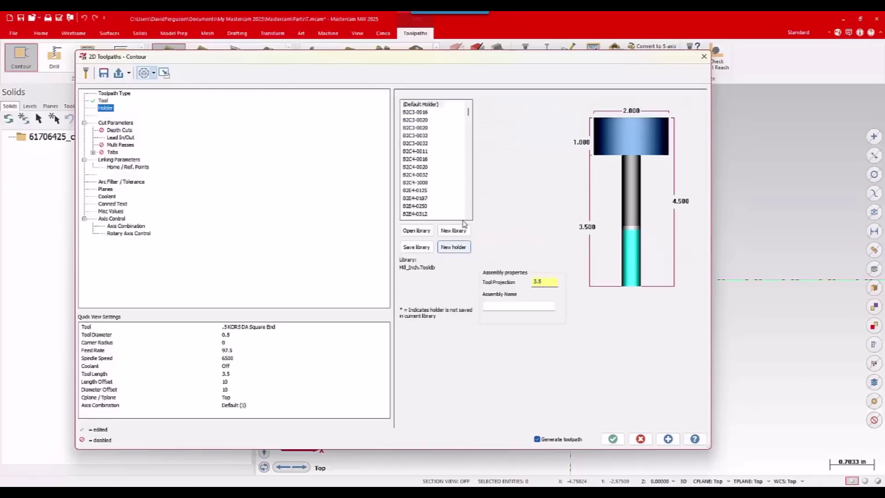
click(453, 248)
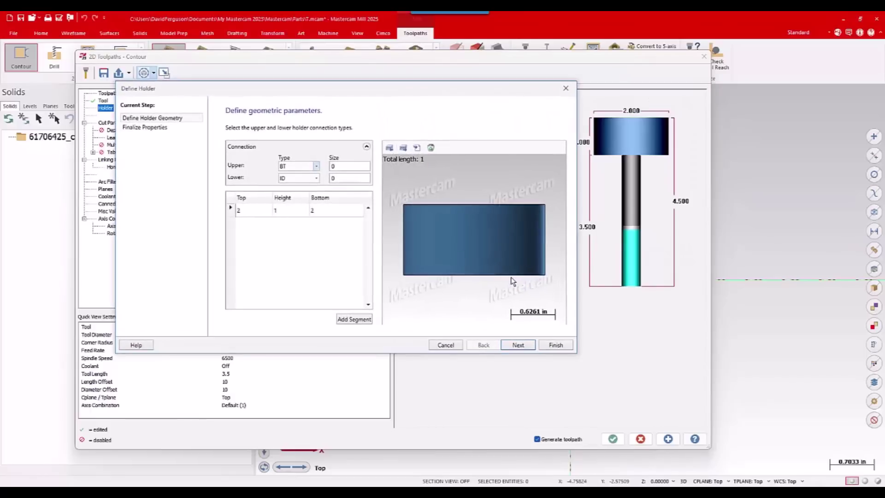
click(418, 147)
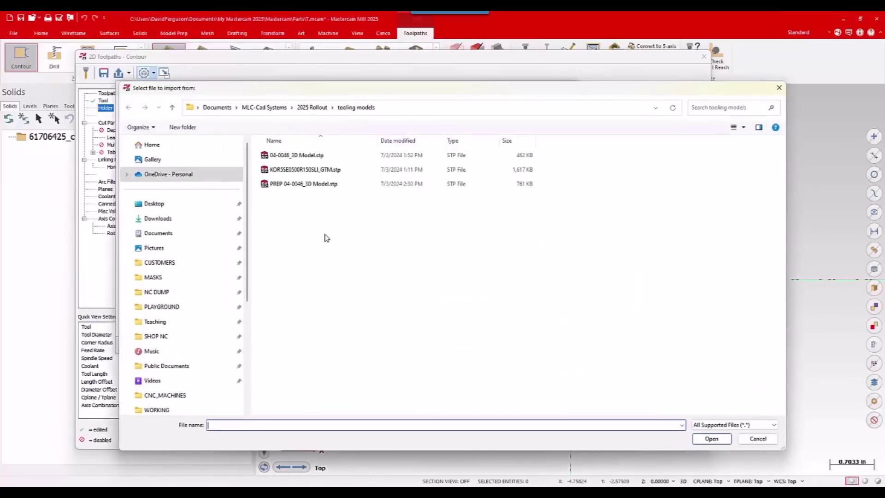
click(318, 185)
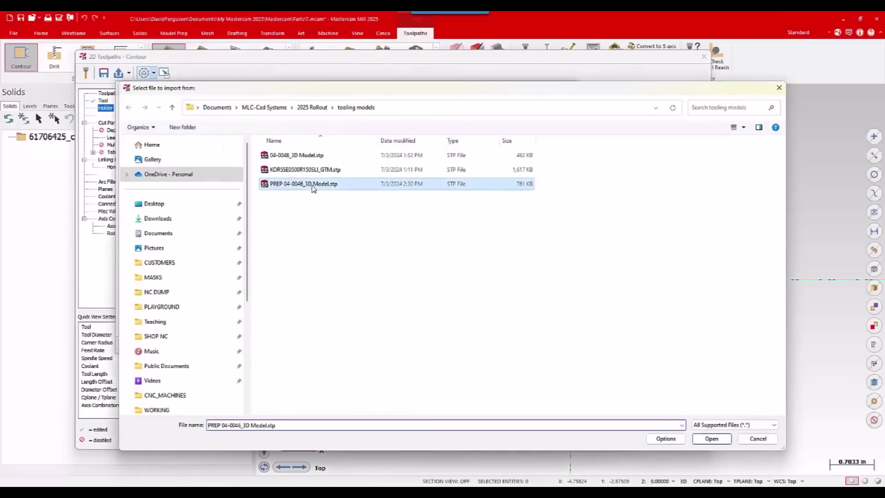
click(704, 440)
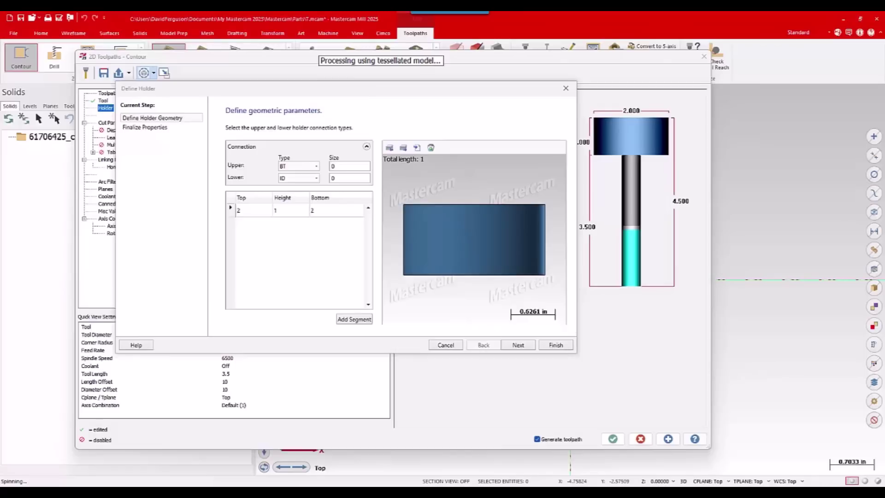
Copy C40SF.500-3.15-BCD from the Untitled.txt notes and use it as the holder's name.
click(576, 424)
click(521, 215)
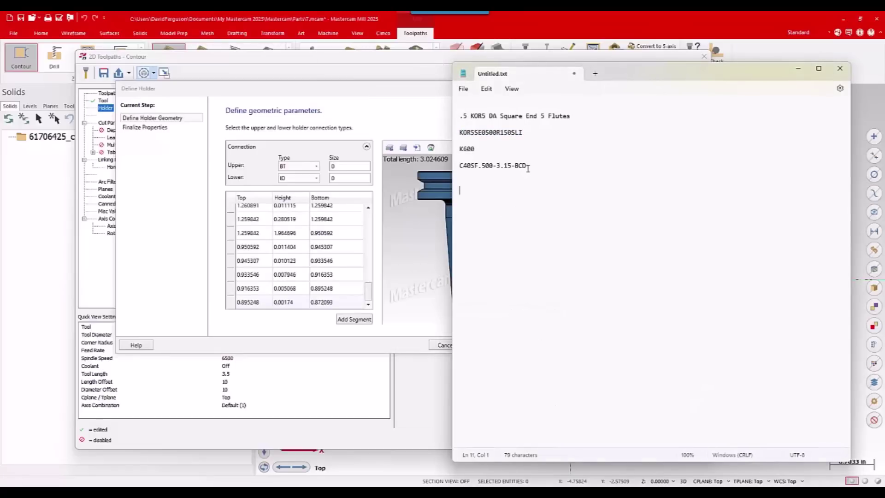
drag(529, 167, 461, 168)
right_click(465, 168)
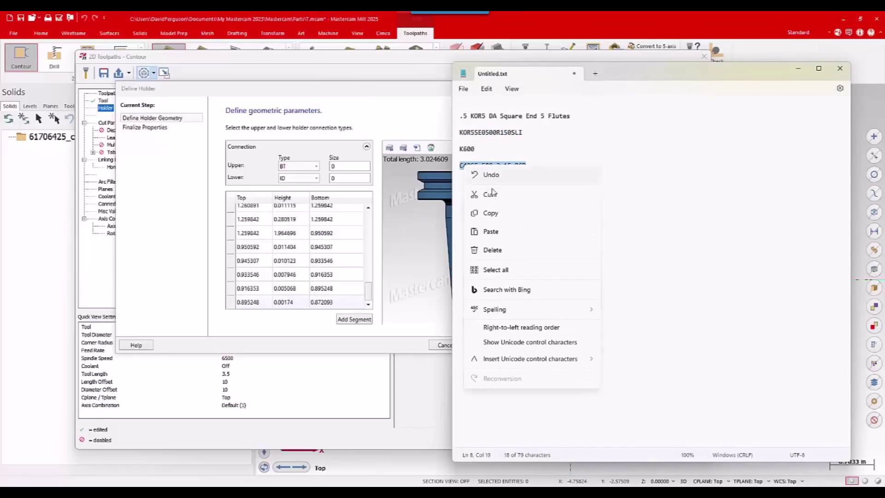
click(500, 212)
click(799, 68)
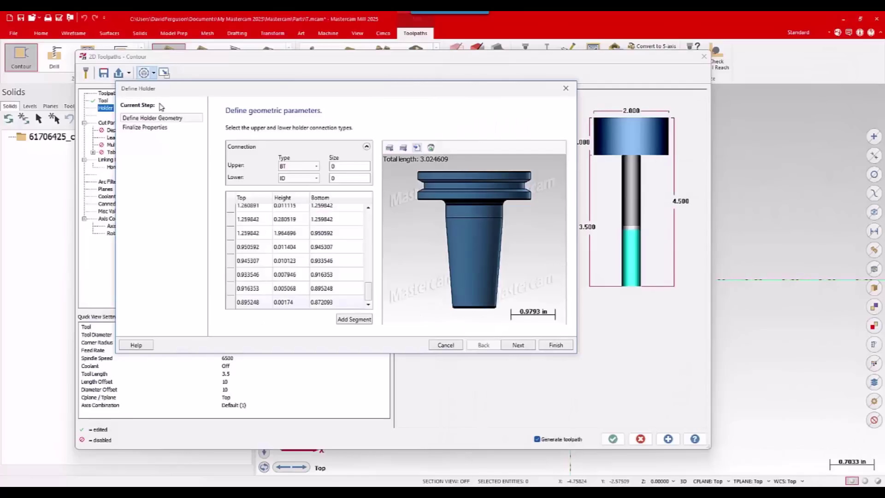
click(145, 129)
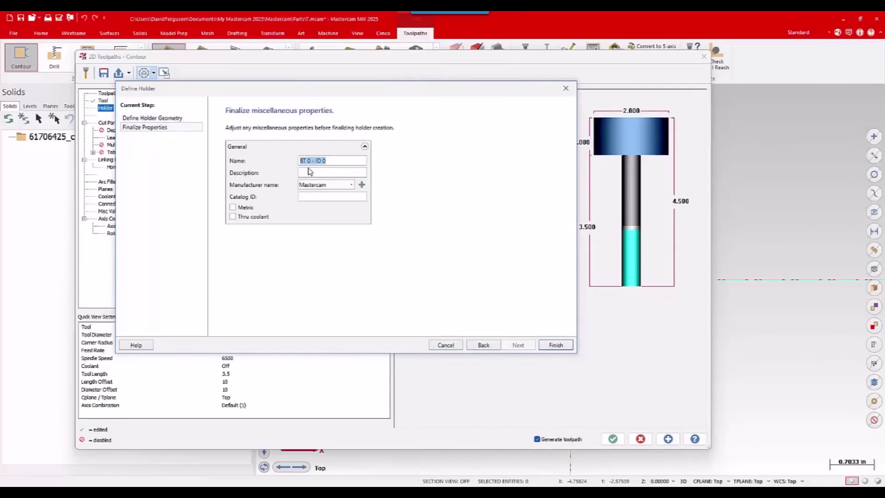
key(ctrl+v)
Look through the holder manufacturers, enter "Haas .5 SF" as the holder's description, and finish the holder definition.
click(352, 185)
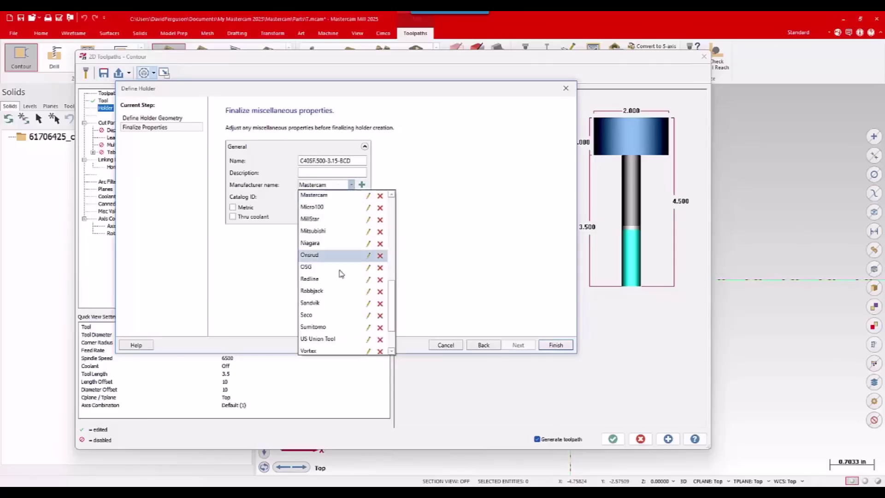
scroll(339, 272, up, 6)
scroll(336, 265, down, 6)
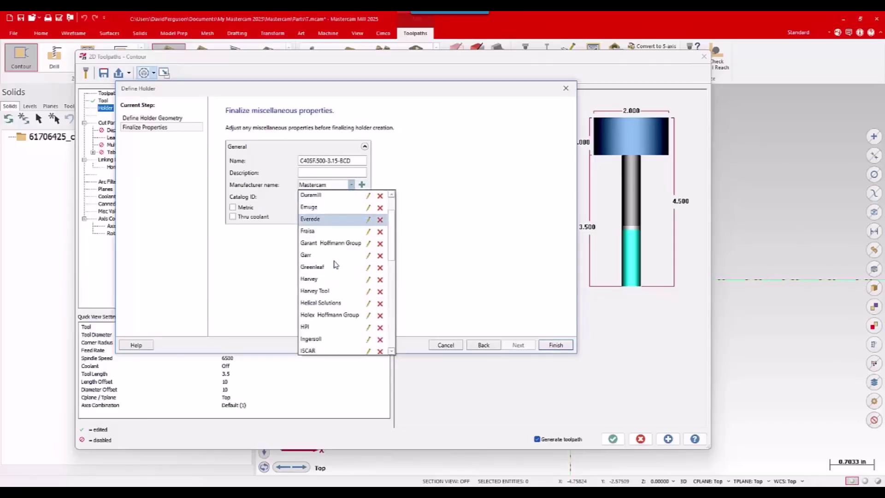
click(433, 250)
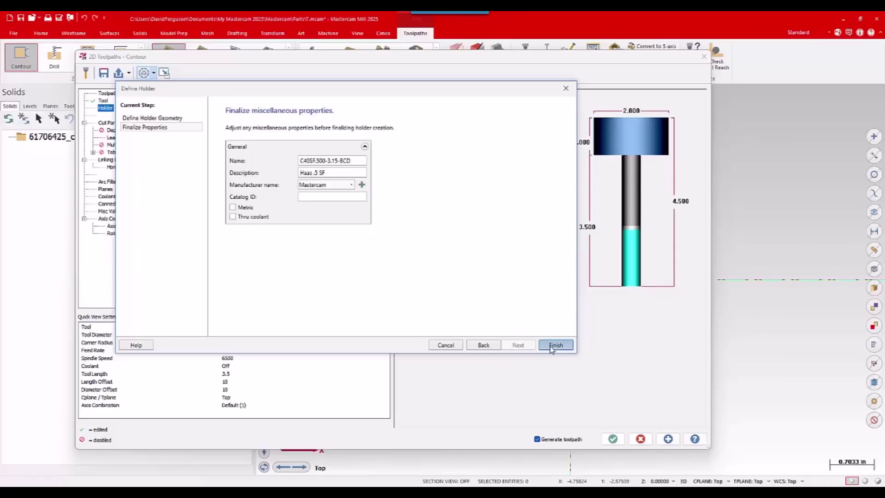
click(556, 346)
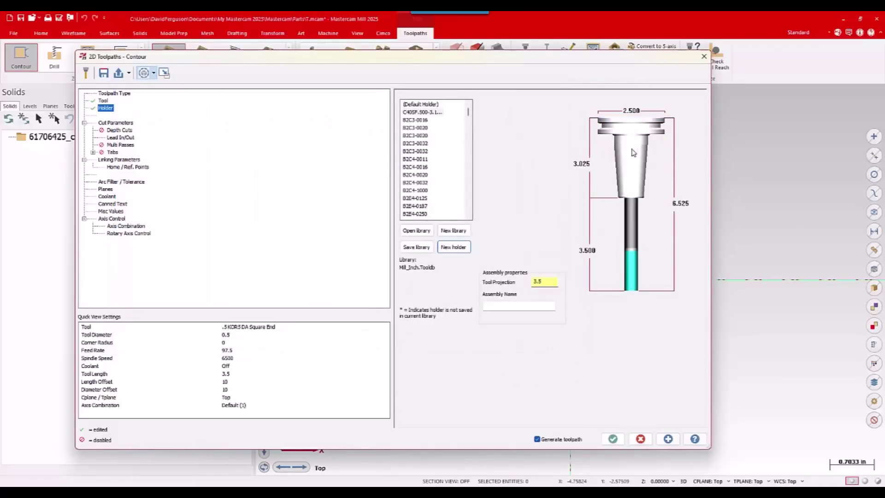
Edit the end mill's projection graphically so it extends 1.6 in from the holder, and accept the change.
click(103, 101)
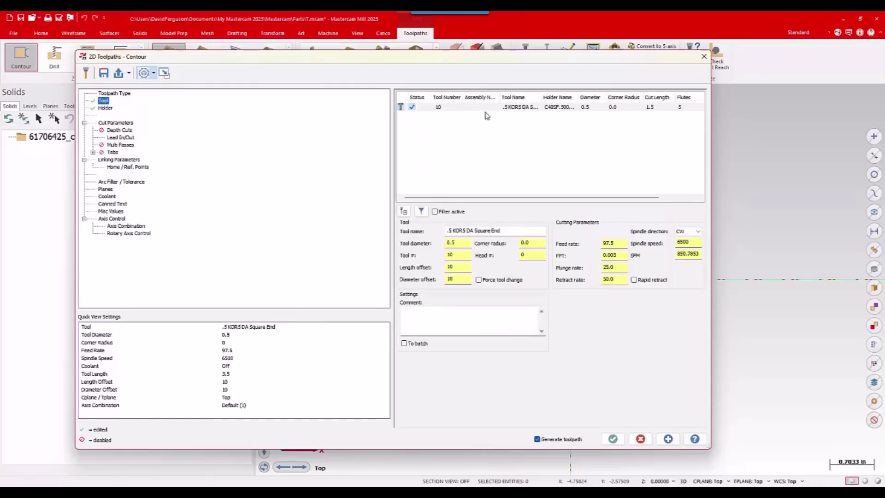
right_click(516, 110)
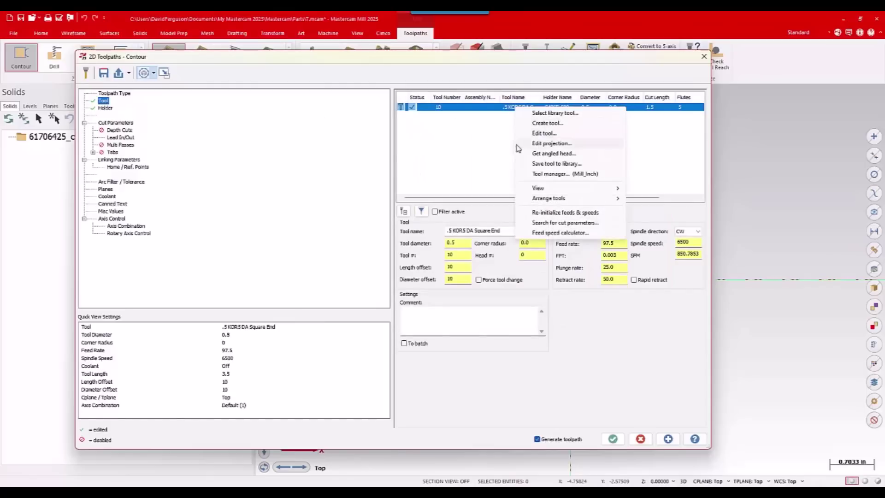
click(583, 144)
scroll(395, 318, down, 2)
middle_drag(395, 318, 411, 288)
click(412, 288)
scroll(411, 288, down, 2)
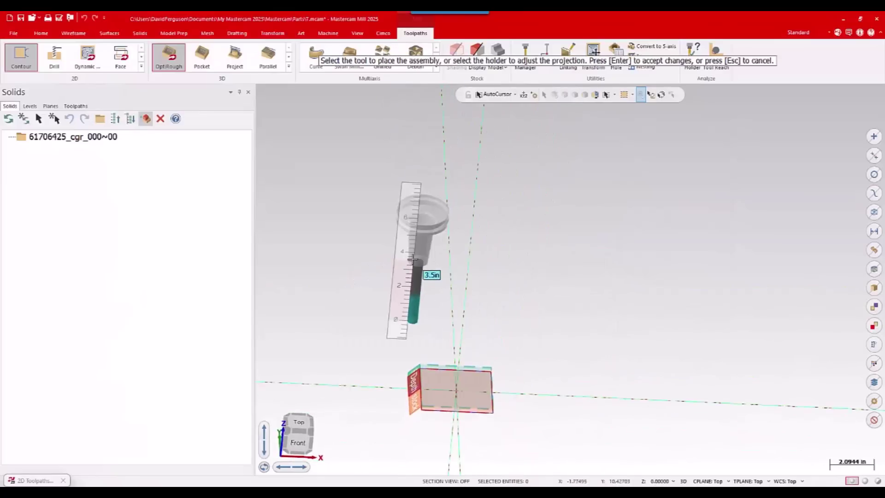
click(422, 217)
click(405, 308)
scroll(459, 286, up, 4)
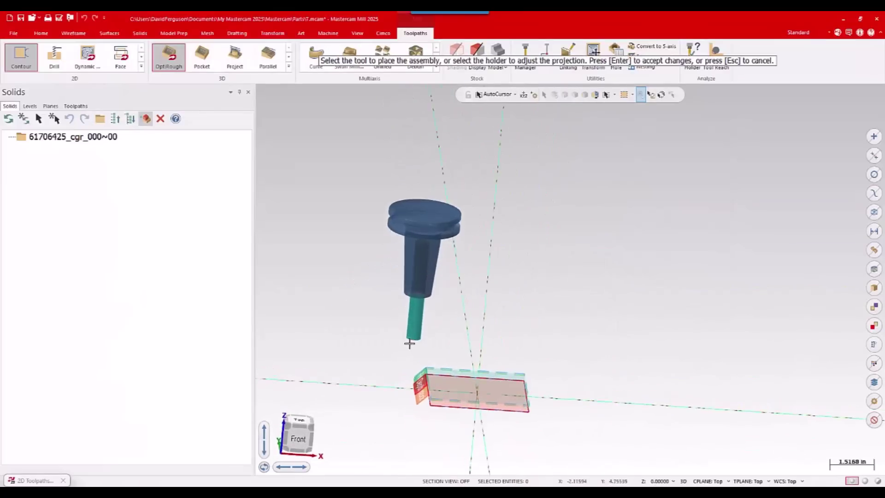
key(Return)
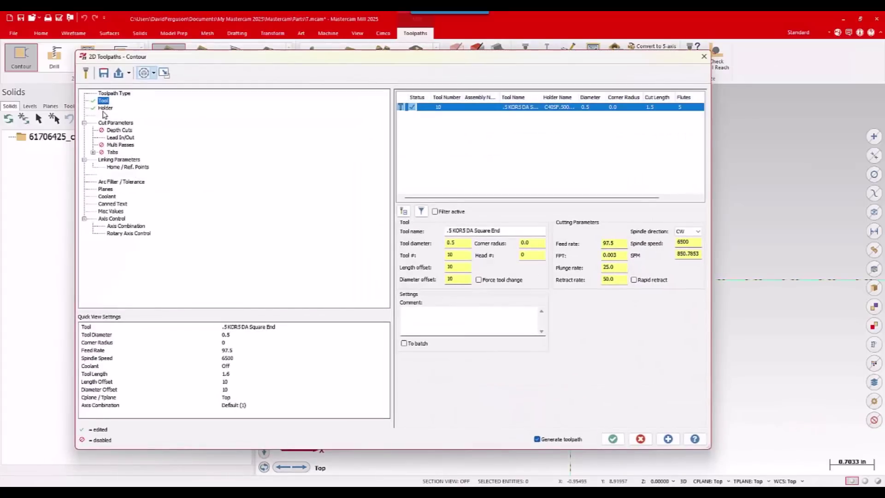
Review the holder assembly and accept the contour parameters to generate the toolpath.
click(104, 108)
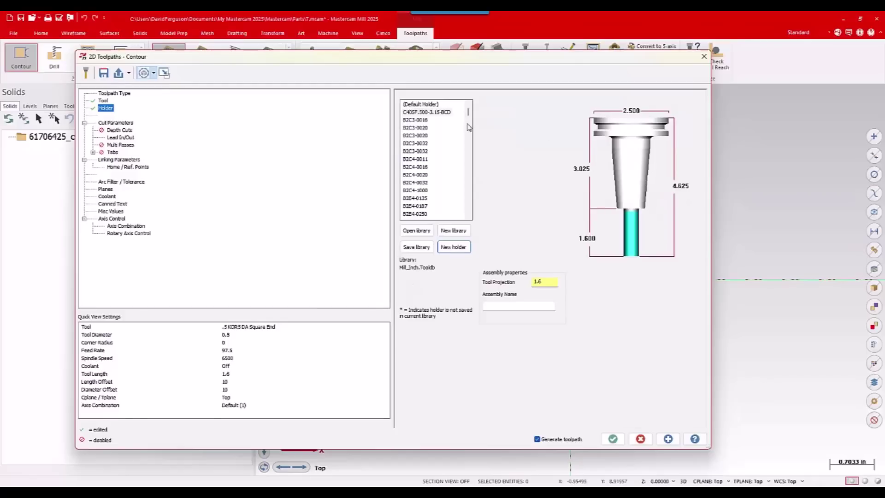
click(103, 100)
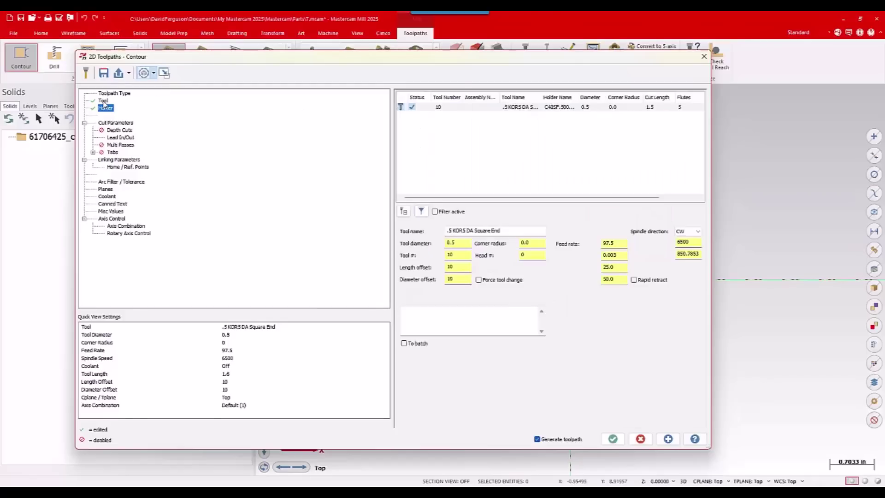
click(613, 440)
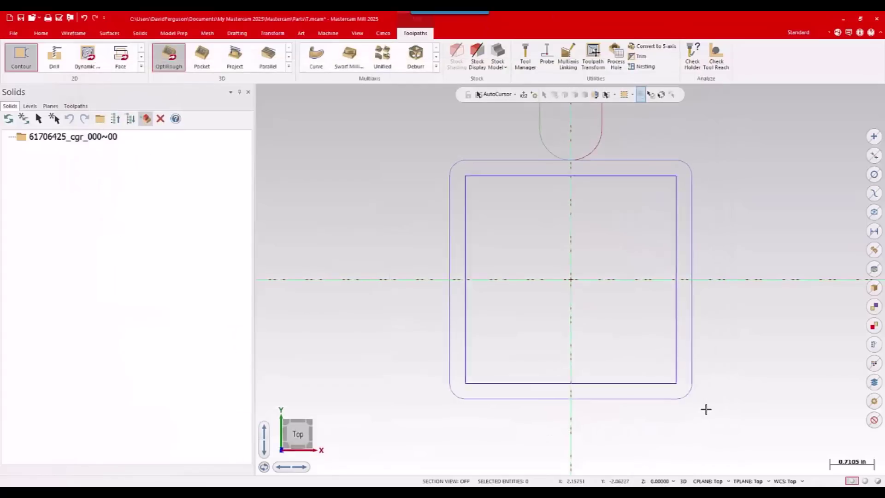
Backplot the contour operation in an isometric view to inspect the tool and holder, and close the backplot.
key(alt+7)
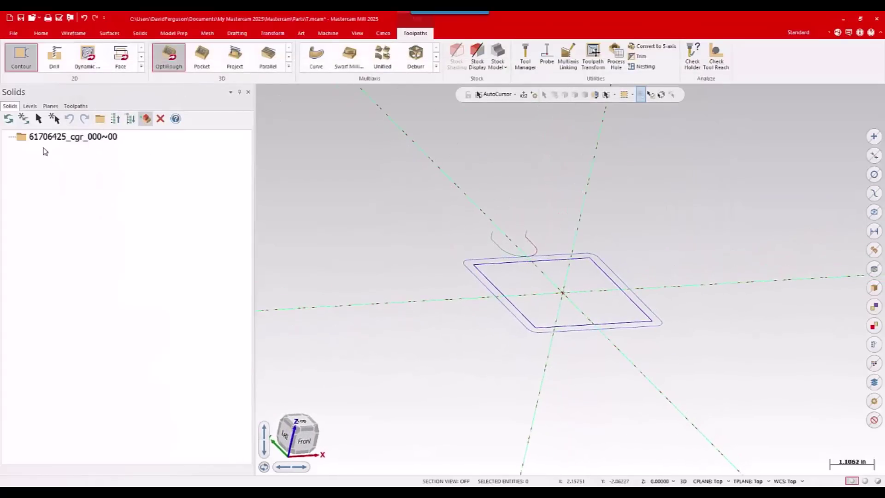
click(76, 106)
key(alt+t)
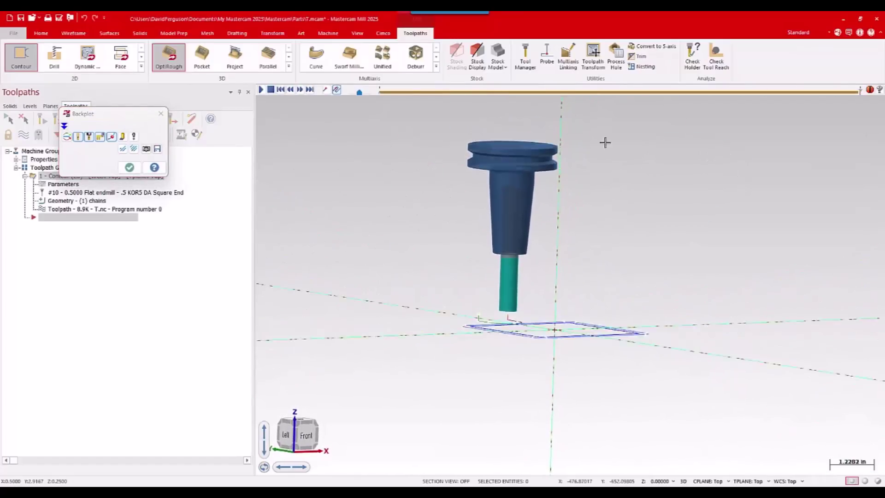
key(Escape)
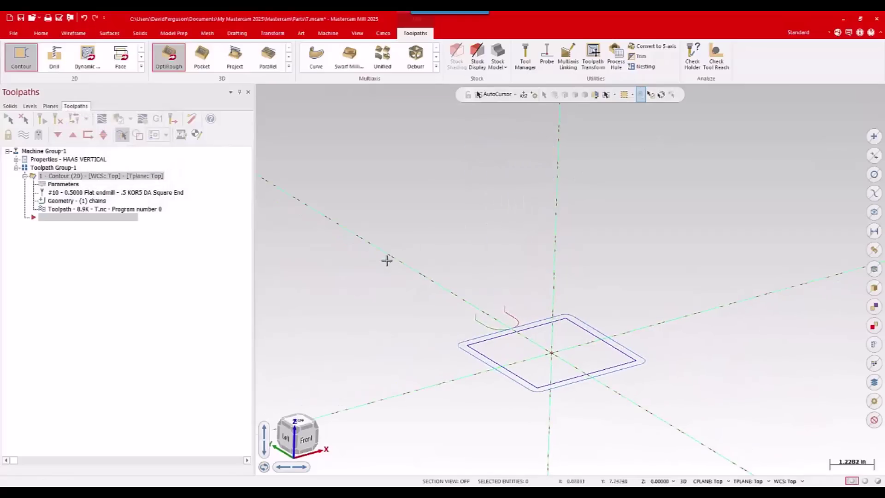
Start saving the 0.5 in end mill's assembly to a library and go to Documents > MLC-Cad Systems > 2025 Rollout.
click(525, 55)
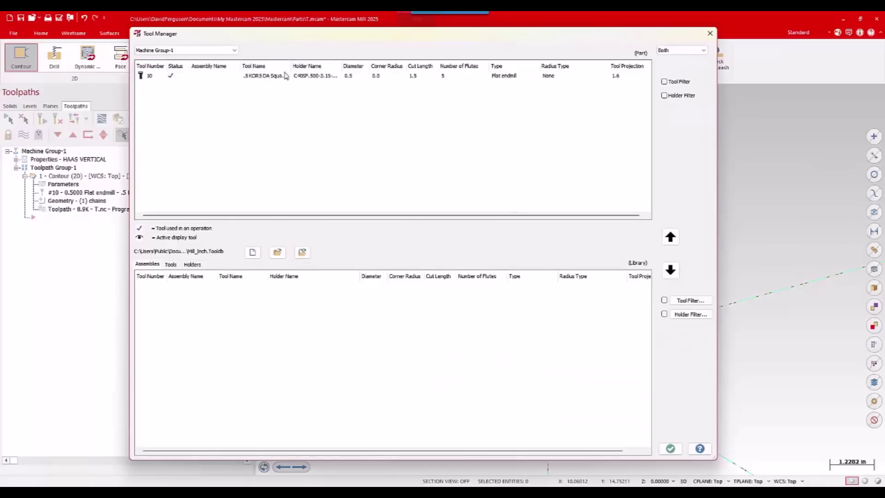
right_click(270, 77)
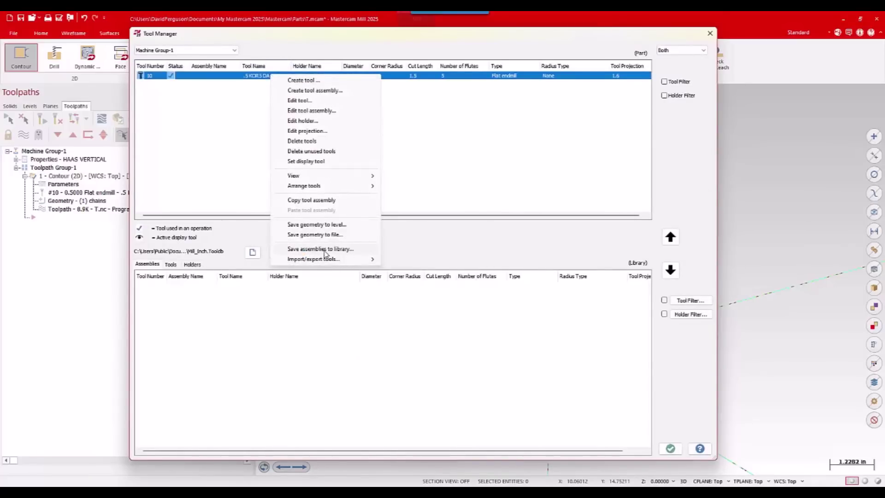
click(323, 249)
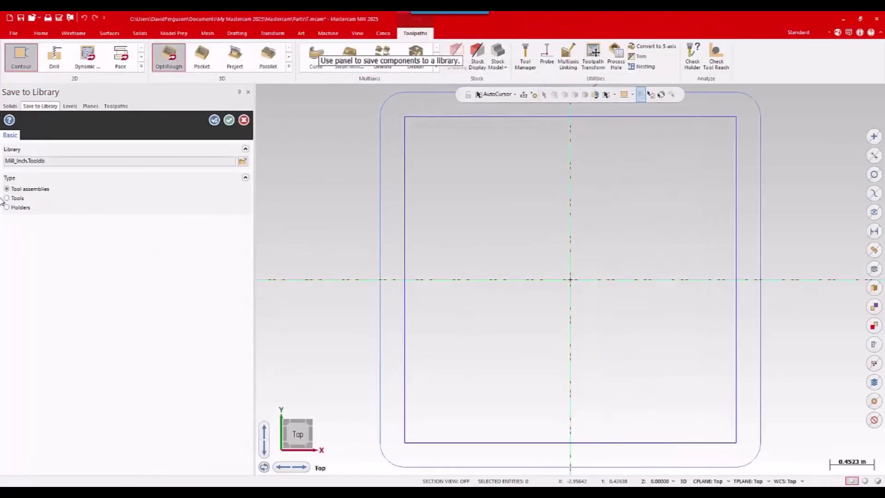
click(243, 161)
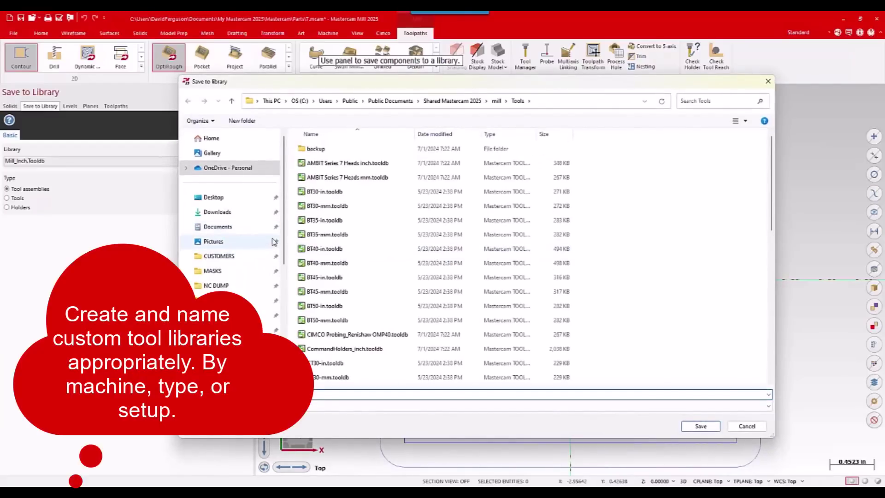
click(221, 228)
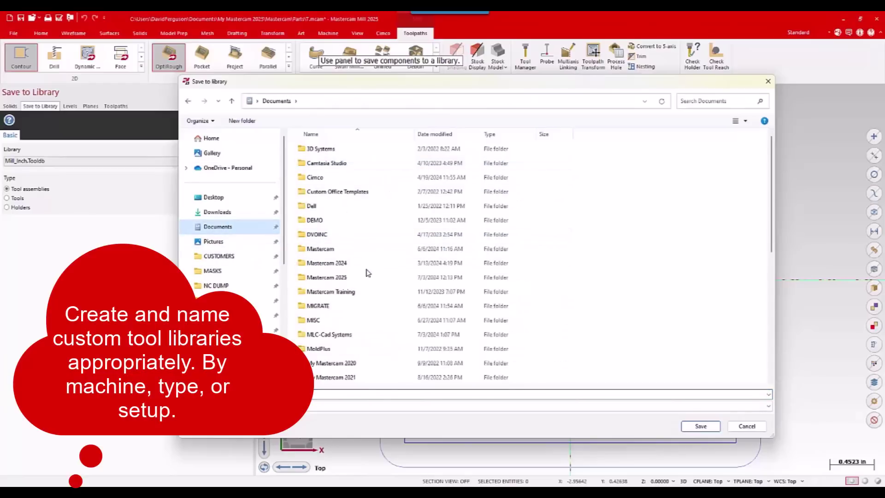
scroll(392, 216, down, 3)
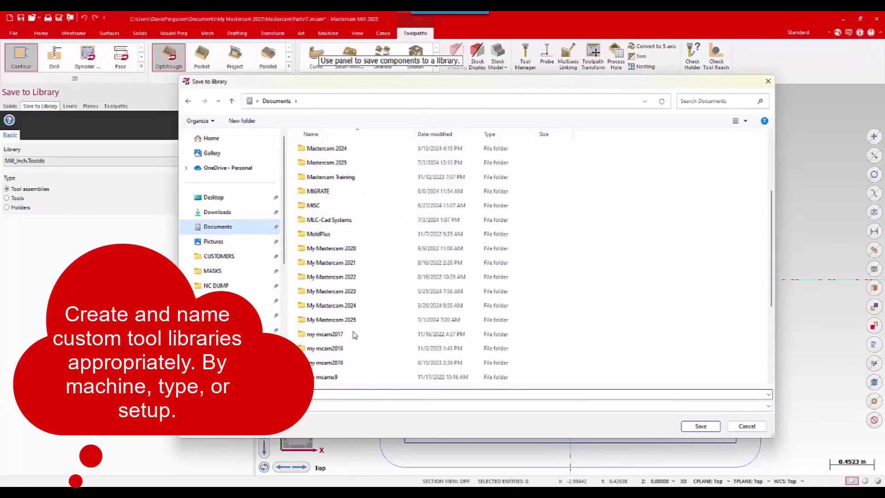
double_click(337, 220)
click(331, 266)
double_click(331, 266)
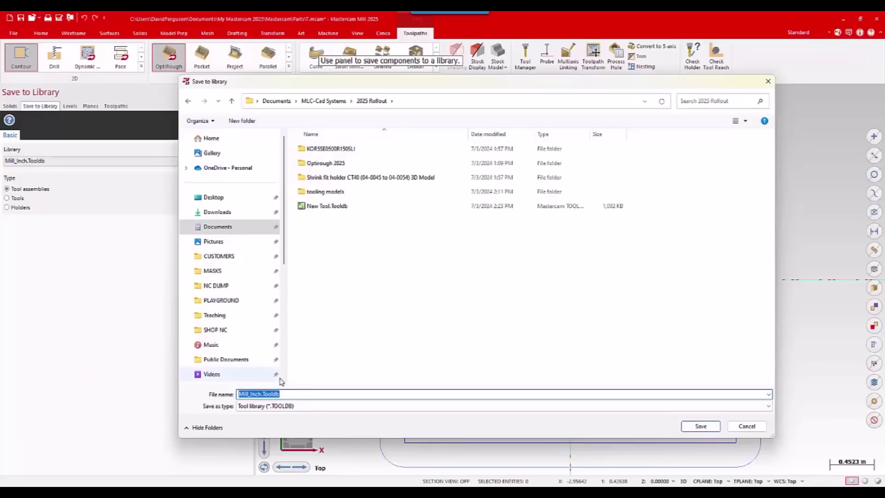
Name the library "Another New Tool", save the tool assembly into it, and close the tool manager.
text(Another New Tool)
click(712, 429)
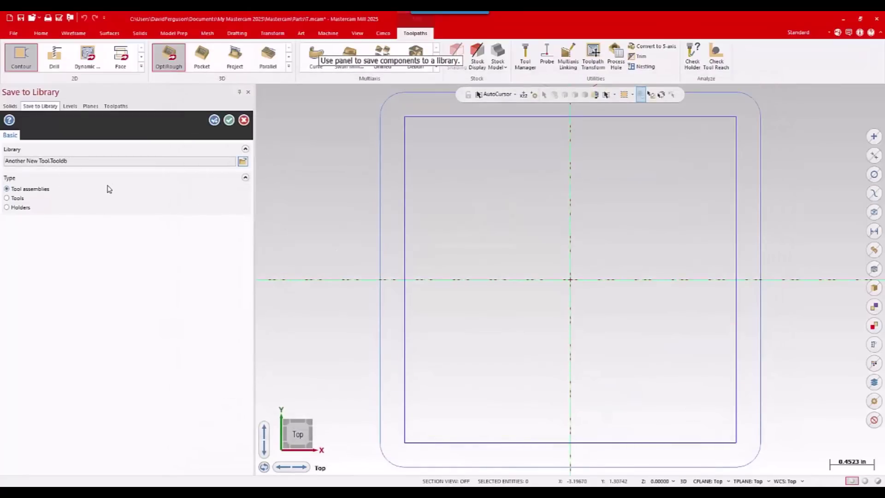
click(229, 120)
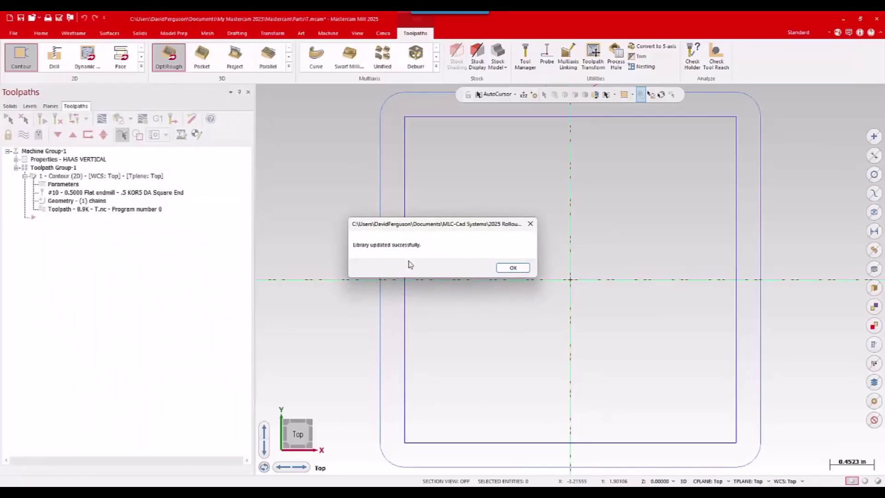
click(519, 270)
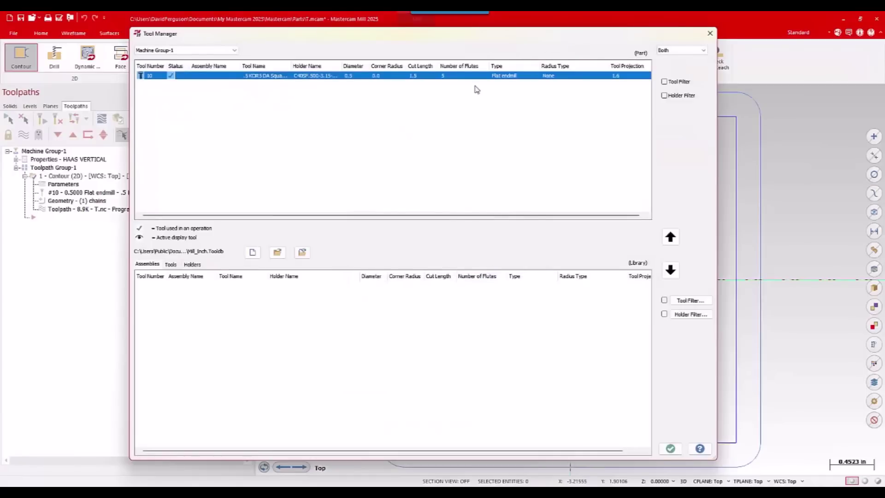
click(670, 449)
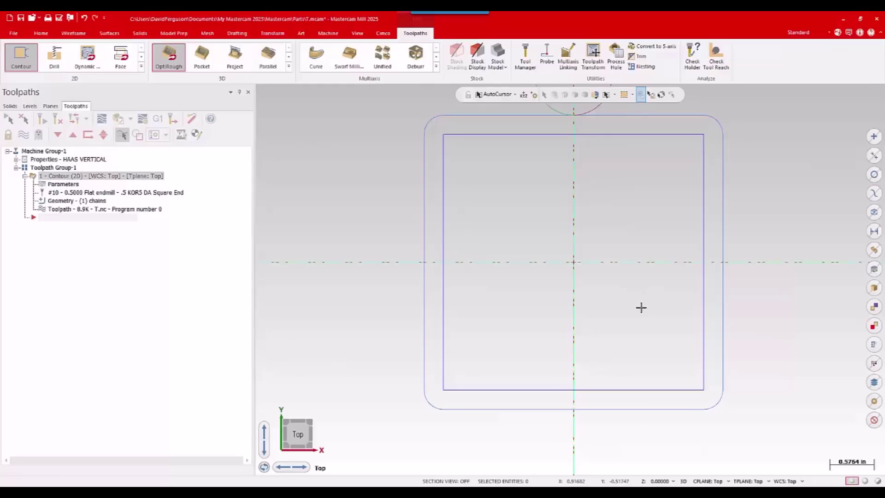
Start a new file without saving the changes to T.mcam, and open Test Part MISC.mcam from the 2025 Rollout folder.
click(10, 19)
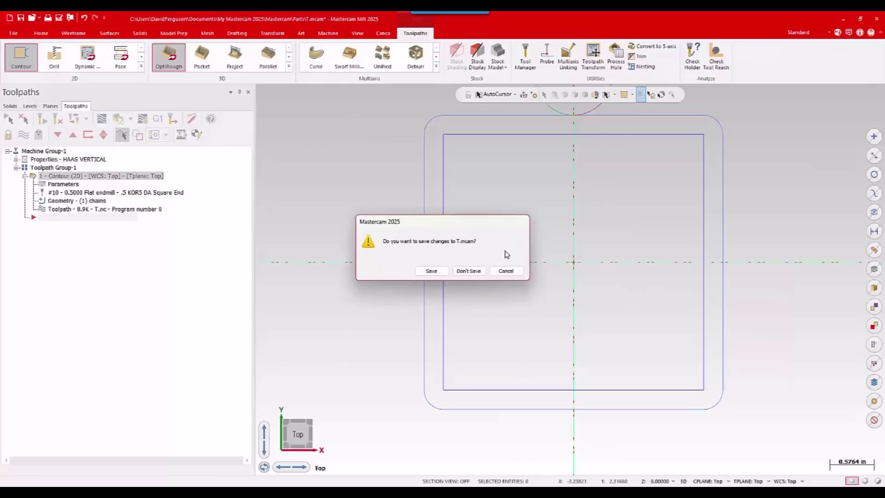
click(469, 272)
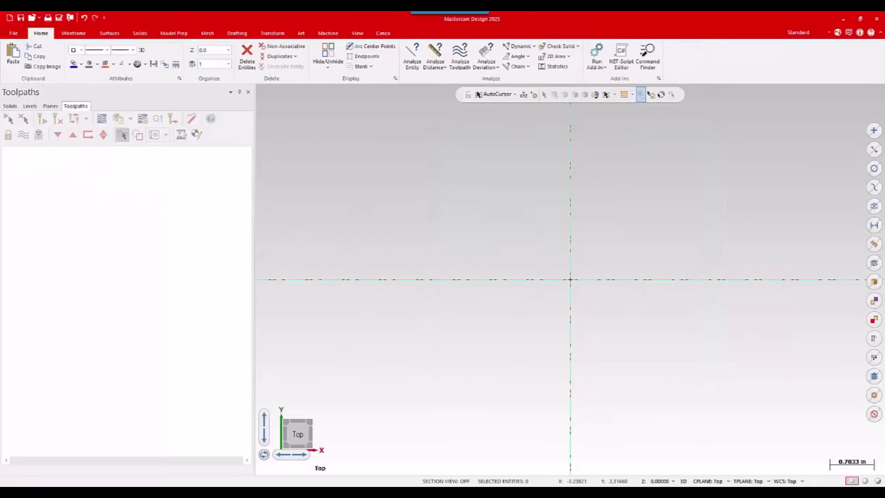
key(alt+Tab)
click(286, 59)
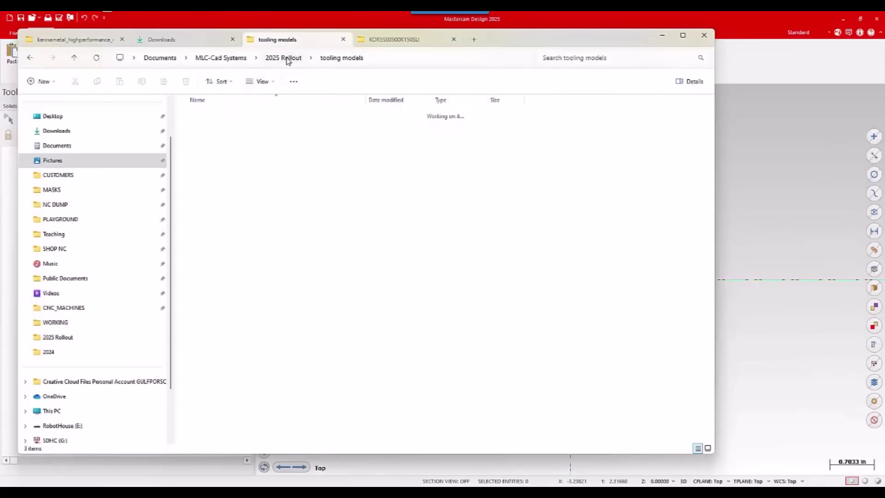
drag(233, 287, 777, 293)
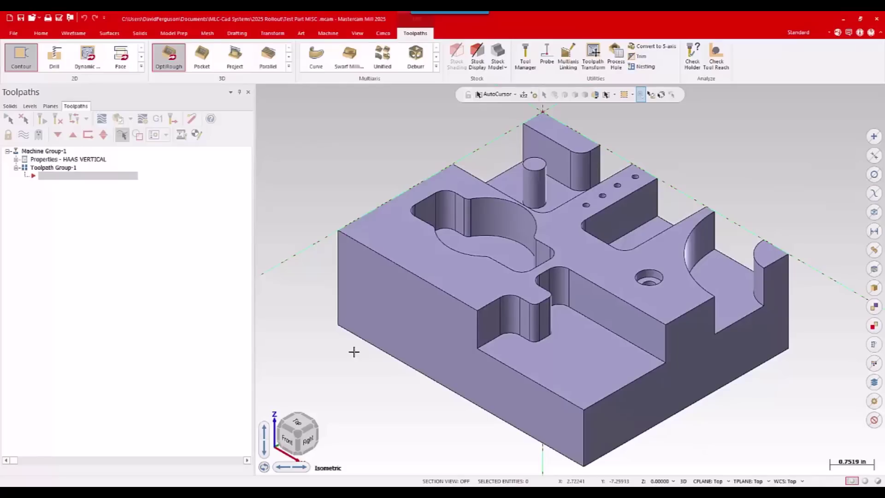
Start a Dynamic Mill toolpath and set the floor face of the notched open pocket at the front right corner as the machining region.
key(alt+1)
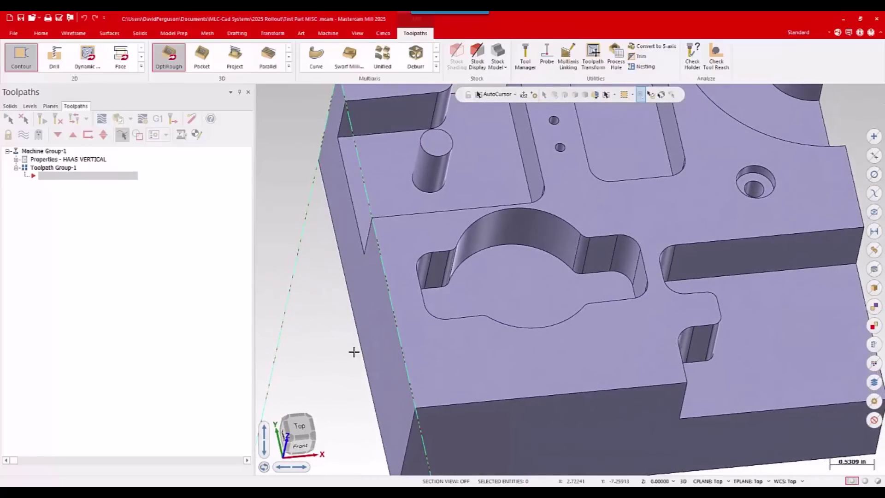
middle_drag(373, 344, 618, 231)
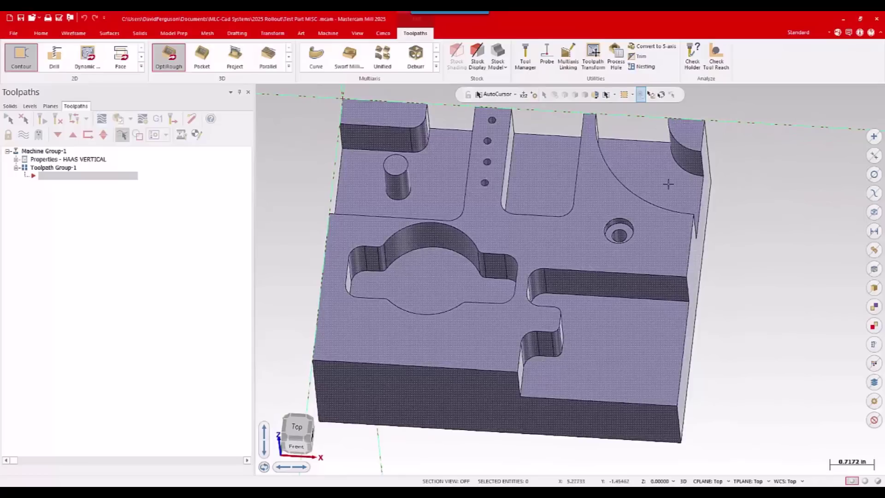
mouse_move(668, 184)
middle_down()
mouse_move(768, 306)
mouse_move(838, 269)
middle_up()
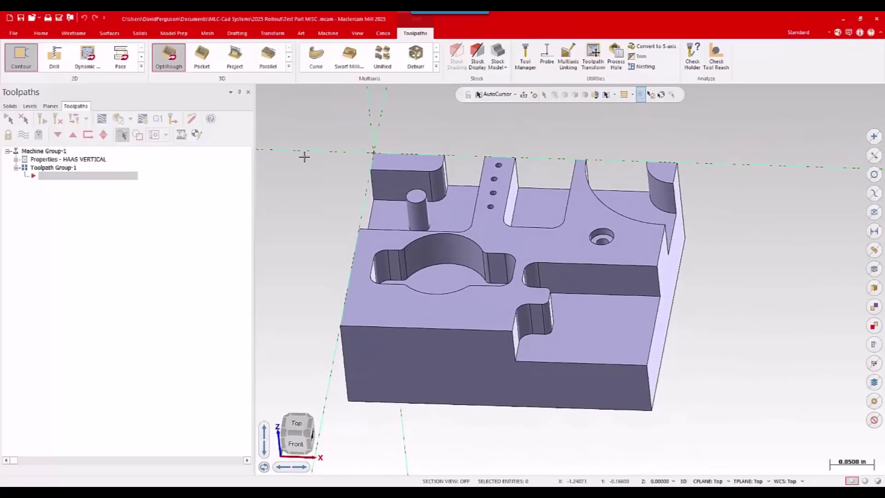
click(142, 69)
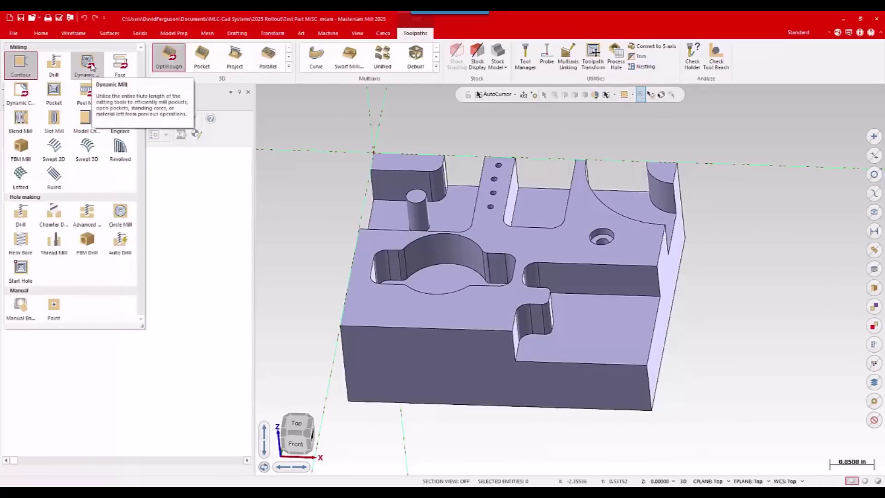
click(92, 68)
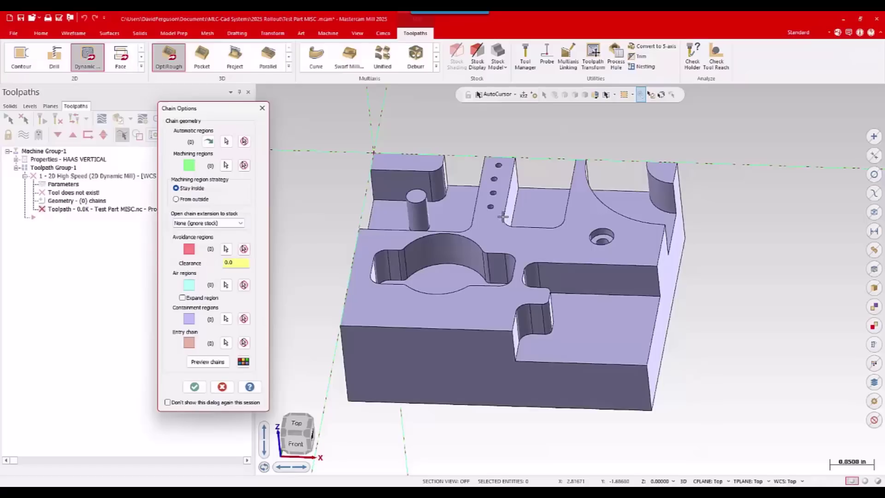
click(226, 165)
click(224, 211)
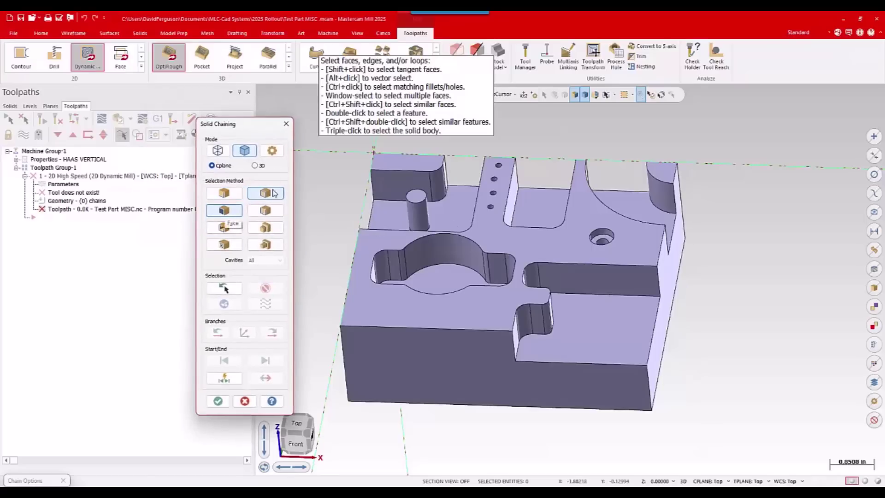
click(586, 343)
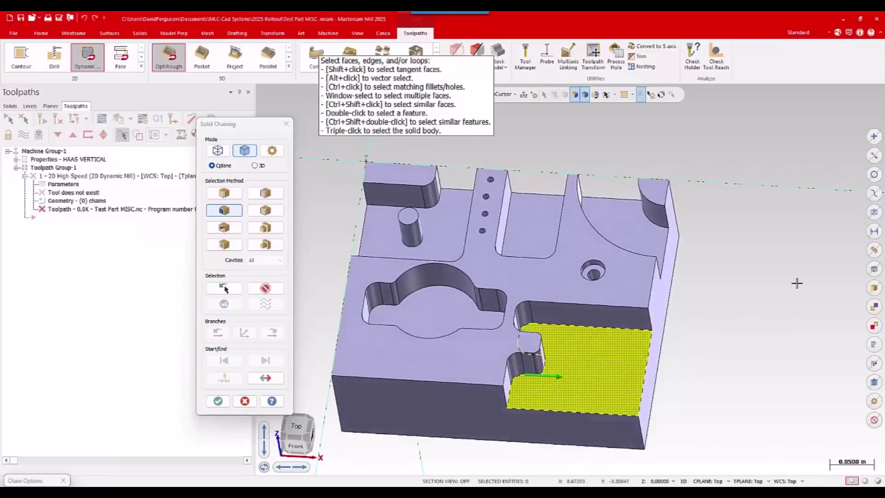
click(218, 401)
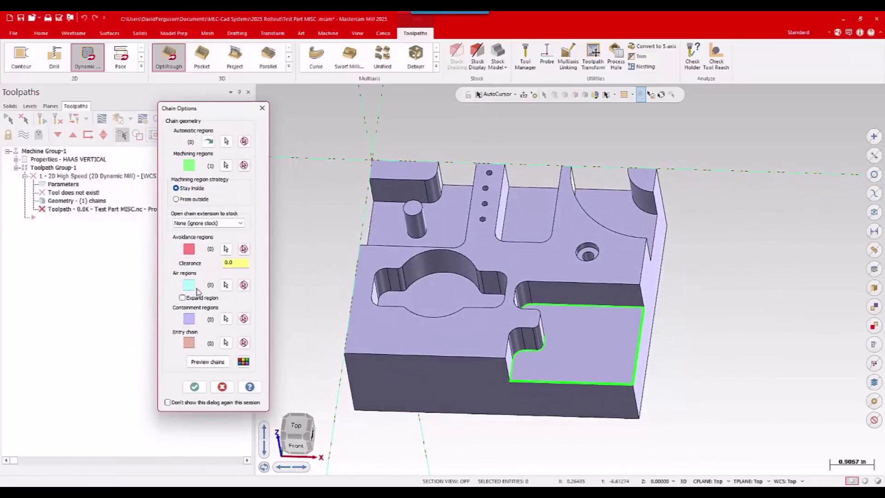
Define the open edges of that pocket floor as an air region, preview the chains, and accept the chain options.
click(226, 284)
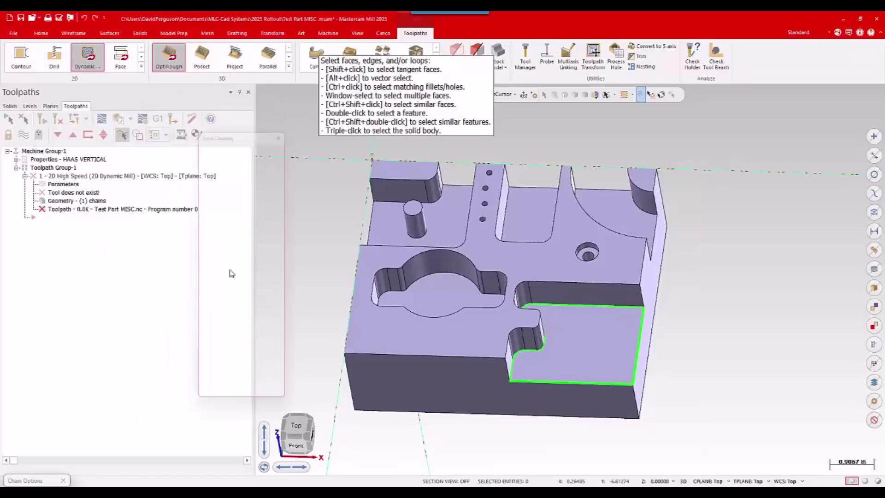
click(224, 227)
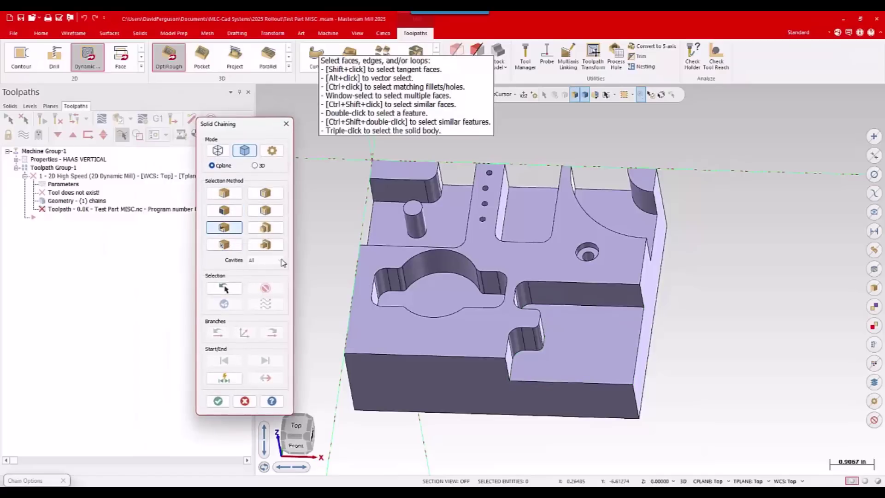
click(574, 351)
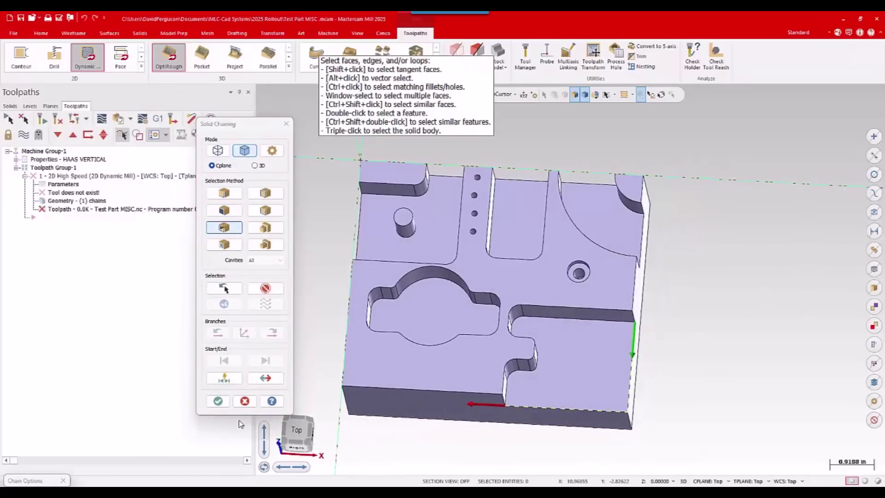
click(218, 401)
scroll(530, 365, up, 3)
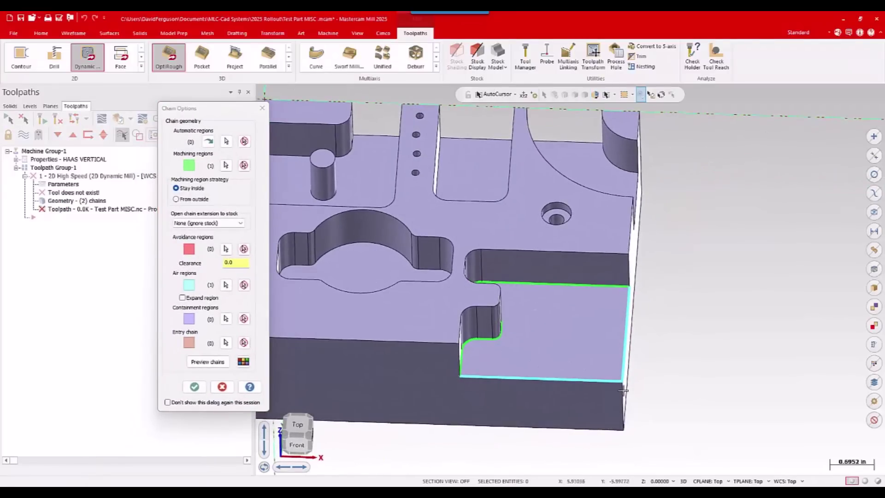
click(207, 361)
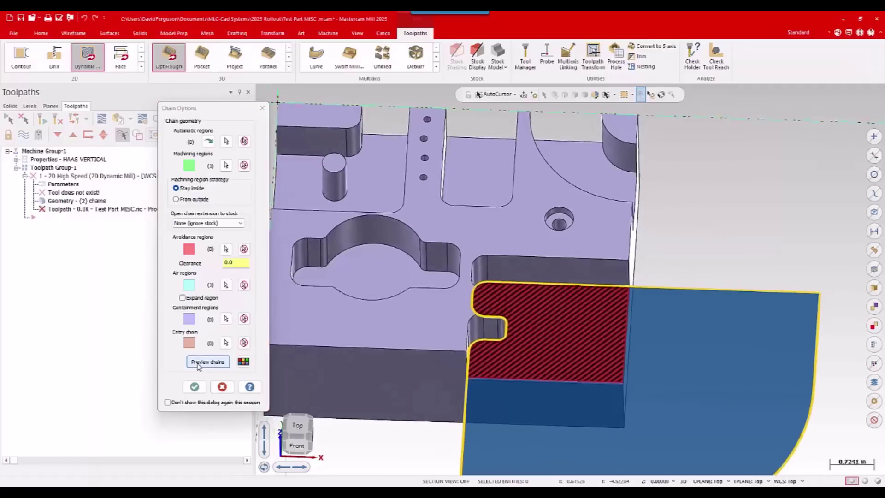
click(195, 387)
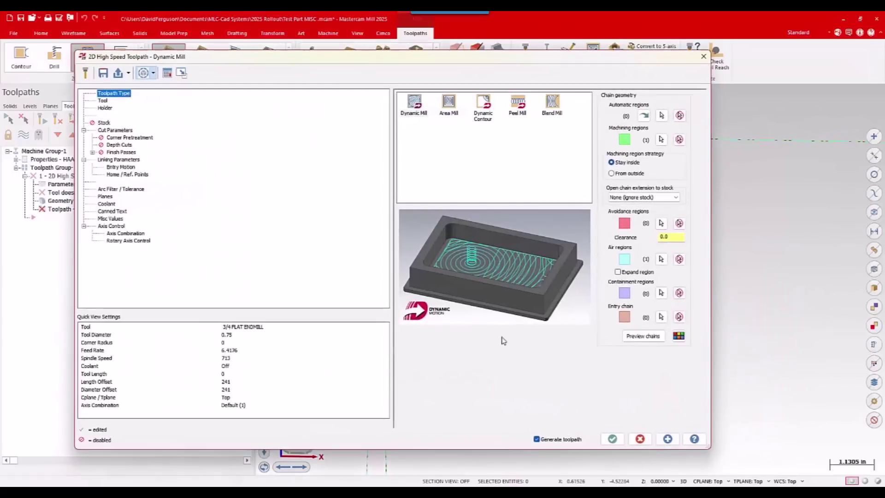
Start selecting a library tool for the toolpath and browse to the 2025 Rollout folder under Documents, MLC-Cad Systems.
click(103, 101)
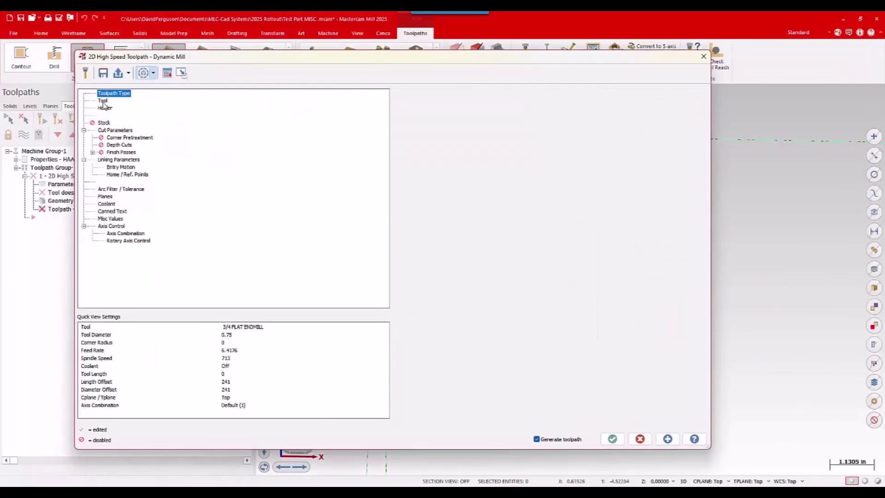
click(403, 211)
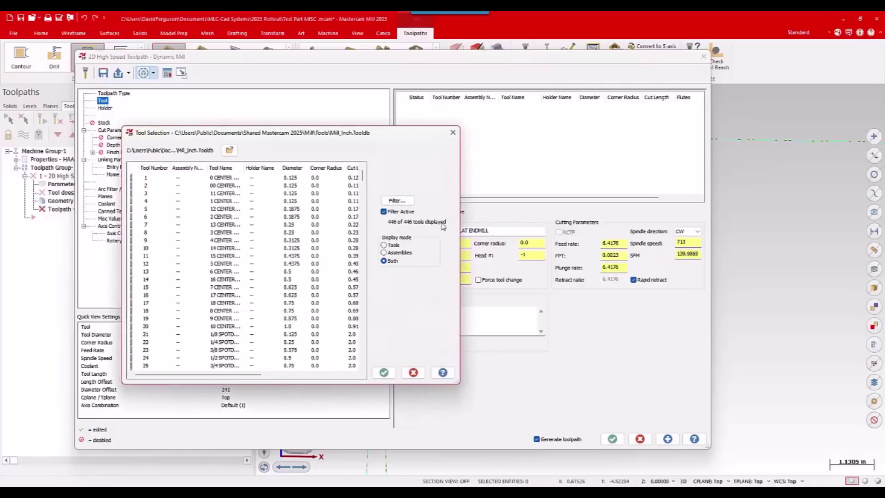
click(229, 150)
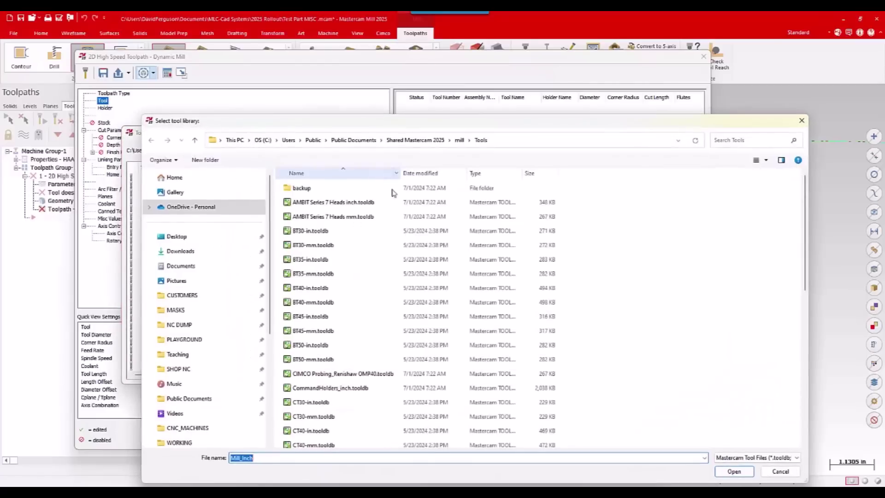
drag(482, 124, 442, 71)
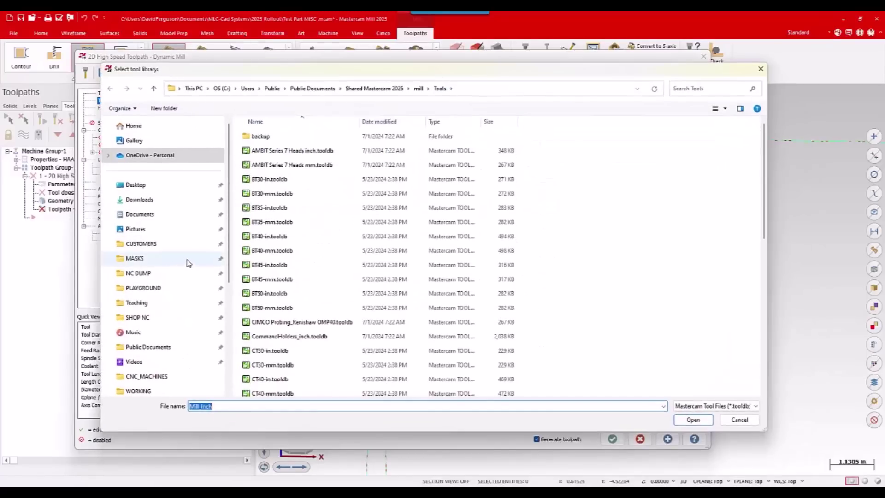
click(138, 215)
scroll(297, 304, down, 5)
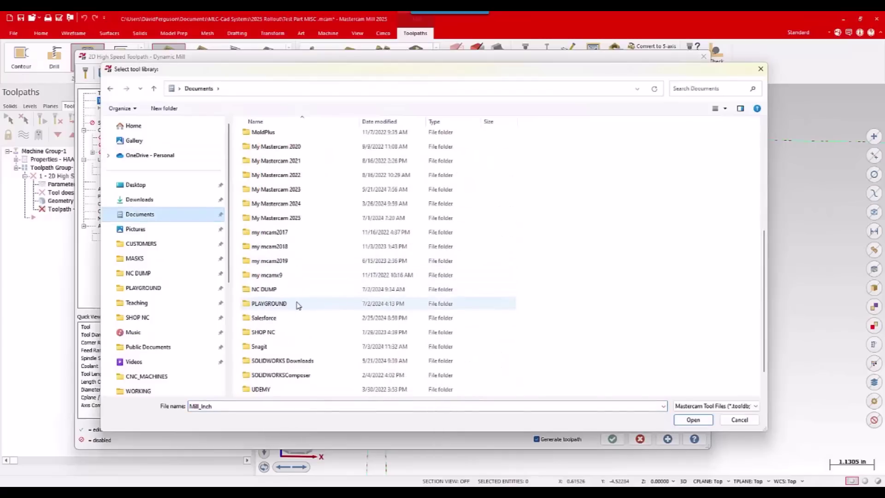
scroll(323, 282, down, 1)
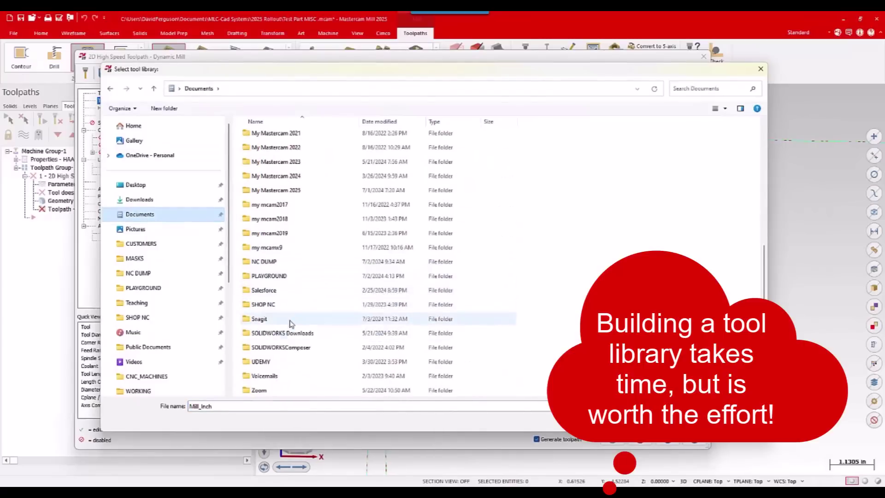
scroll(290, 323, up, 5)
click(285, 293)
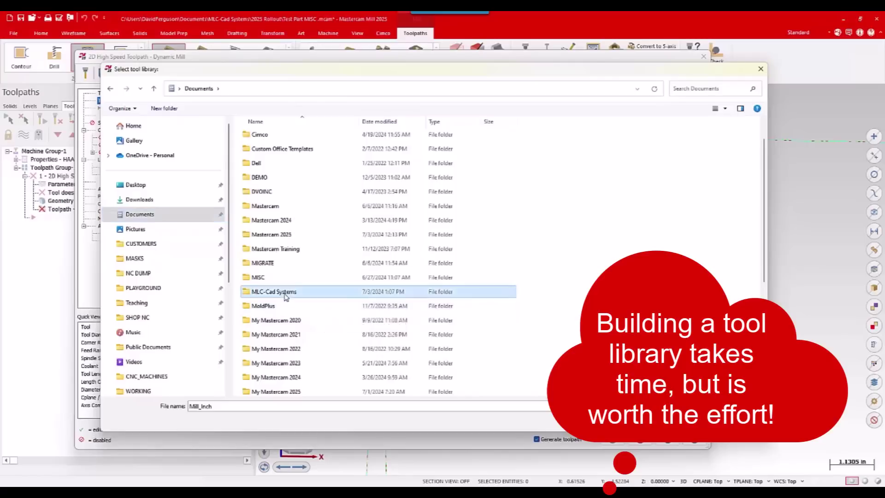
double_click(285, 293)
double_click(272, 250)
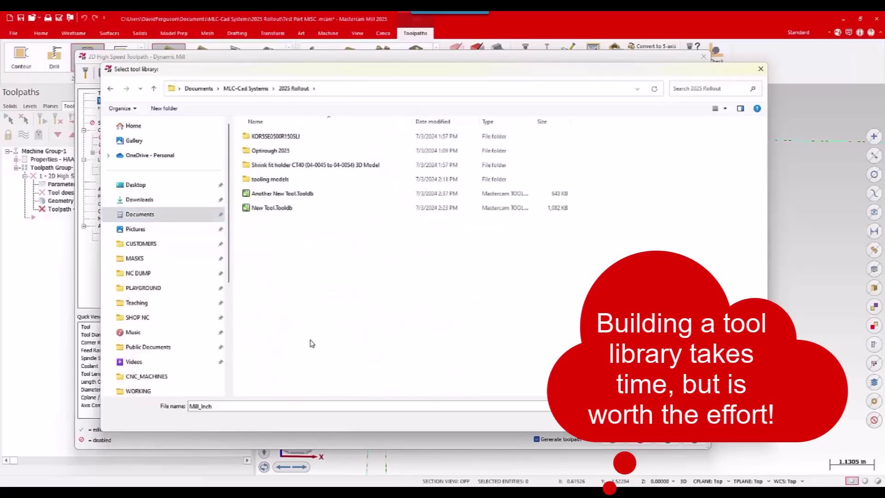
Open Another New Tool.Tooldb and load its .5 KOR5 DA Square End assembly into the toolpath.
click(303, 195)
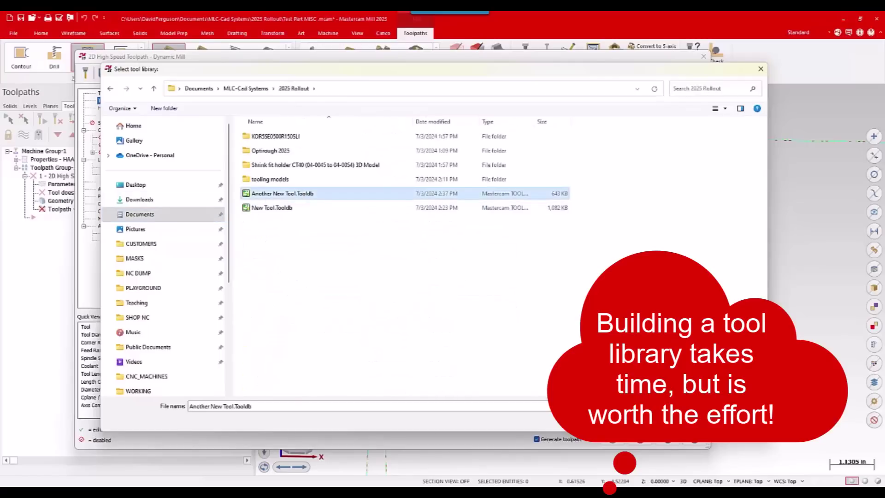
click(690, 422)
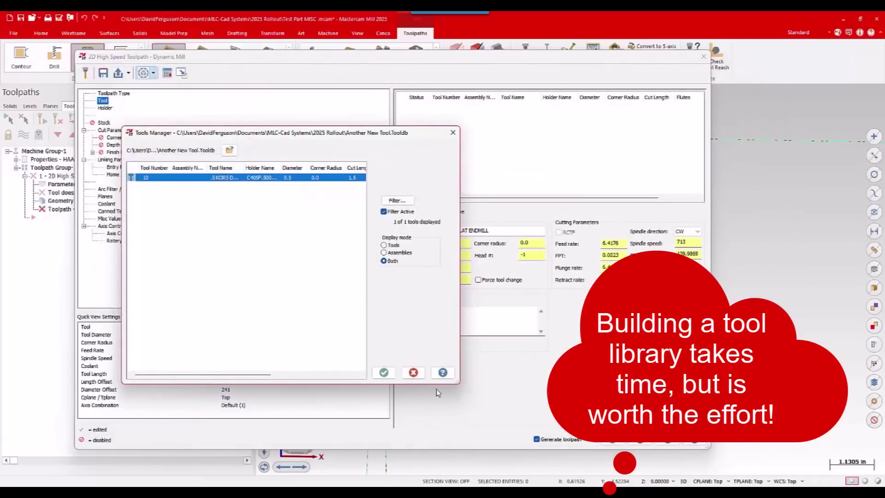
click(384, 372)
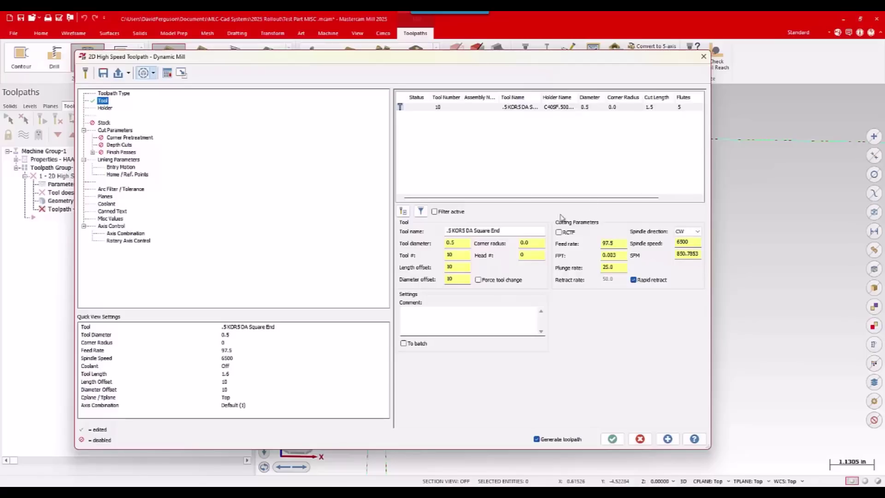
Examine the tool assembly's projection and holder clearance against the open pocket's walls and floor, then place the assembly clear of the part.
right_click(518, 110)
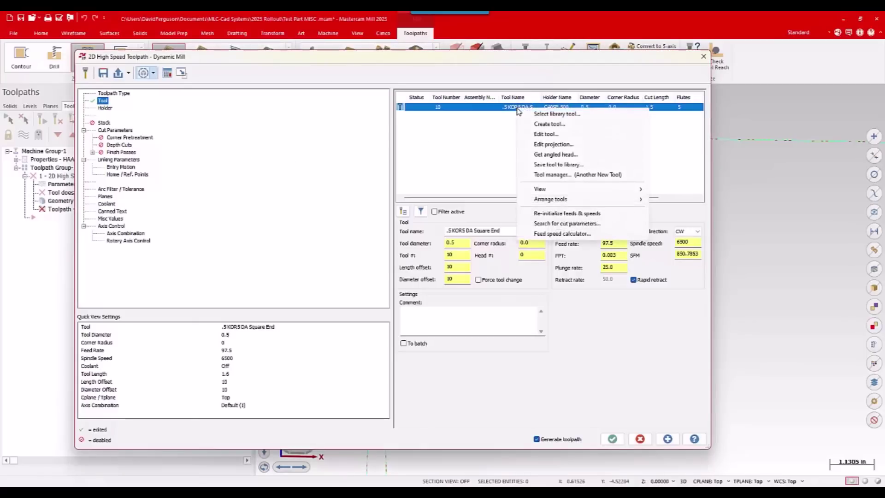
click(556, 155)
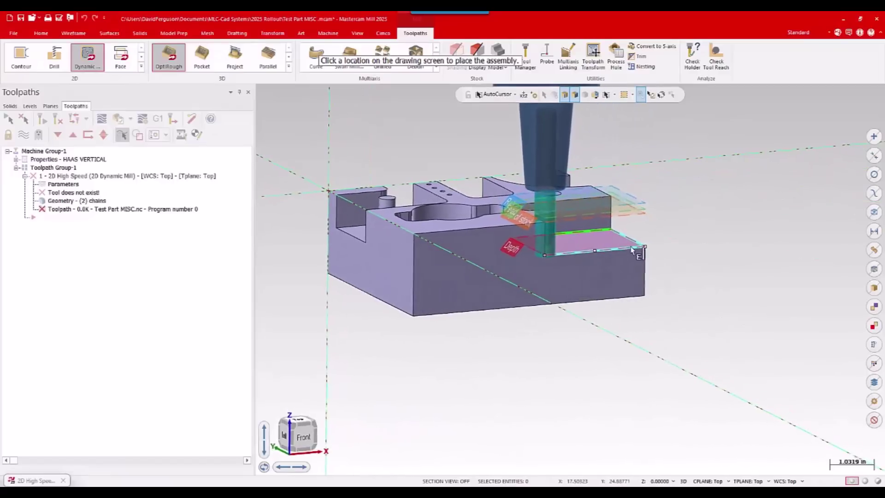
scroll(553, 198, up, 4)
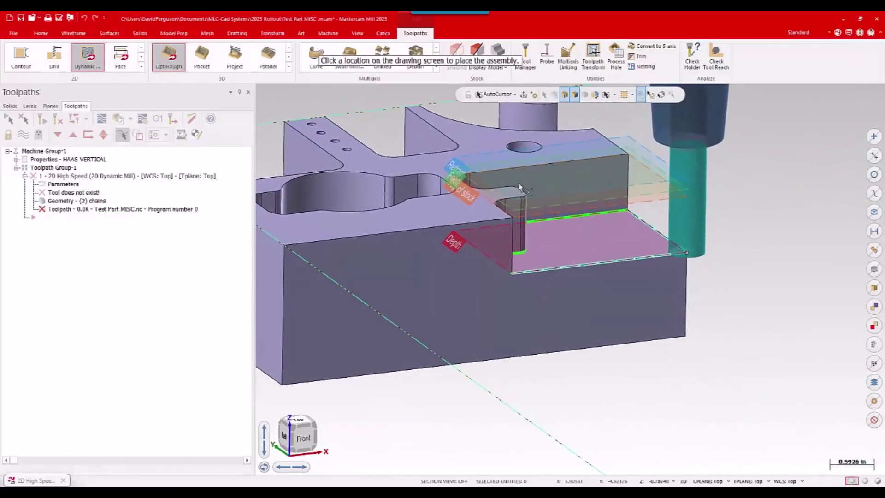
scroll(574, 257, up, 1)
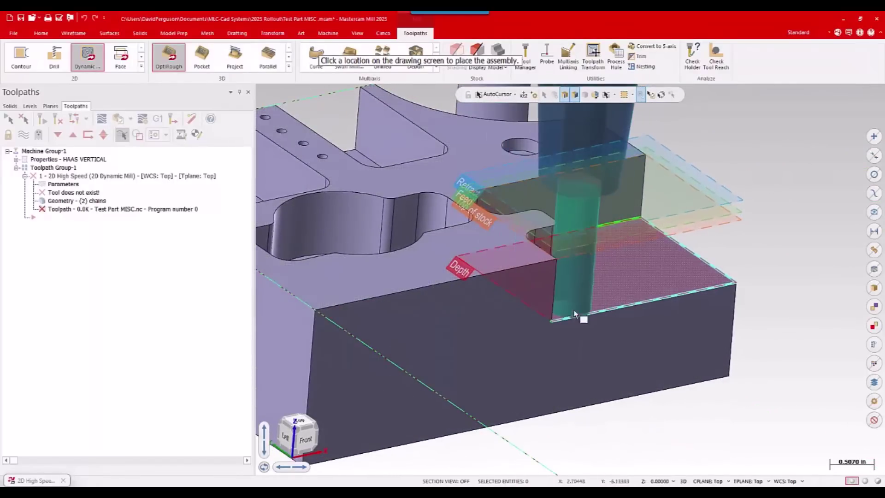
middle_drag(756, 258, 750, 213)
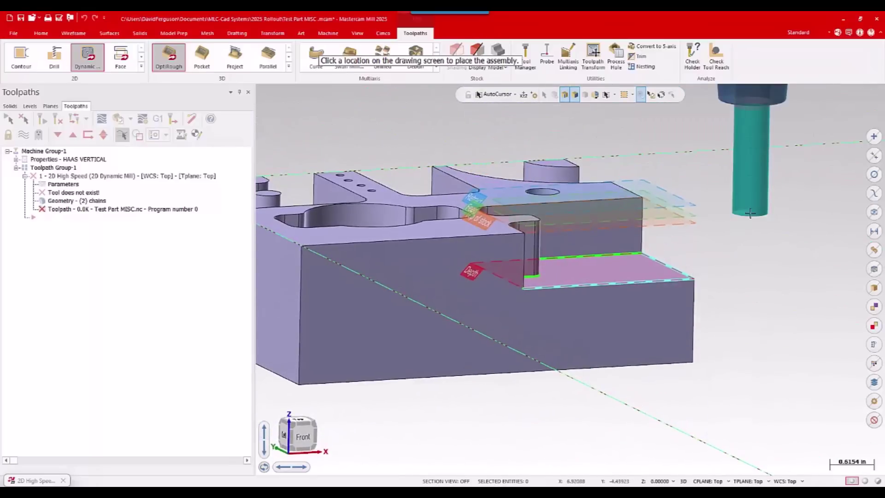
click(749, 213)
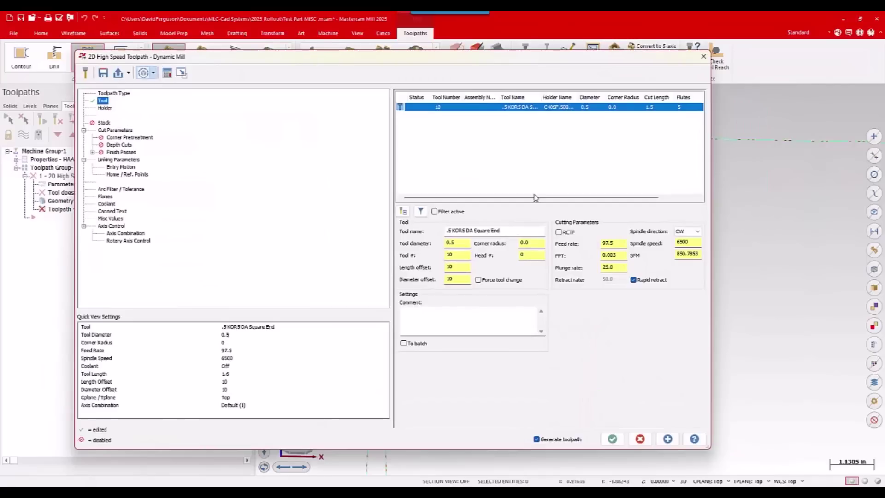
Show the toolpath's cut parameters and enable using the tool's step, peck, and coolant in the machine group's tool settings.
click(115, 130)
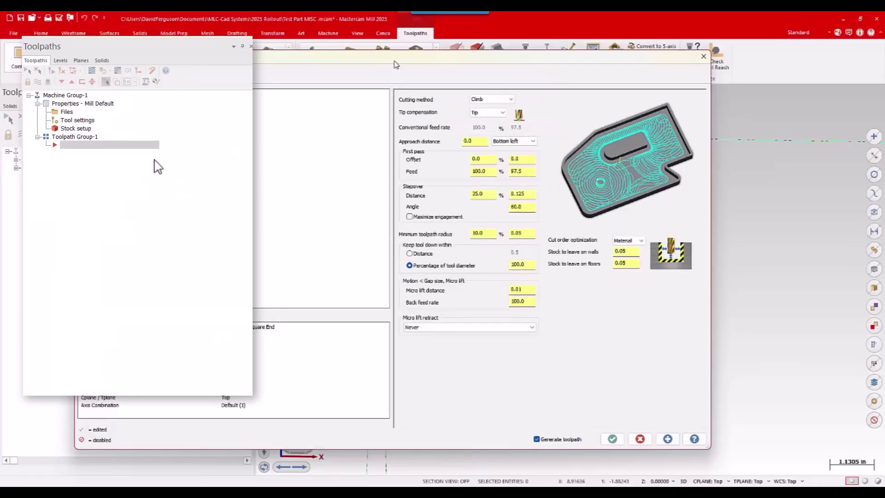
click(65, 112)
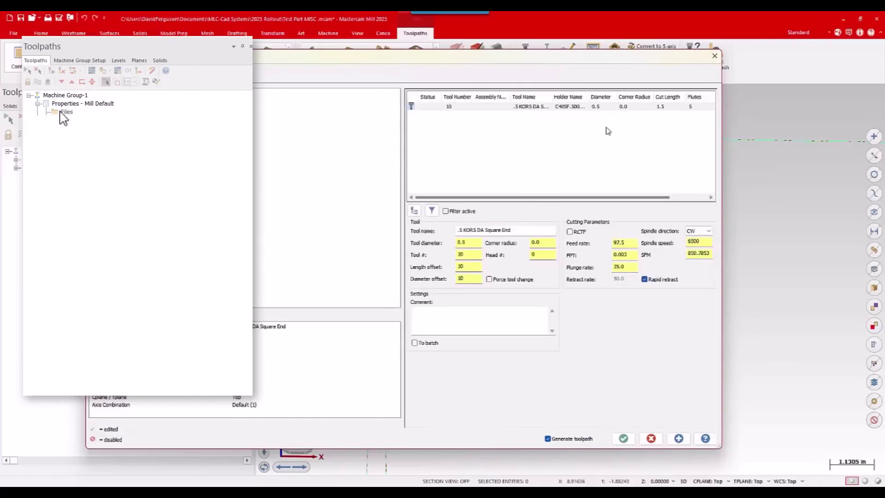
click(31, 183)
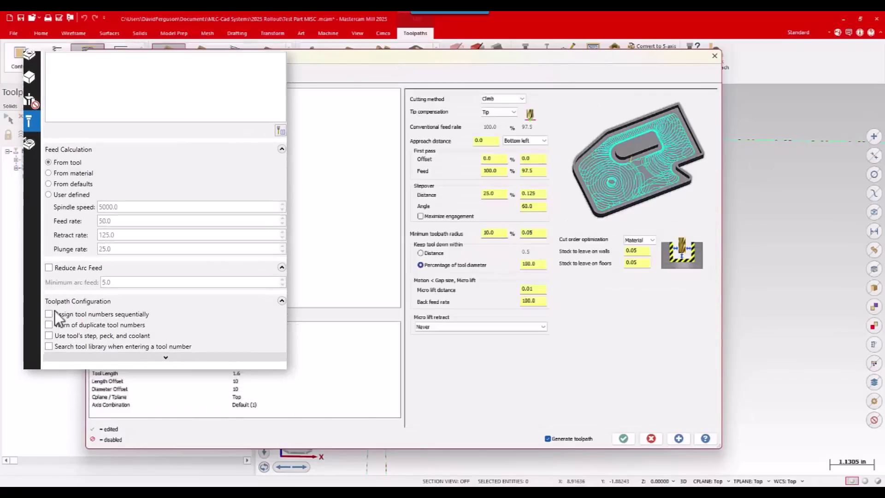
click(48, 336)
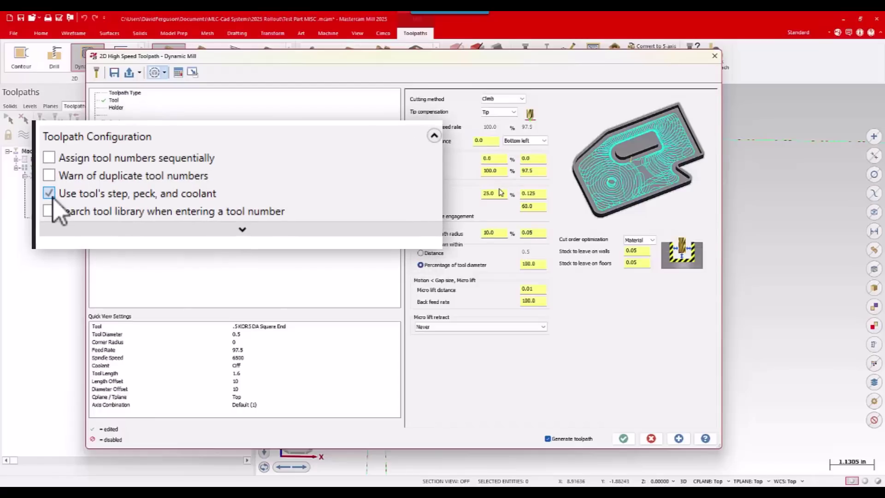
Set the stepover distance to 7%, the stock to leave on walls and floors to 0, and enable Maximize engagement.
click(502, 194)
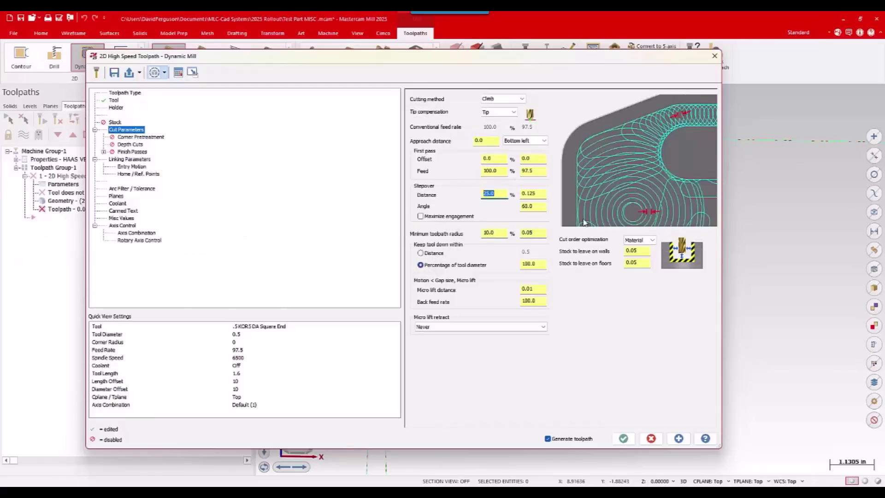
text(7)
key(Tab)
click(641, 252)
double_click(640, 251)
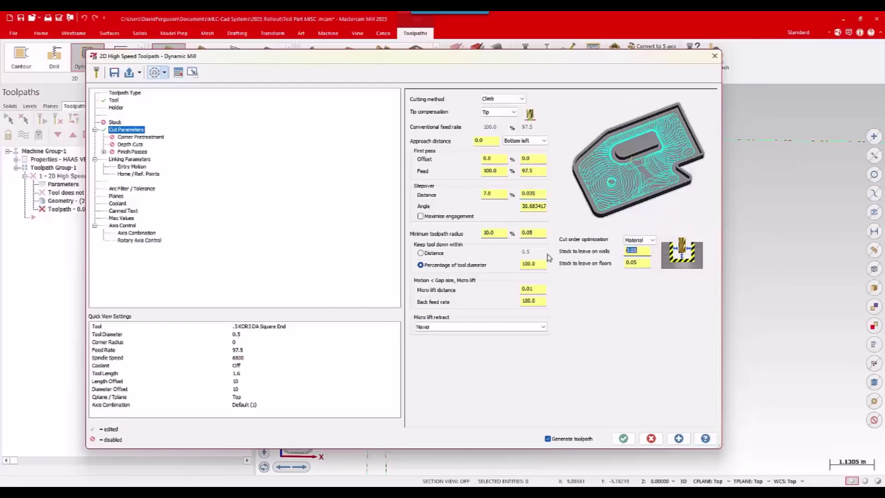
key(Tab)
text(0)
key(Tab)
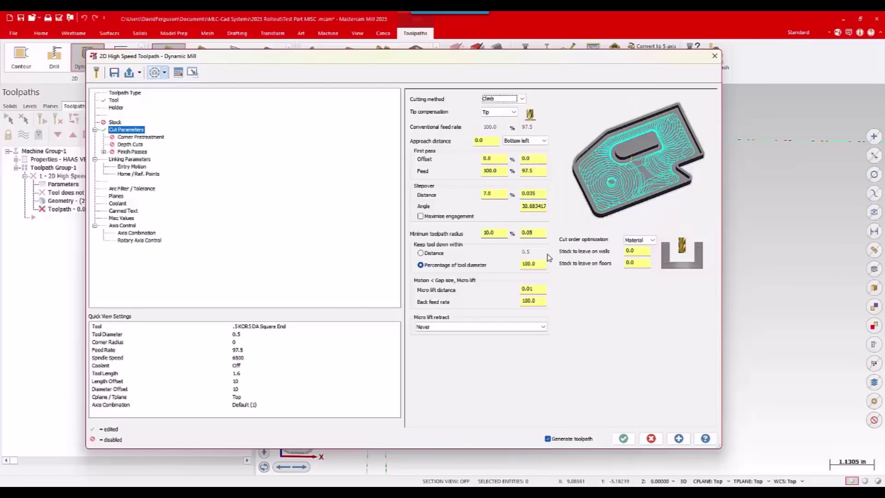
click(420, 217)
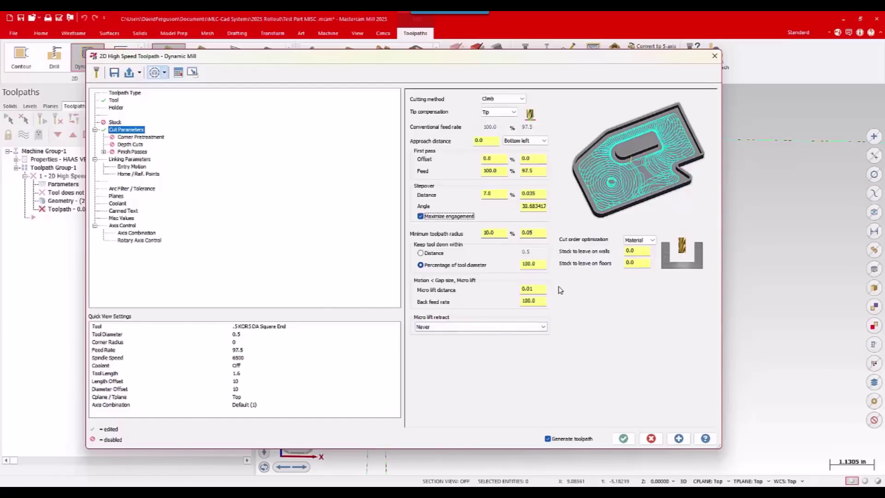
Enable one finish pass, set its spacing, and turn on its feed rate override.
click(136, 153)
click(421, 128)
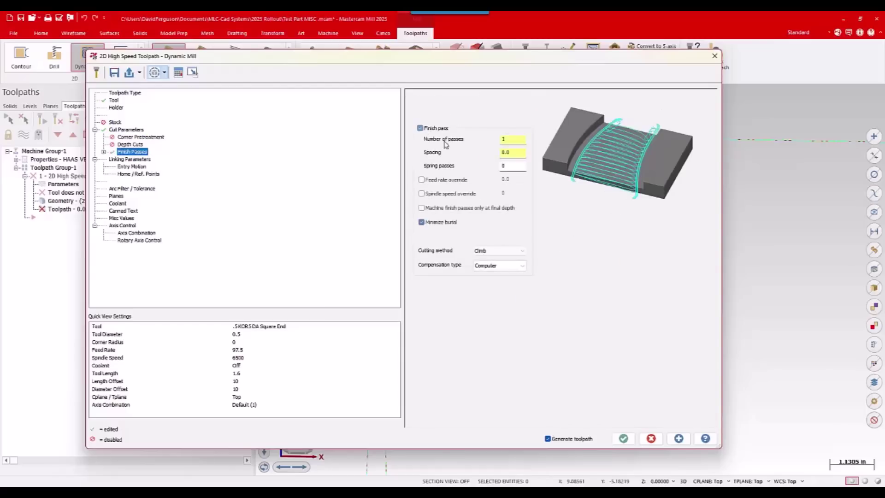
double_click(515, 156)
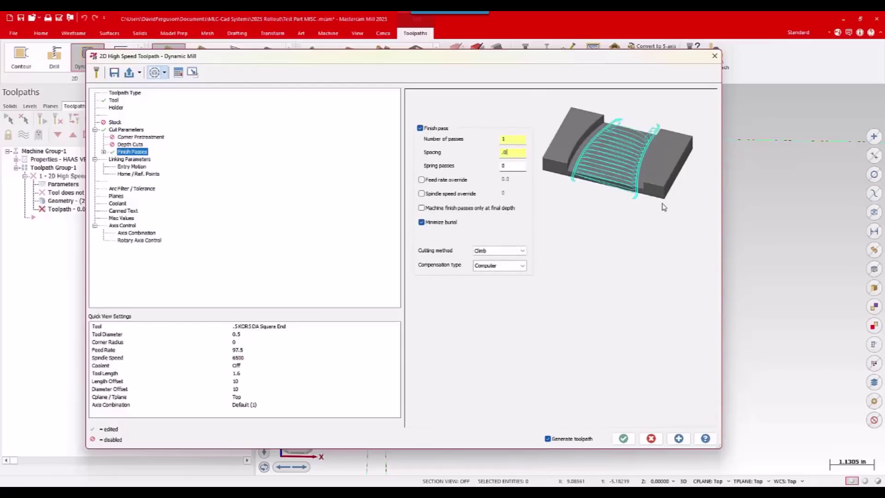
key(Tab)
click(423, 180)
In the linking parameters, take the top of stock from the upper corner of the pocket's back wall and edit the feed plane.
click(139, 159)
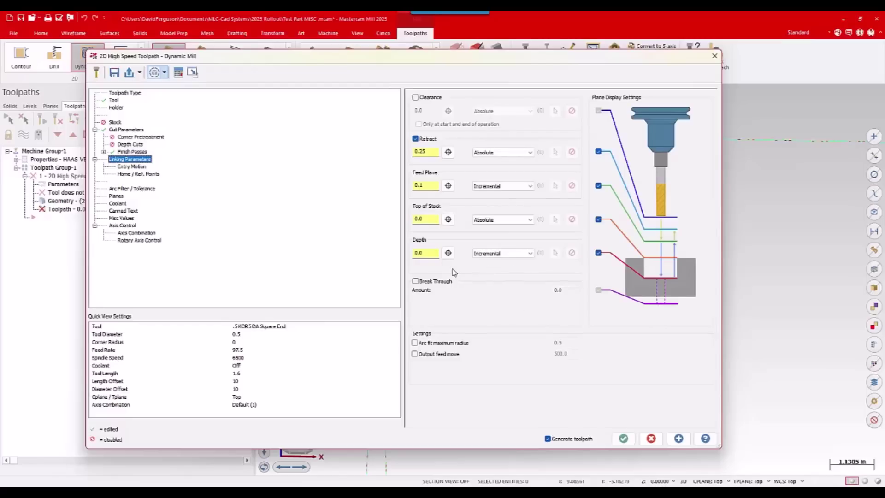
click(448, 219)
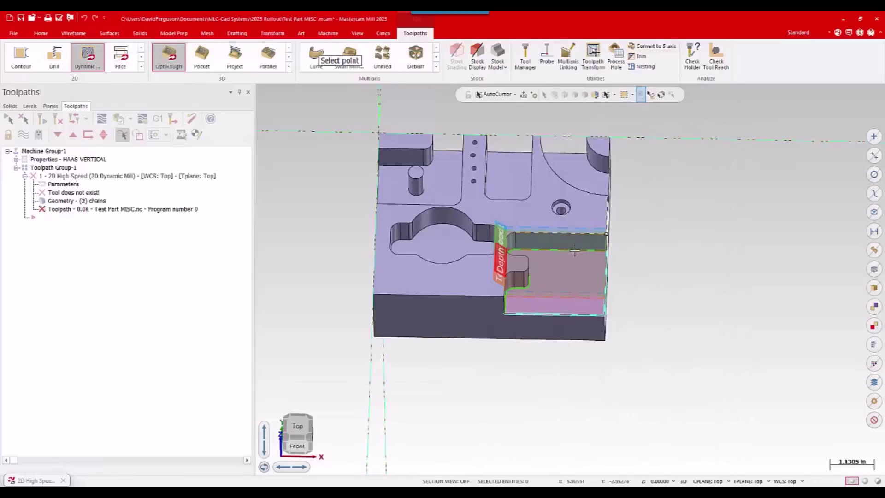
click(604, 239)
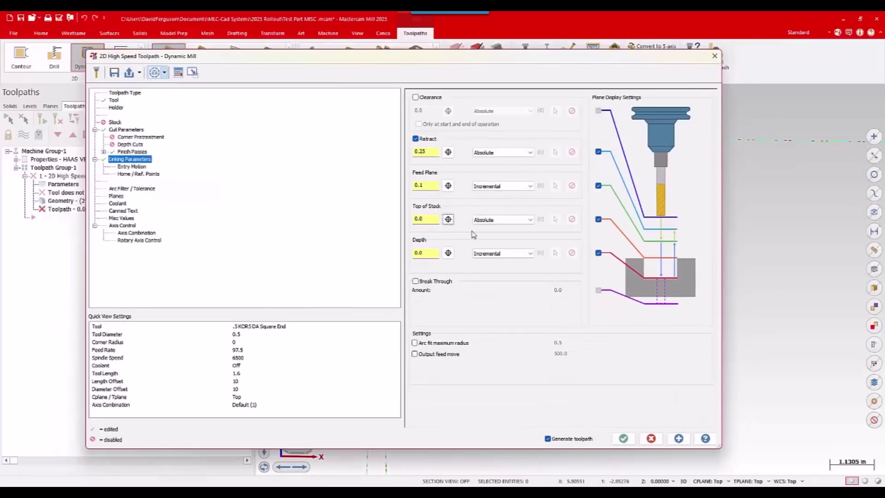
double_click(431, 185)
key(Tab)
Set the cut tolerance share to 20% in the arc filter settings and generate the Dynamic Mill toolpath.
click(131, 189)
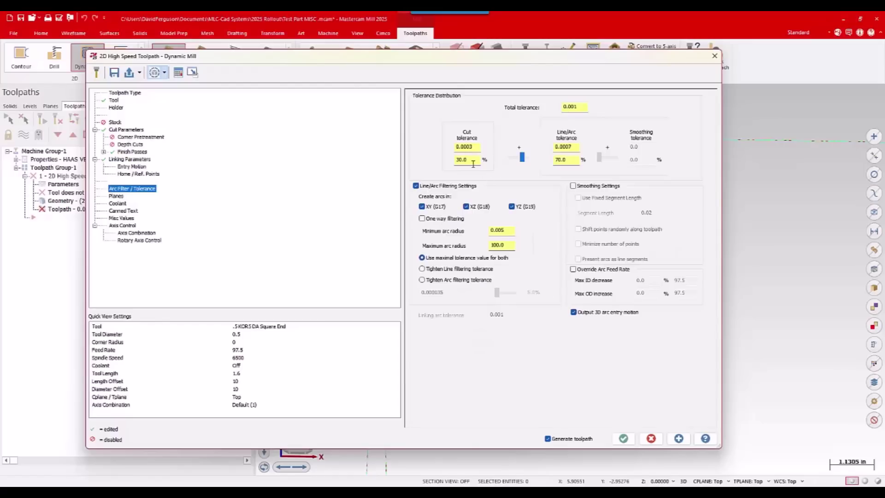
double_click(474, 164)
text(20)
key(Tab)
click(623, 438)
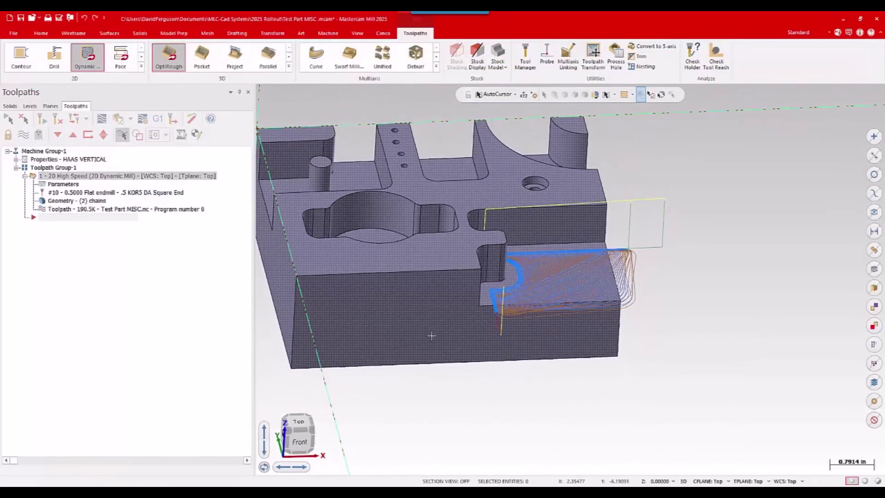
Backplot the Dynamic Mill toolpath to examine the tool and holder motion over the pocket, then close the backplot.
click(102, 119)
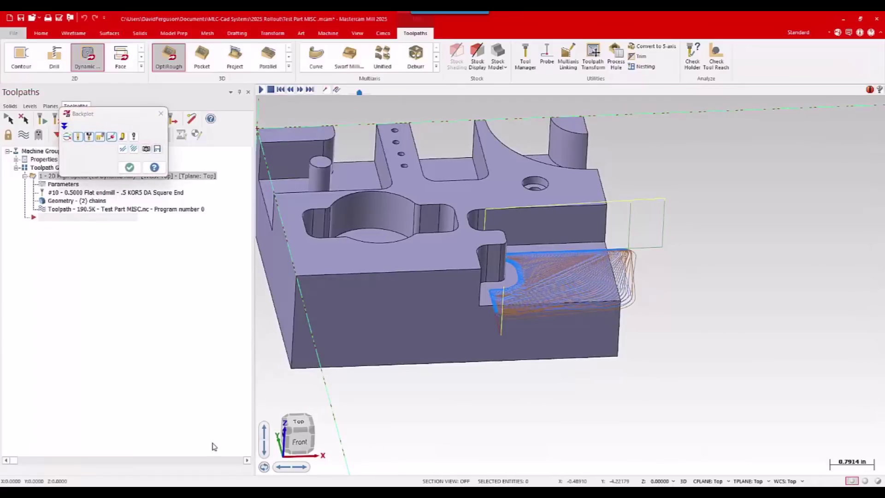
click(261, 89)
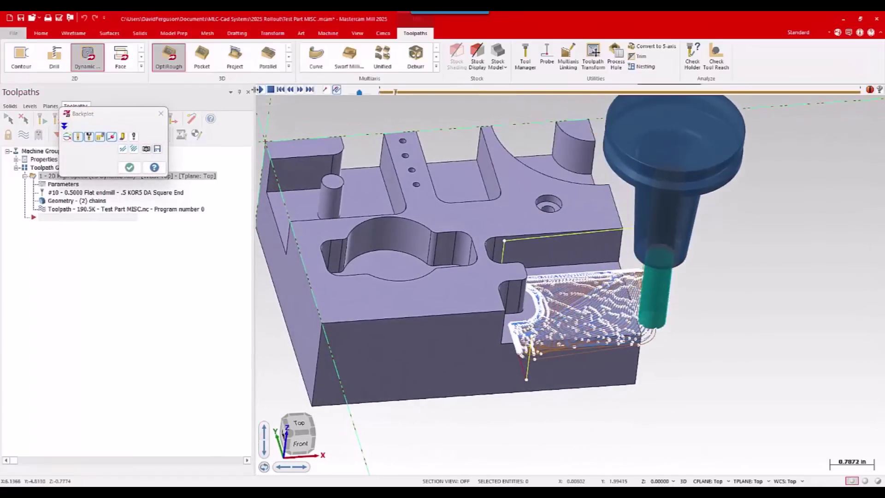
click(130, 167)
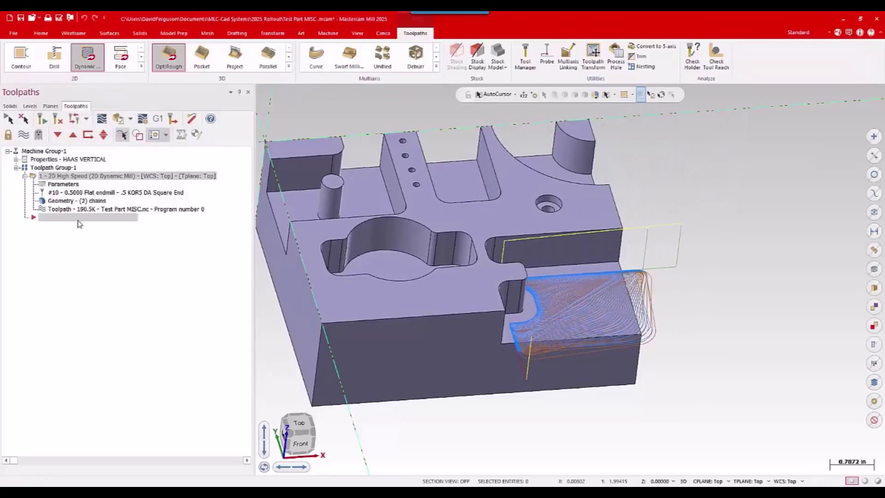
Verify the Dynamic Mill toolpath with the holder displayed, playing the cut through to the end, and close the simulator.
click(118, 119)
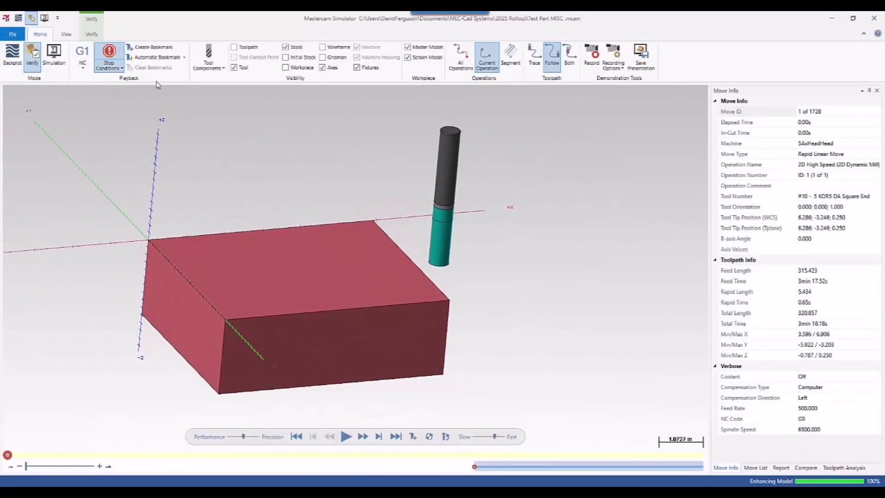
click(208, 59)
click(212, 90)
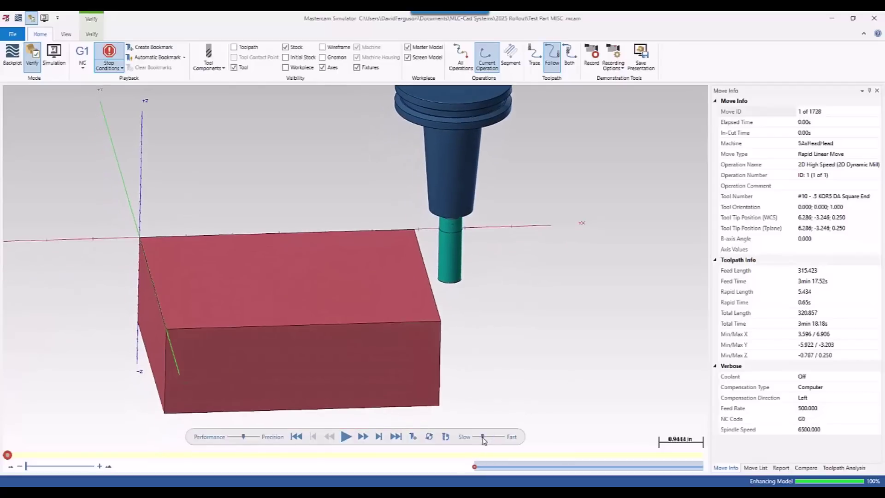
click(346, 437)
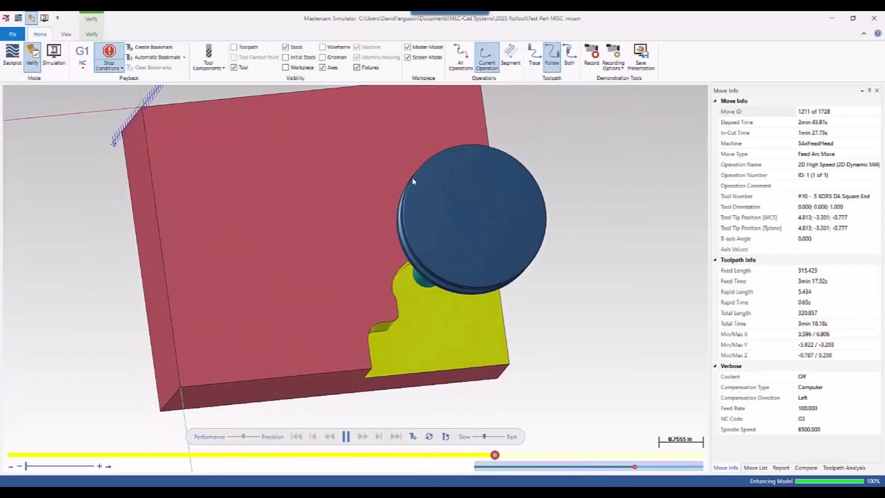
click(285, 67)
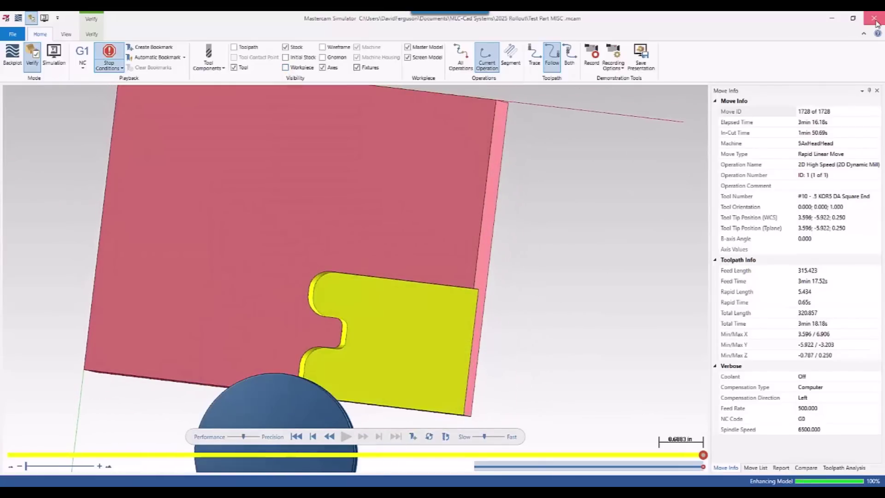
click(876, 21)
Reopen the Dynamic Mill parameters and set the toolpath settings to save to the custom MILL_INCH.mcam-operations library.
click(68, 185)
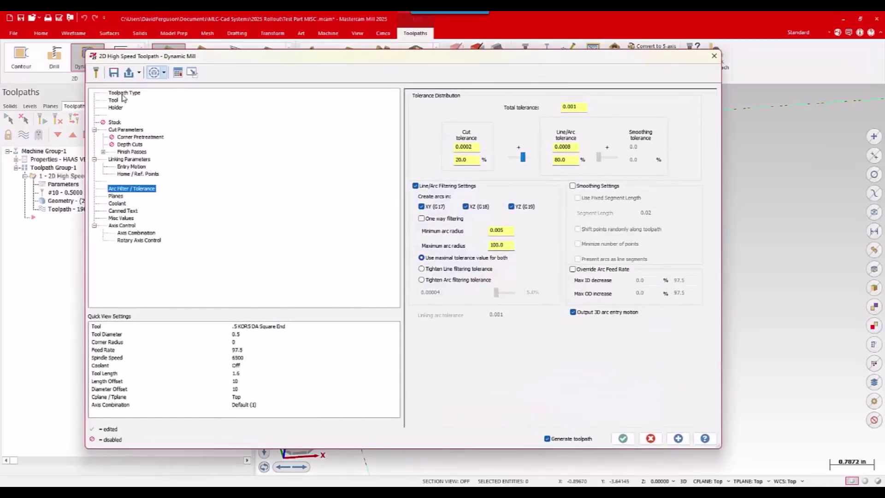
click(123, 94)
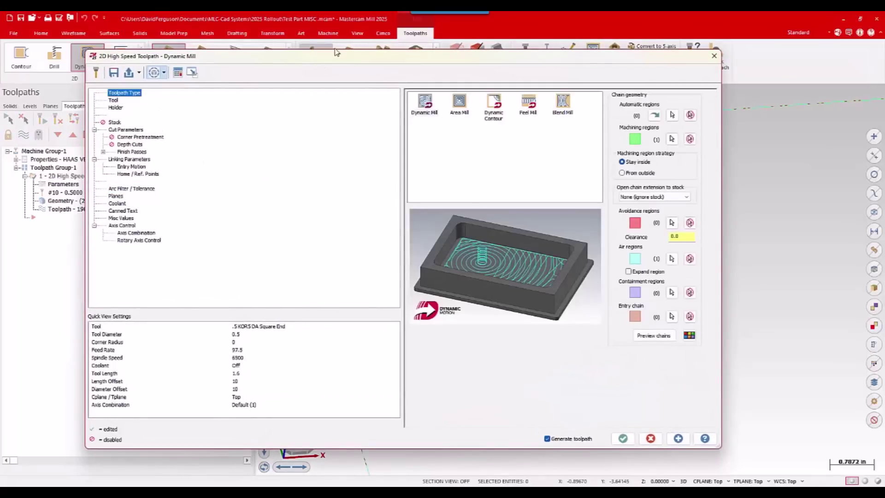
drag(344, 57, 353, 59)
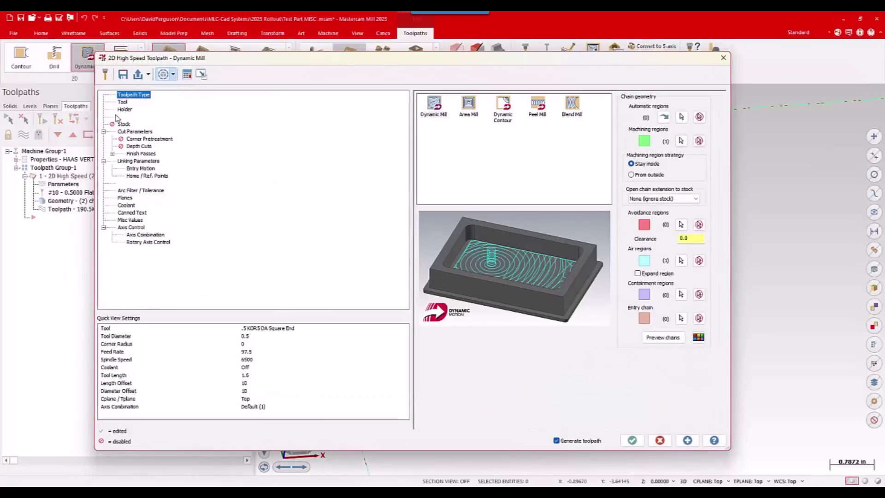
click(123, 75)
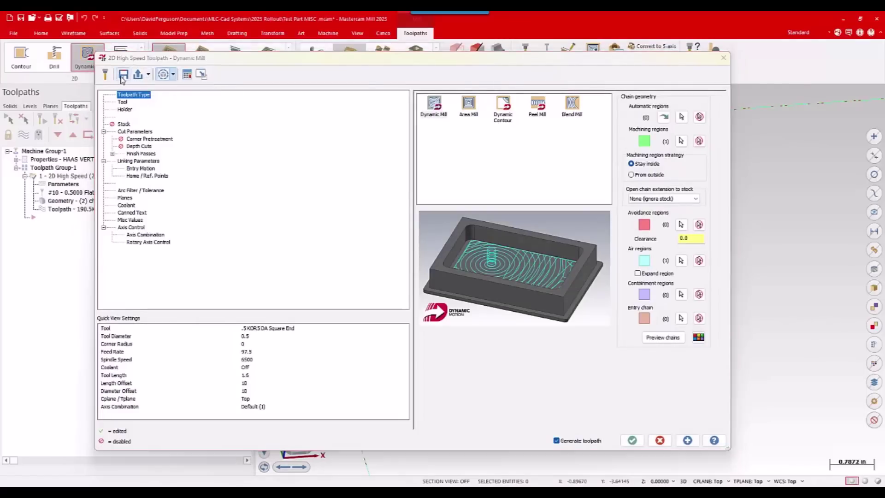
click(18, 172)
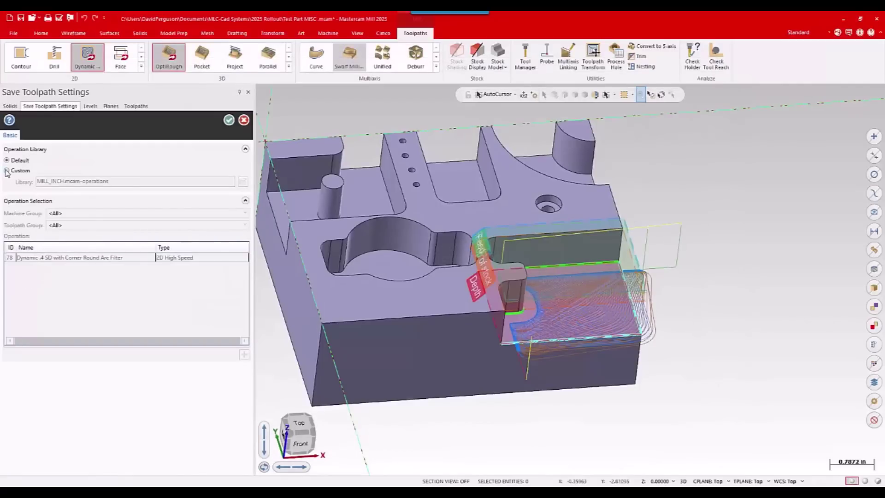
Rename the operation as KOR5 .5 With Finish, save it, check that it is offered for loading, and close the toolpath parameters.
click(138, 259)
right_click(140, 260)
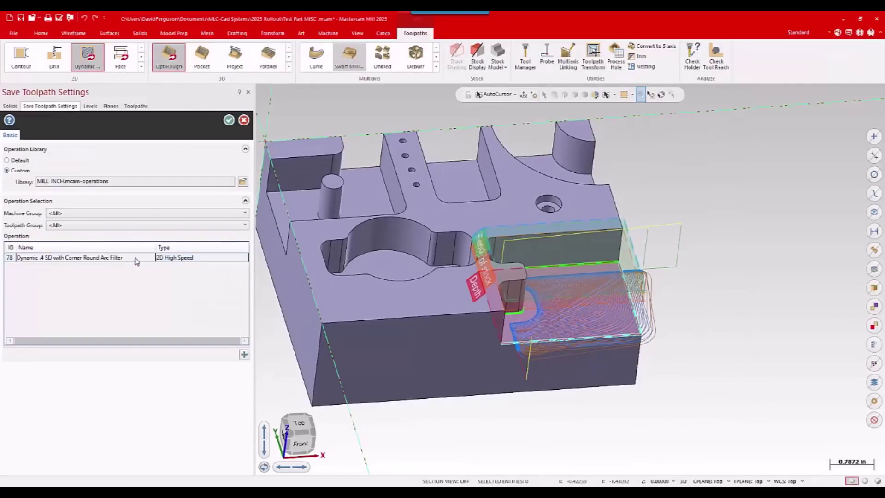
click(153, 263)
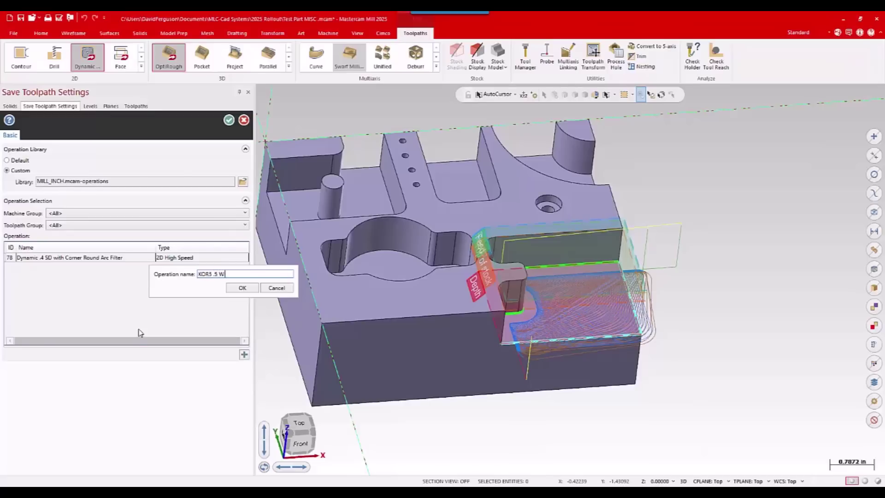
text(KDR5 .5 With Finish)
click(242, 288)
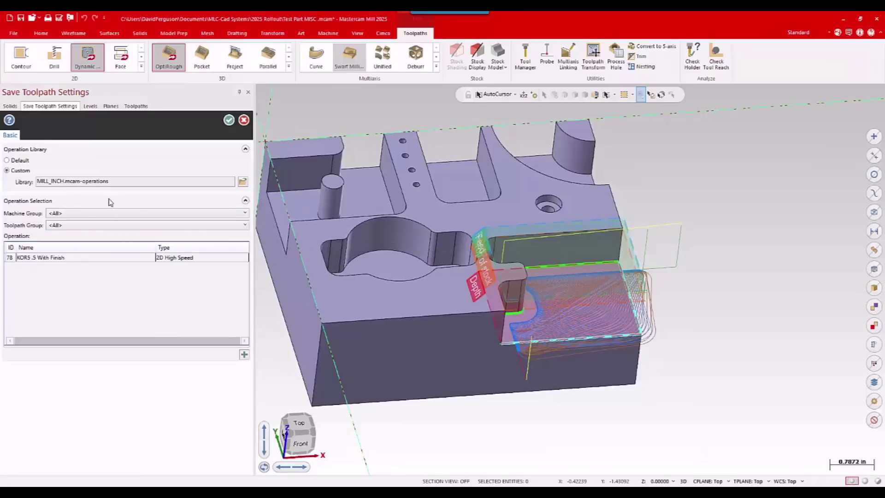
click(229, 120)
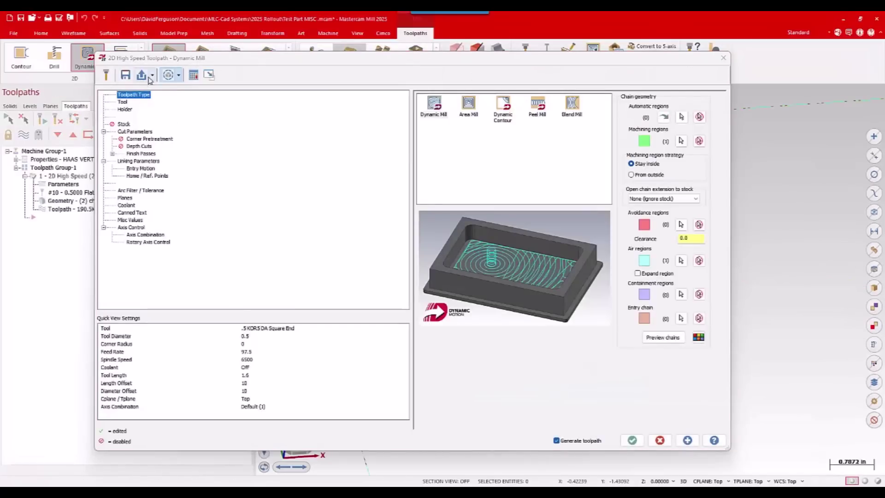
click(152, 75)
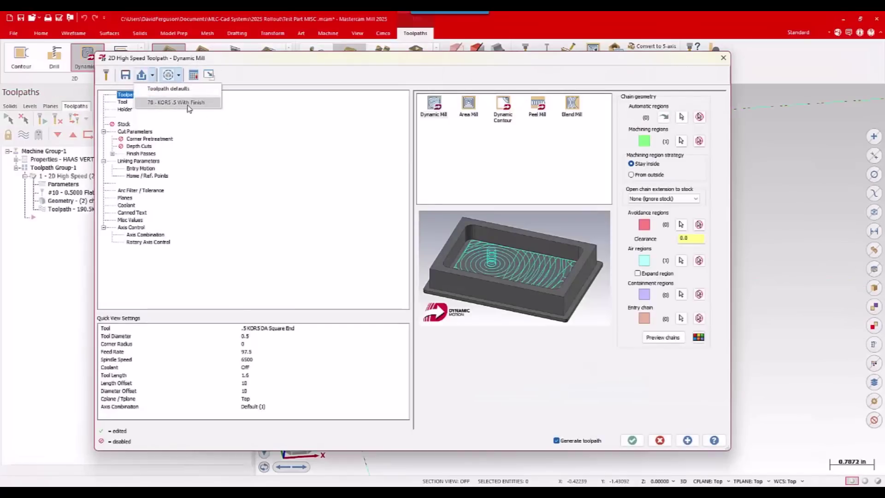
click(723, 57)
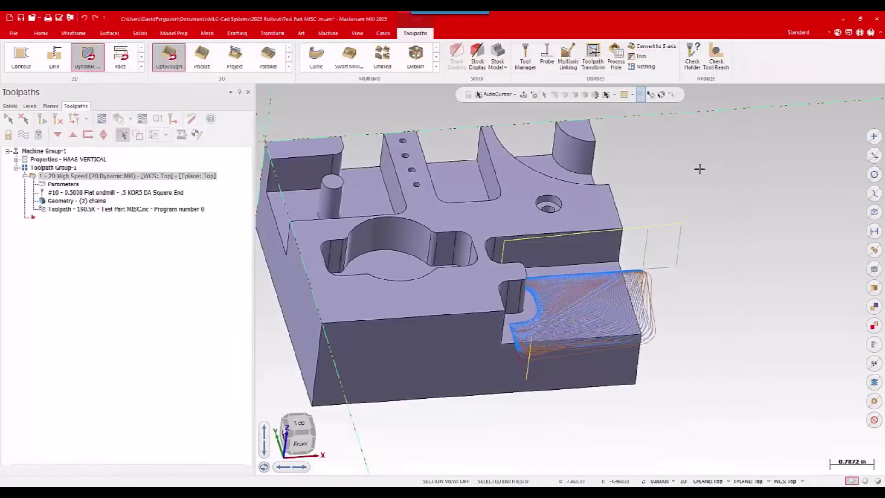
Start a new file without saving the changes, and reopen Test Part MISC .mcam from the 2025 Rollout folder in File Explorer.
scroll(693, 374, down, 1)
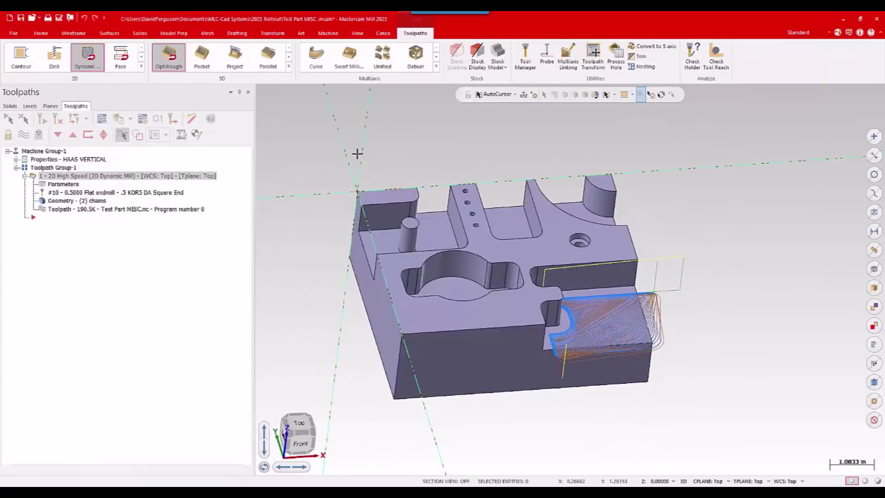
click(11, 19)
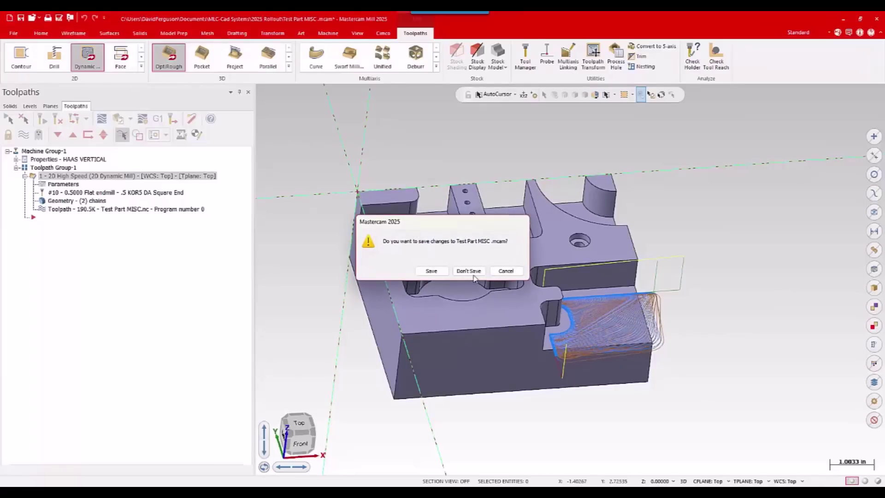
click(468, 271)
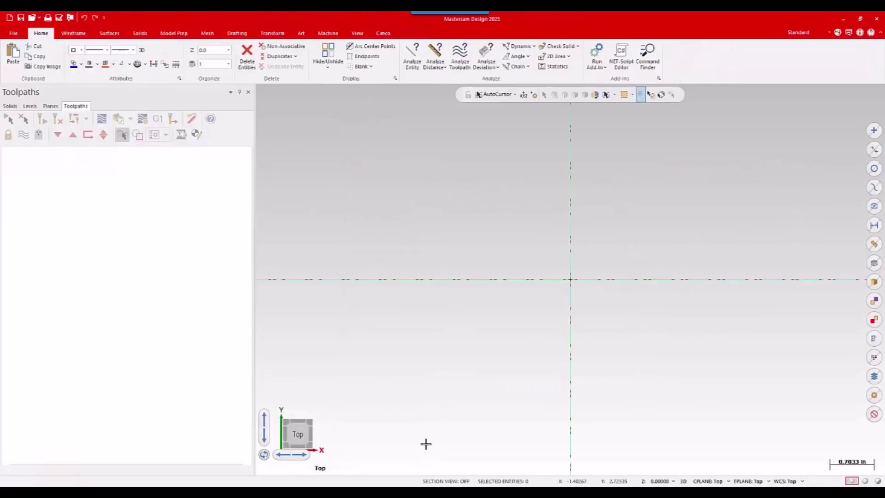
key(alt+Tab)
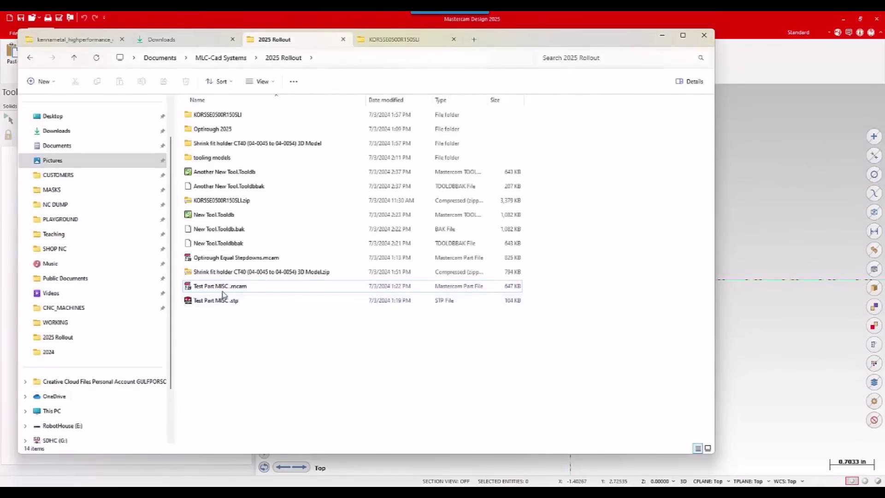
key(Return)
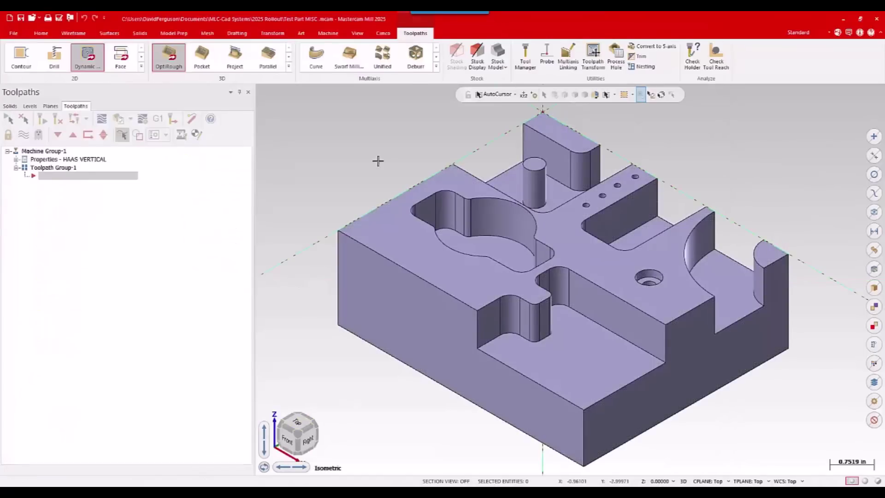
Create a new Dynamic Mill toolpath with the floor face of the open corner pocket as its machining region.
click(87, 56)
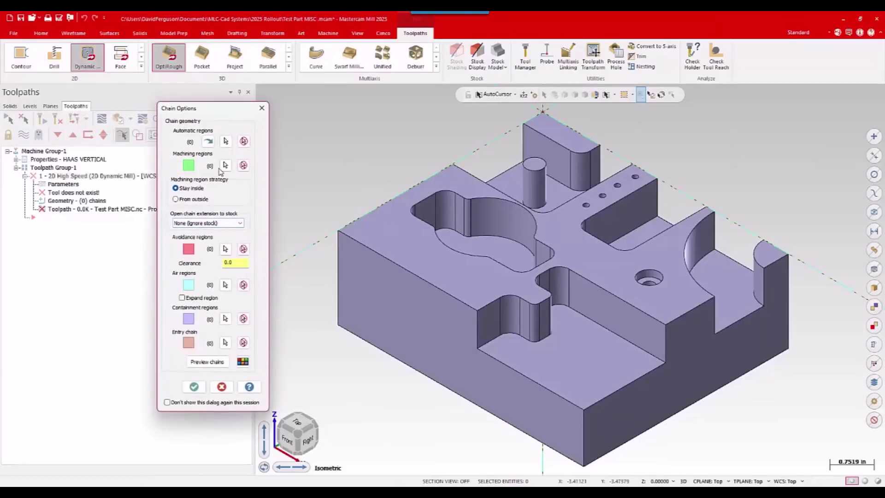
click(225, 168)
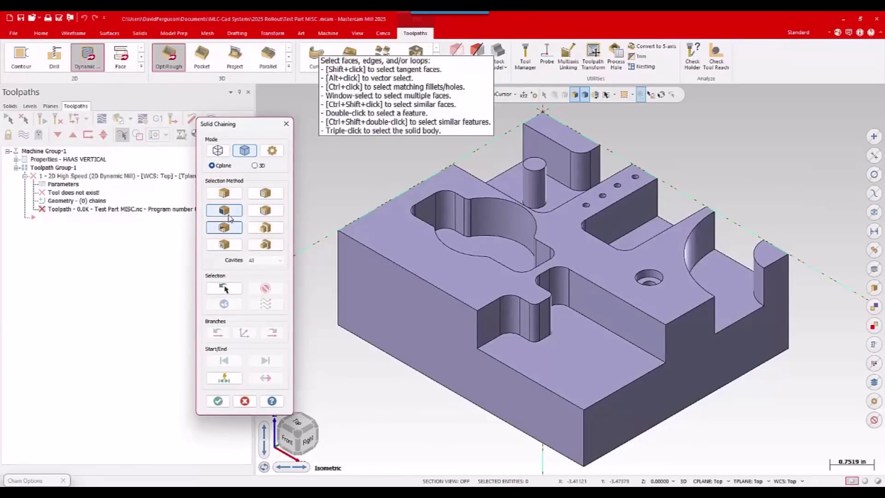
click(603, 367)
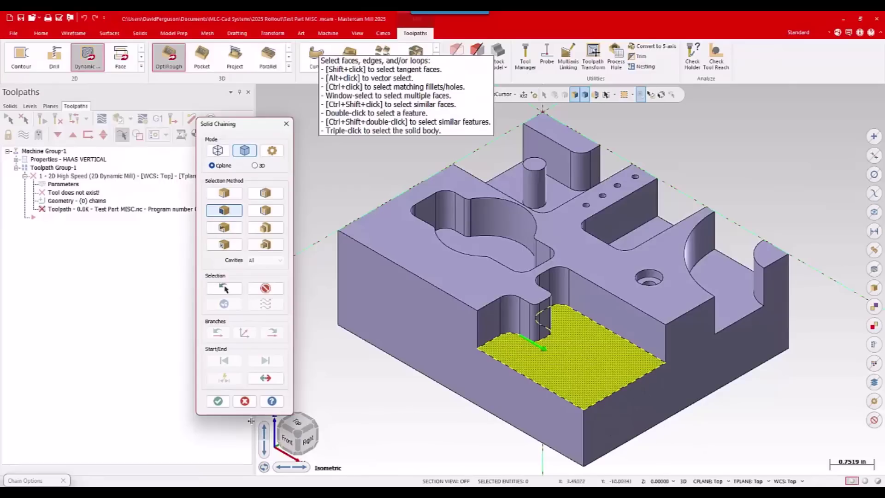
click(218, 401)
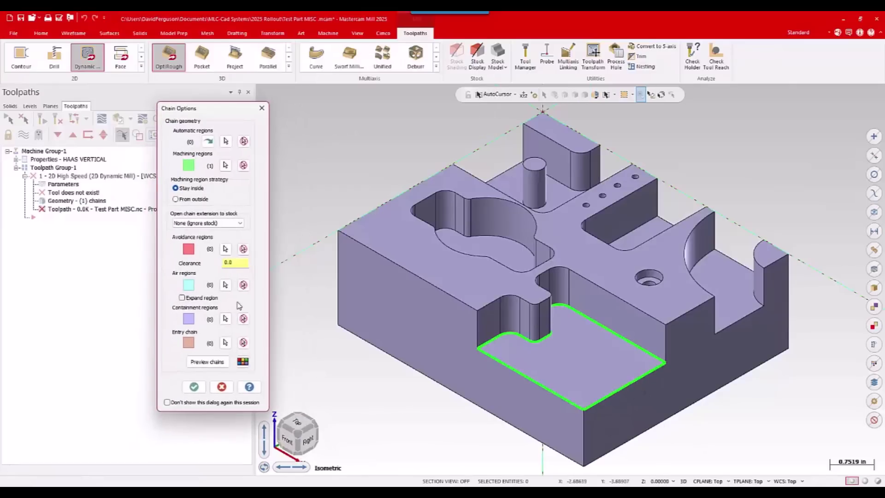
Chain the pocket floor's two open outer edges as the air region, preview the chains, and accept the chain options.
click(225, 284)
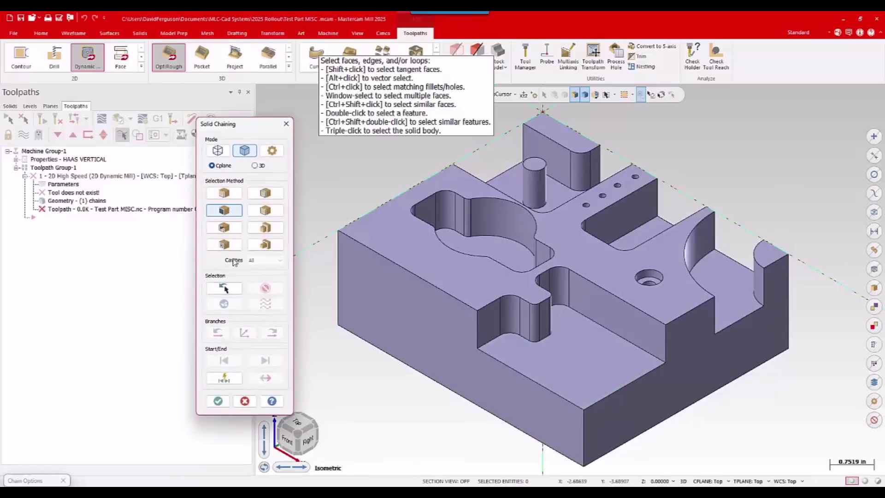
click(664, 371)
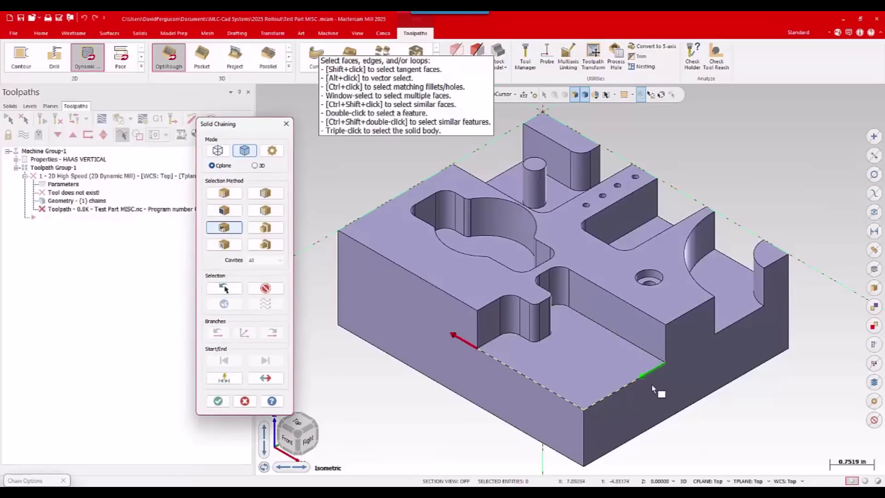
click(218, 402)
click(208, 363)
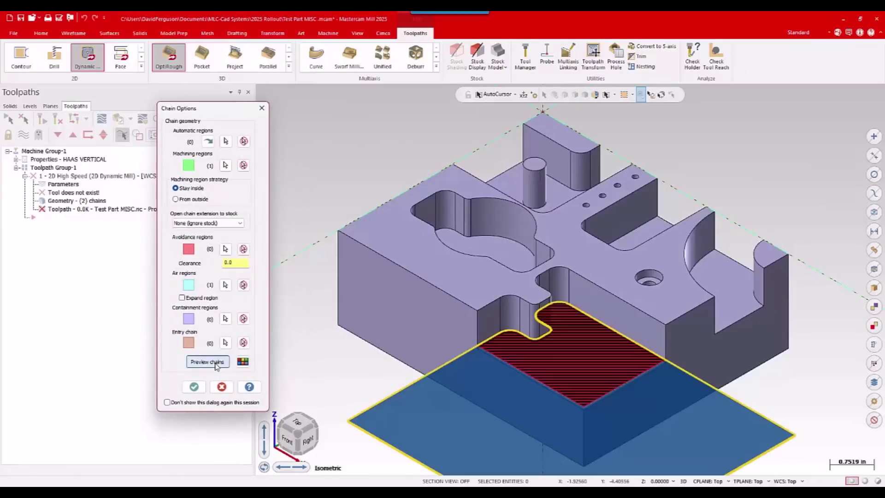
click(194, 386)
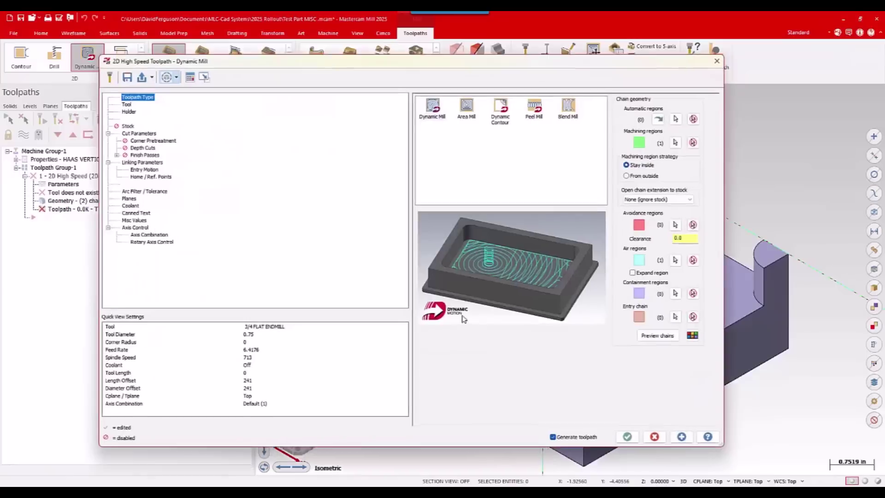
Load the saved KOR5 .5 With Finish settings into the new Dynamic Mill toolpath.
click(148, 75)
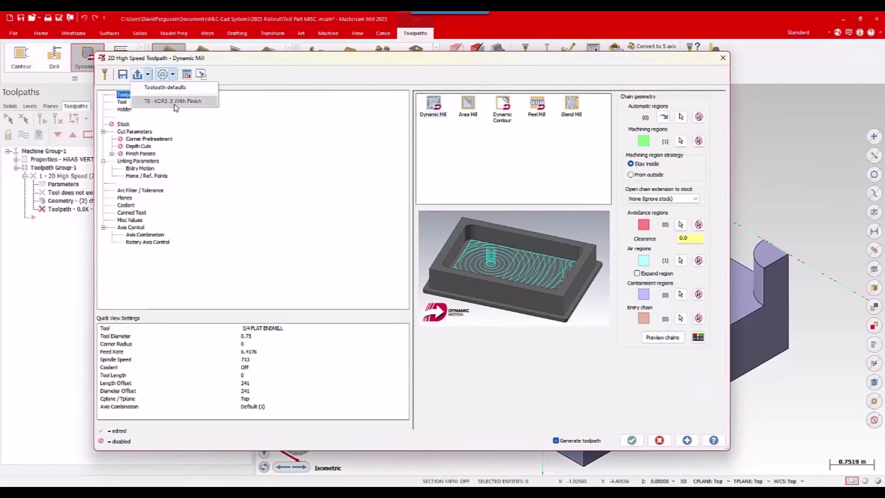
click(175, 102)
click(122, 101)
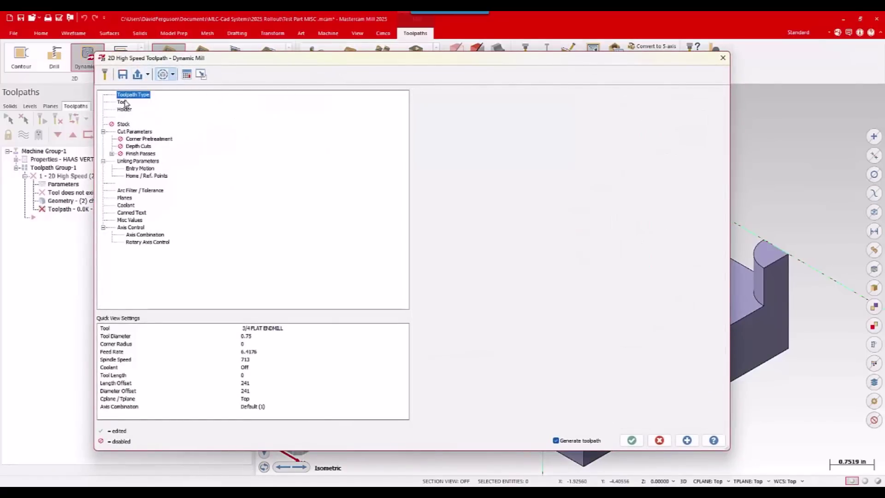
click(148, 75)
click(188, 104)
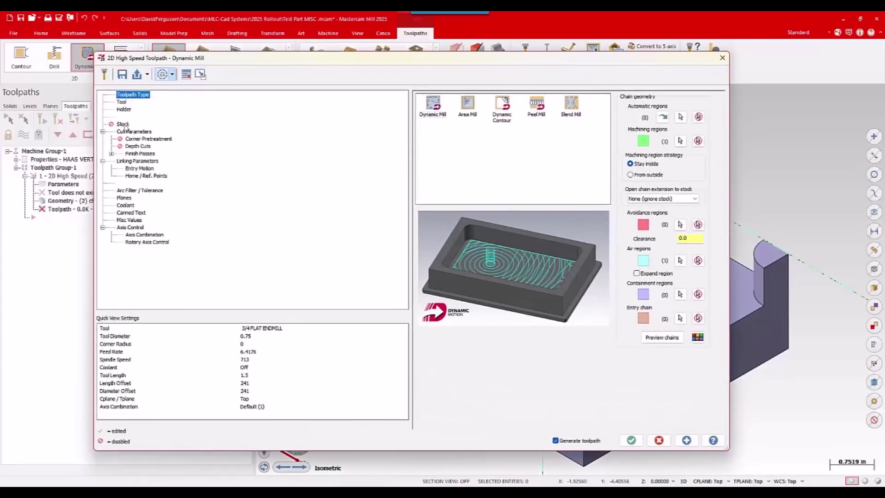
Open the Another New Tool.Tooldb library from the 2025 Rollout folder for the toolpath's tool selection.
click(123, 103)
click(139, 133)
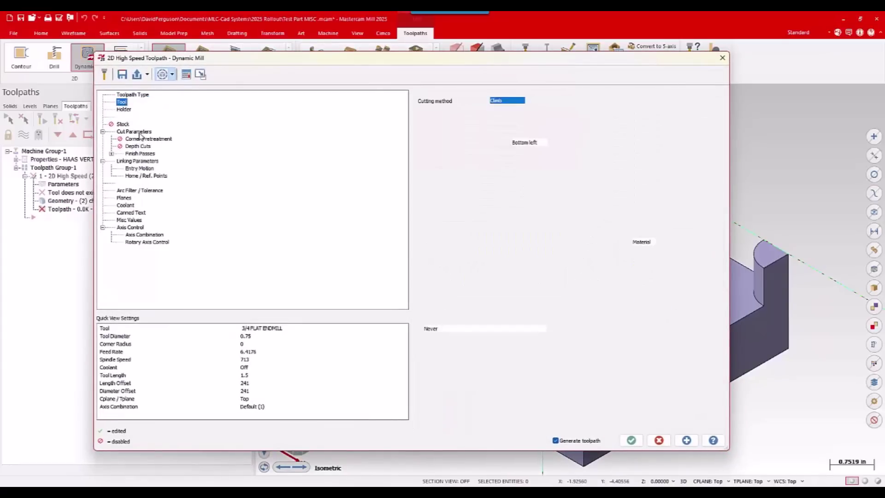
click(122, 102)
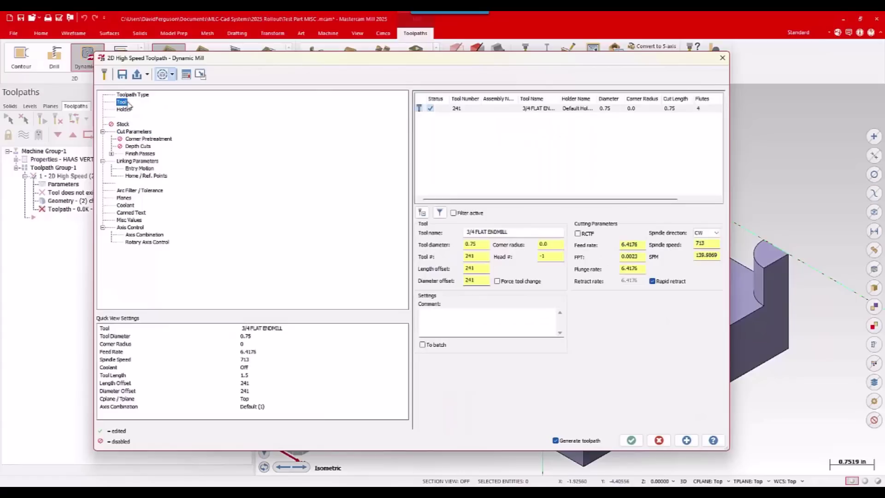
click(422, 212)
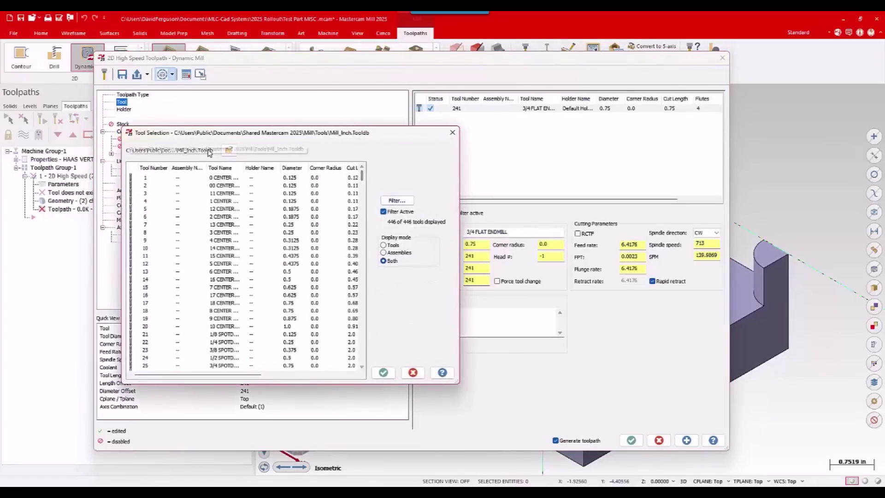
click(229, 150)
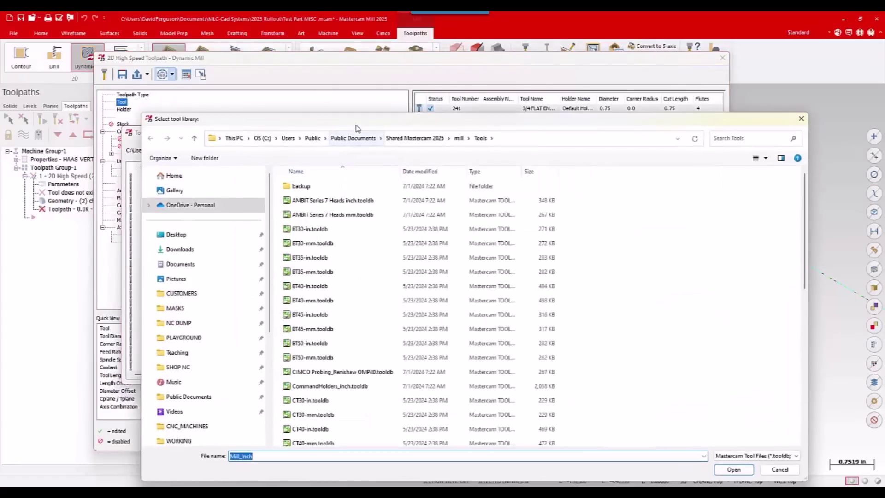
drag(356, 129, 325, 85)
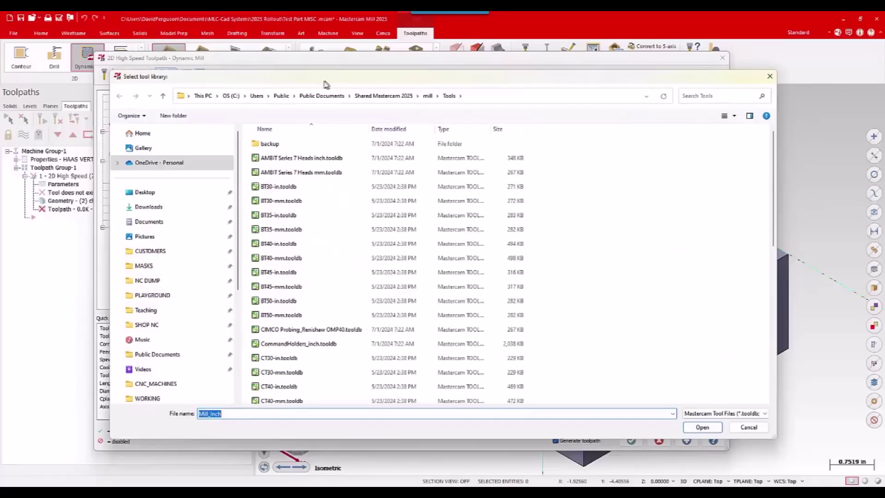
click(156, 222)
double_click(282, 256)
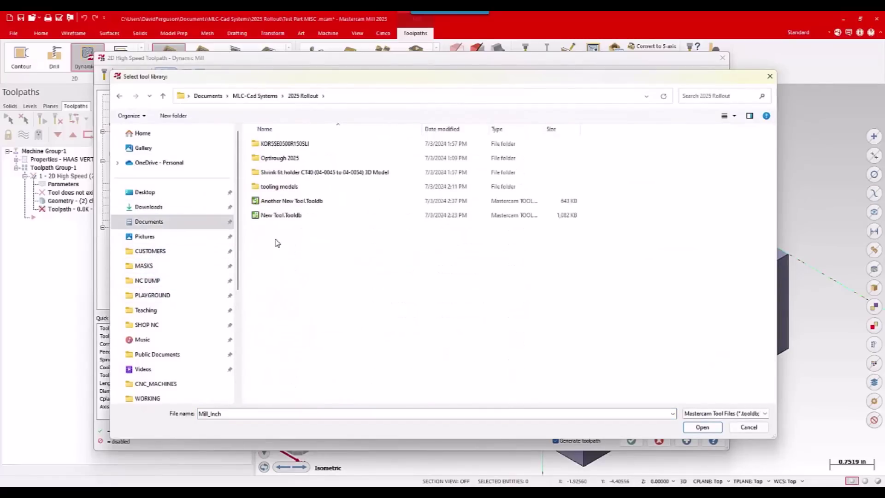
click(285, 201)
click(702, 427)
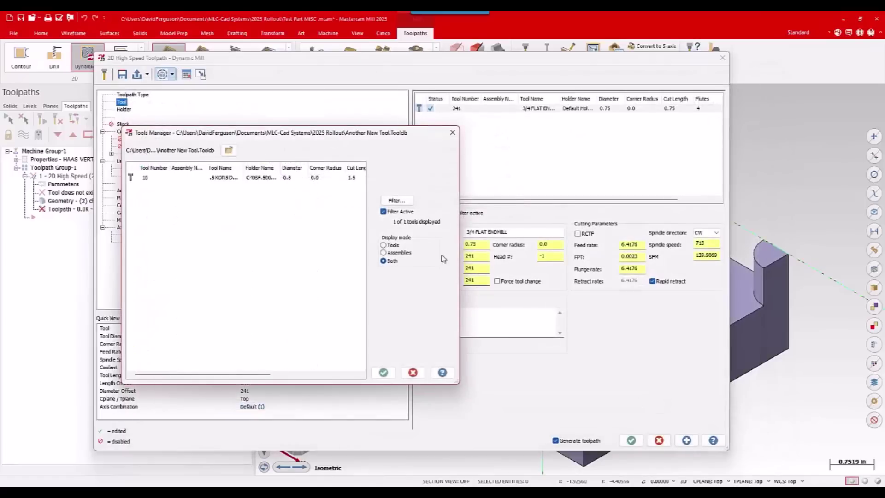
Add the .5 KOR5 DA Square End tool from the library, select it, and delete the 3/4 flat endmill.
click(227, 178)
click(384, 372)
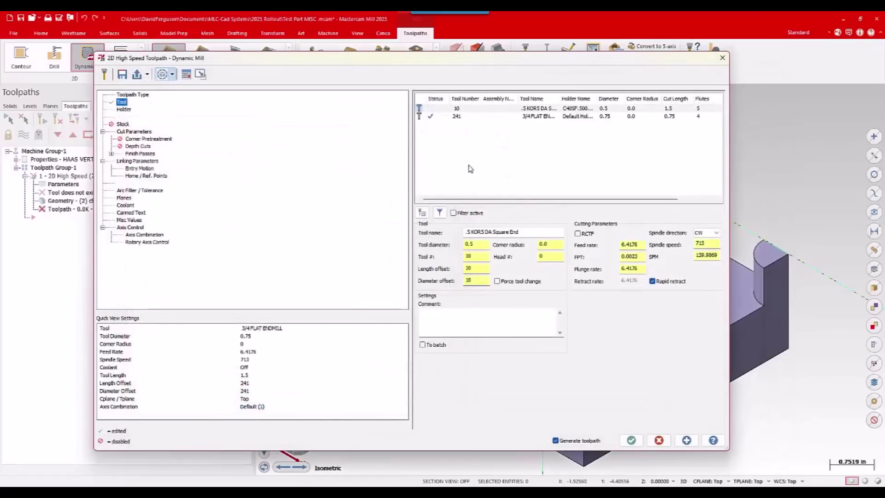
click(459, 110)
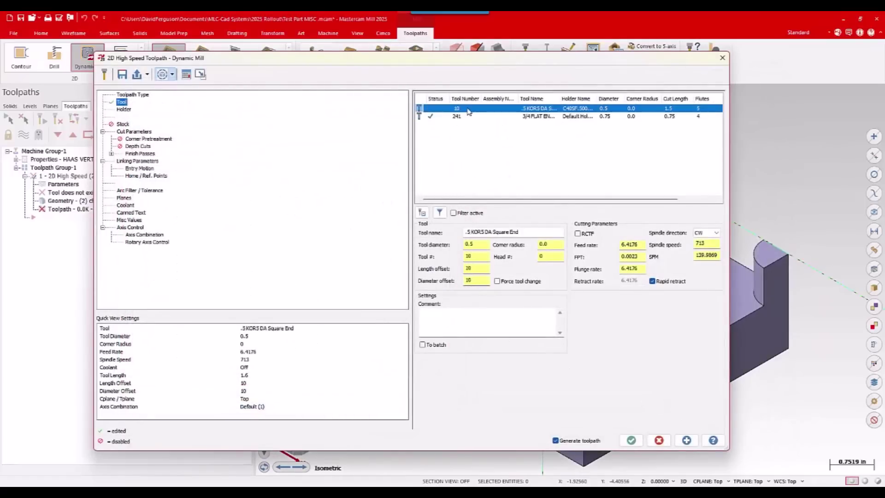
click(468, 116)
key(Delete)
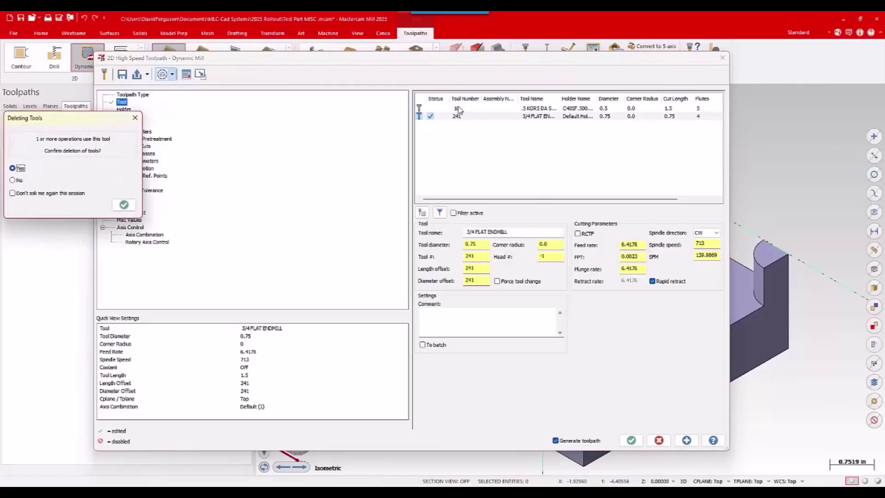
click(123, 206)
click(472, 112)
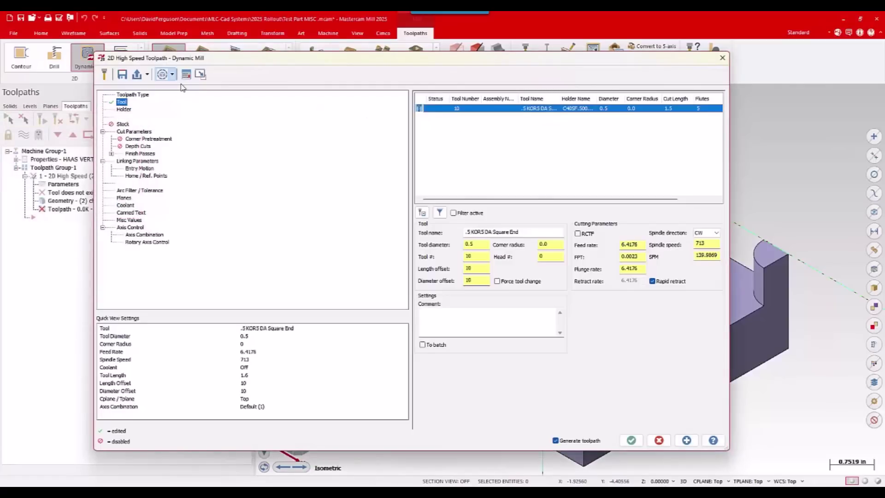
Reload the saved settings into the Dynamic Mill toolpath and select the .5 KOR5 DA Square End tool.
click(147, 74)
click(161, 102)
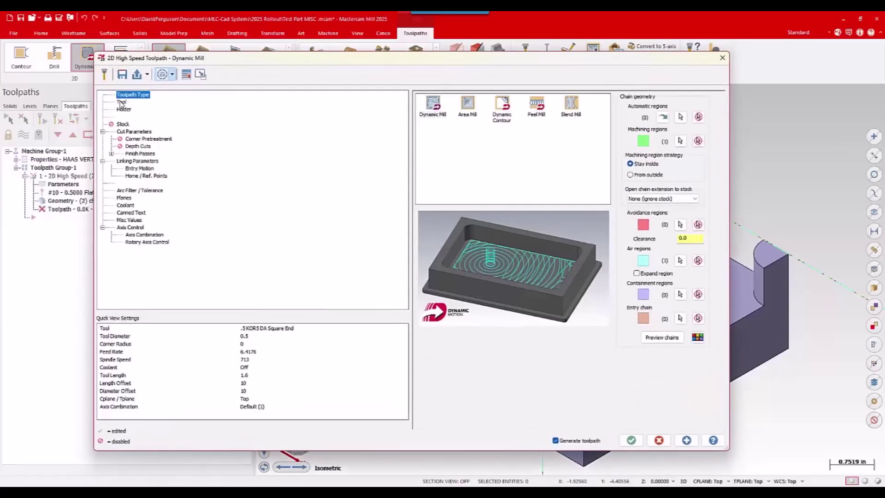
click(122, 102)
click(525, 109)
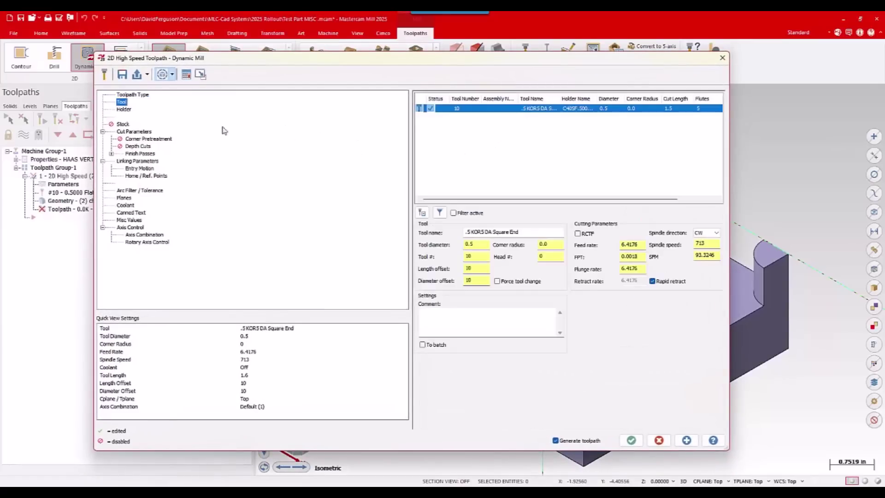
Check the cut, finish pass and linking parameters, and accept the settings to generate the Dynamic Mill toolpath.
click(138, 132)
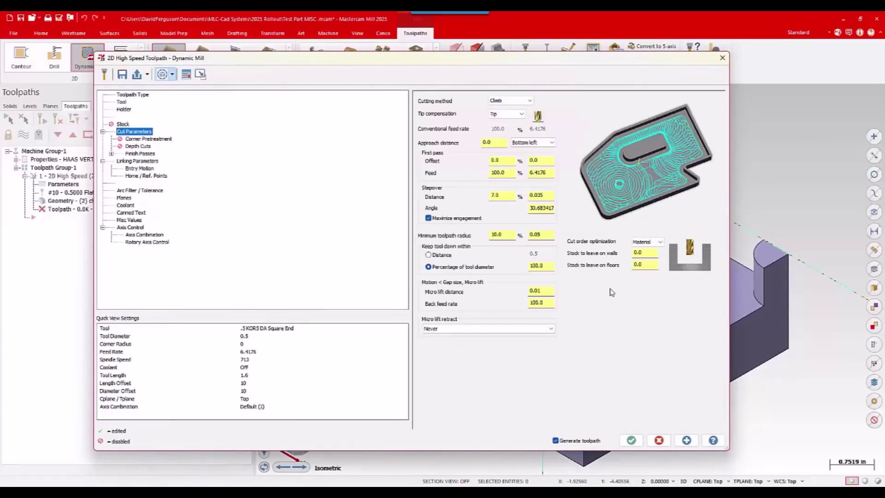
click(141, 154)
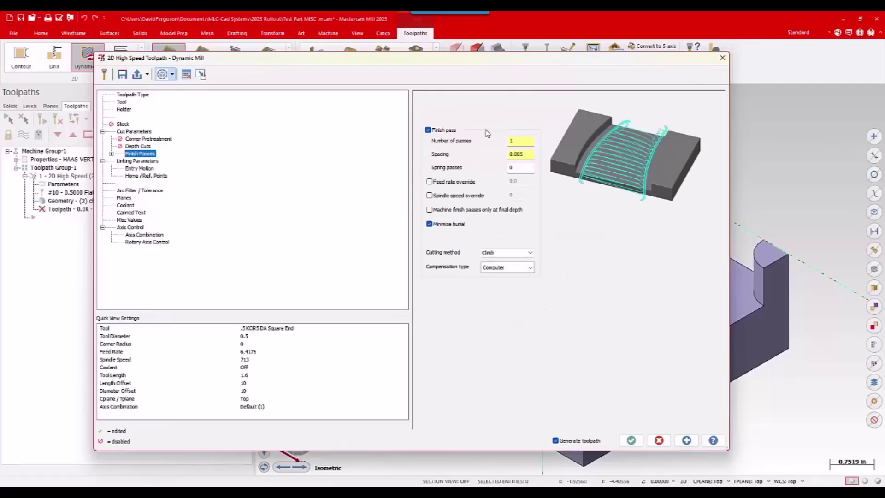
click(143, 162)
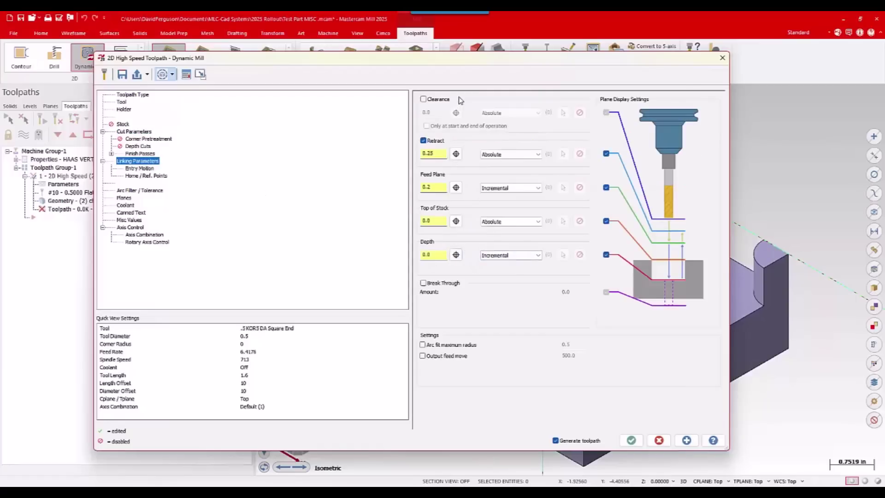
drag(465, 61, 555, 49)
click(722, 428)
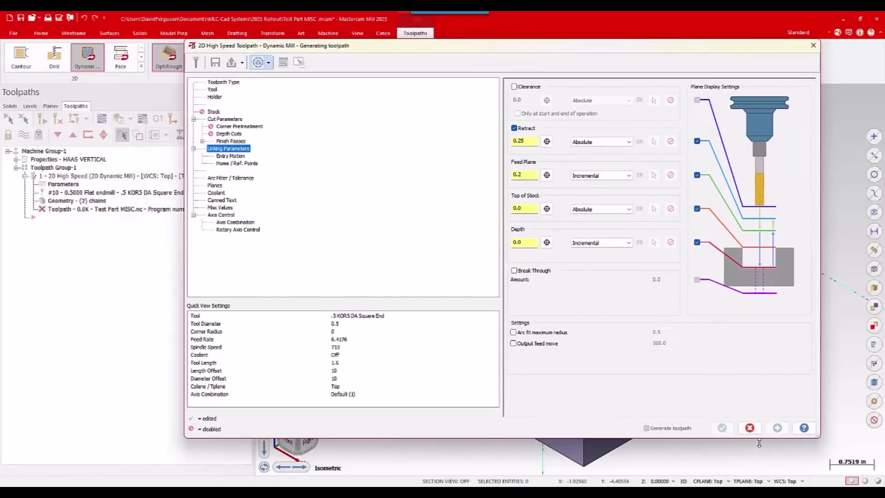